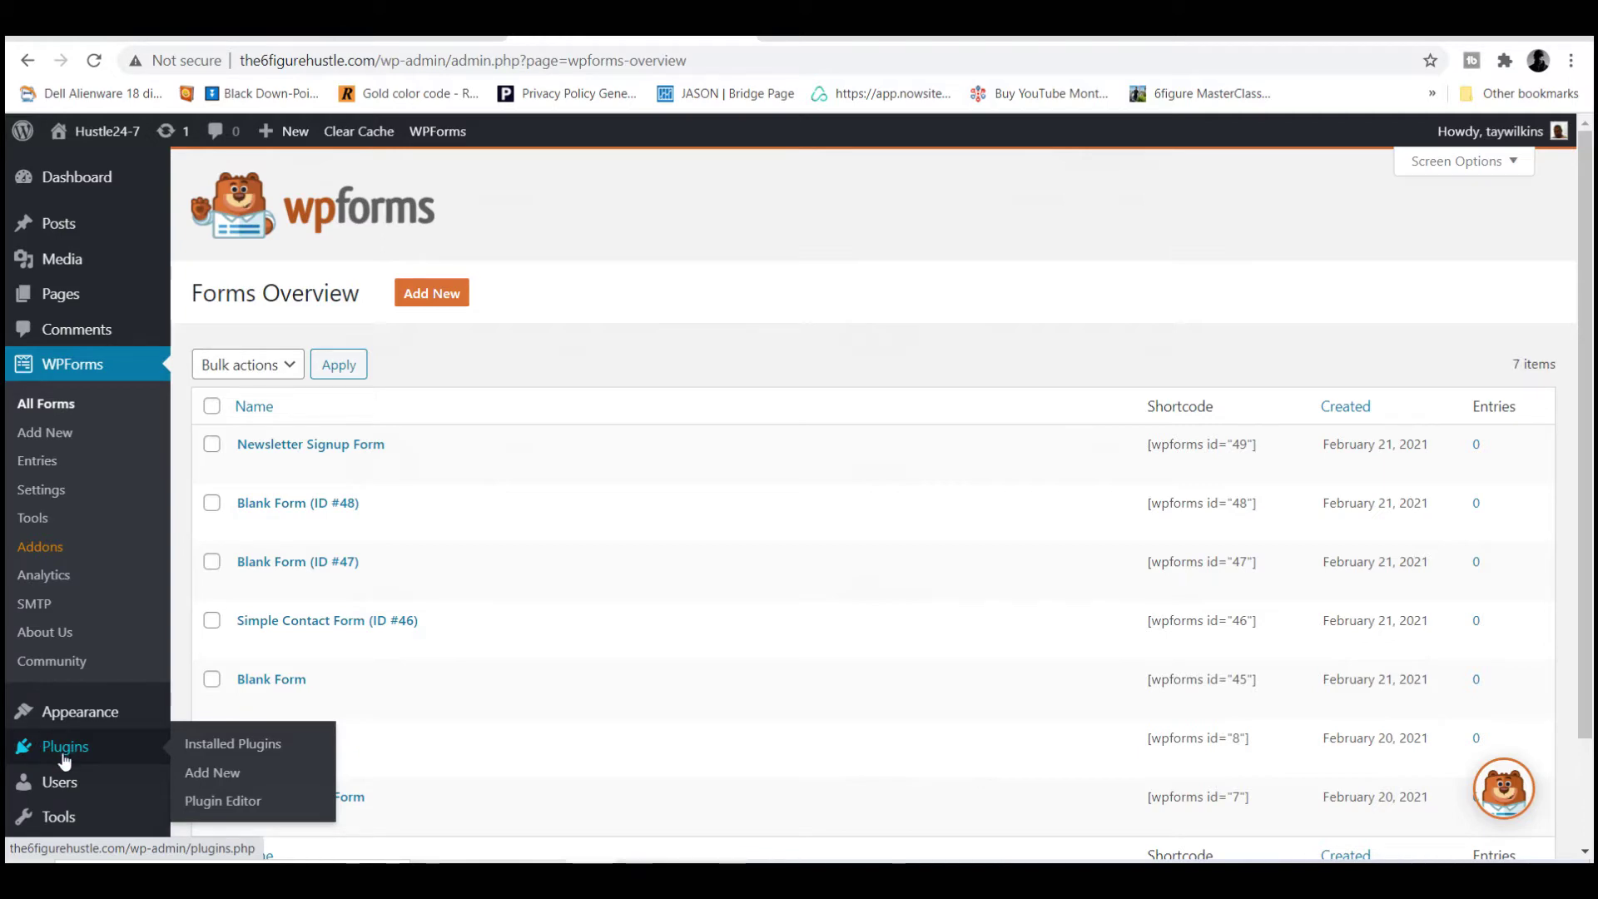
- Search the plugins available to add for "wp form" and open the WPForms account downloads page at wpforms.com/account/licenses/
click(225, 781)
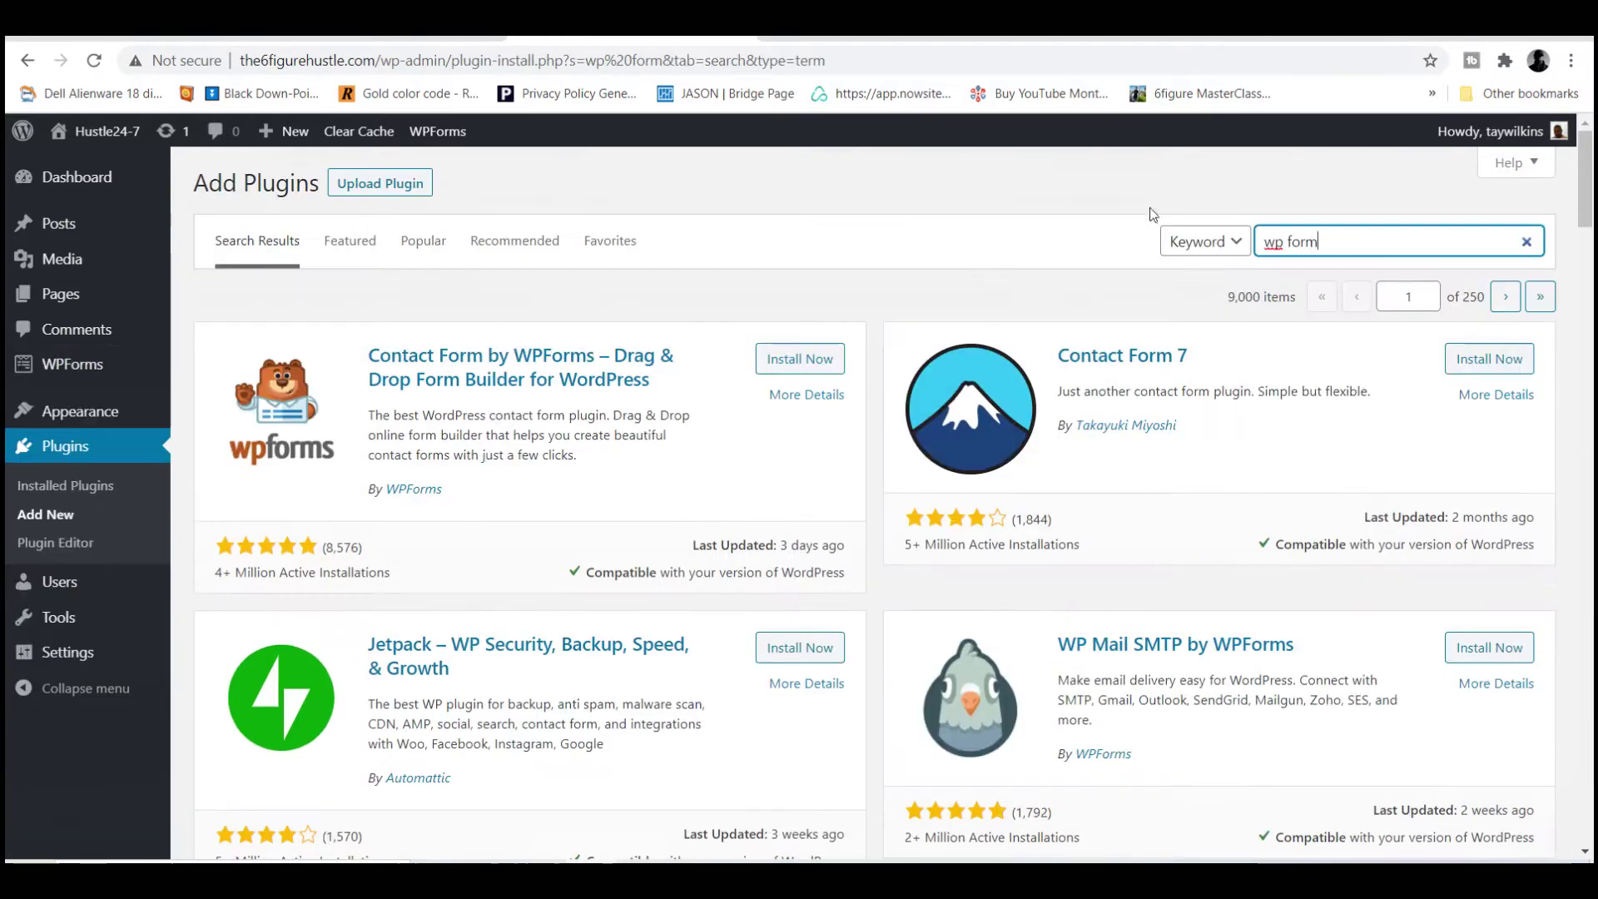
text(s.com/account/licenses/)
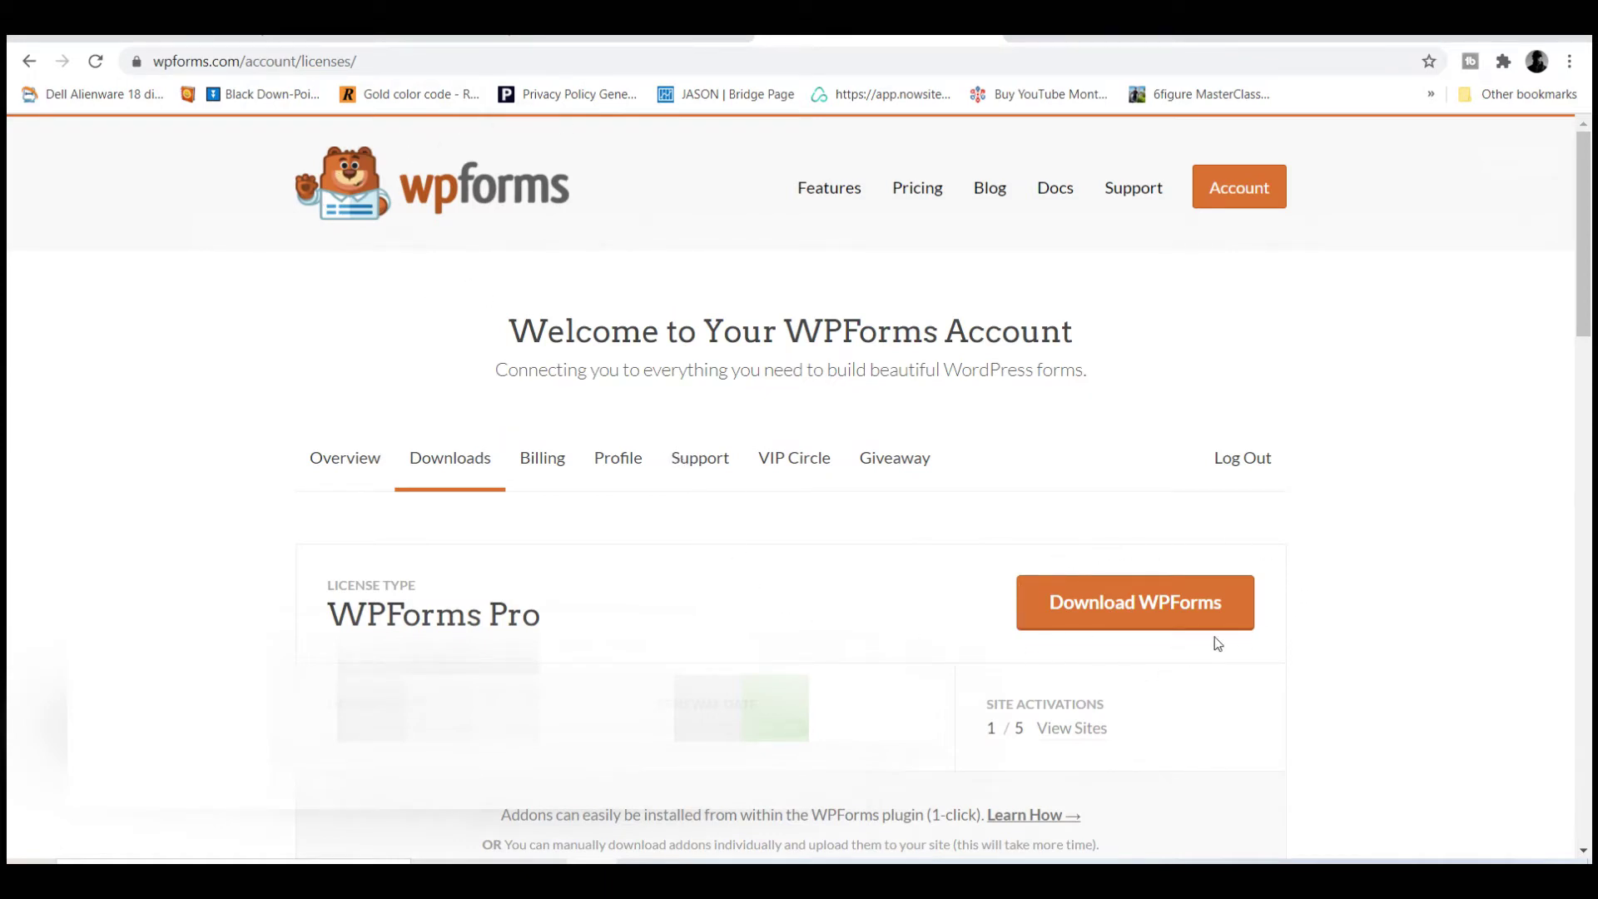
- Save and complete the WPForms account survey on form types, and look over the WPForms getting-started page in WordPress
click(654, 33)
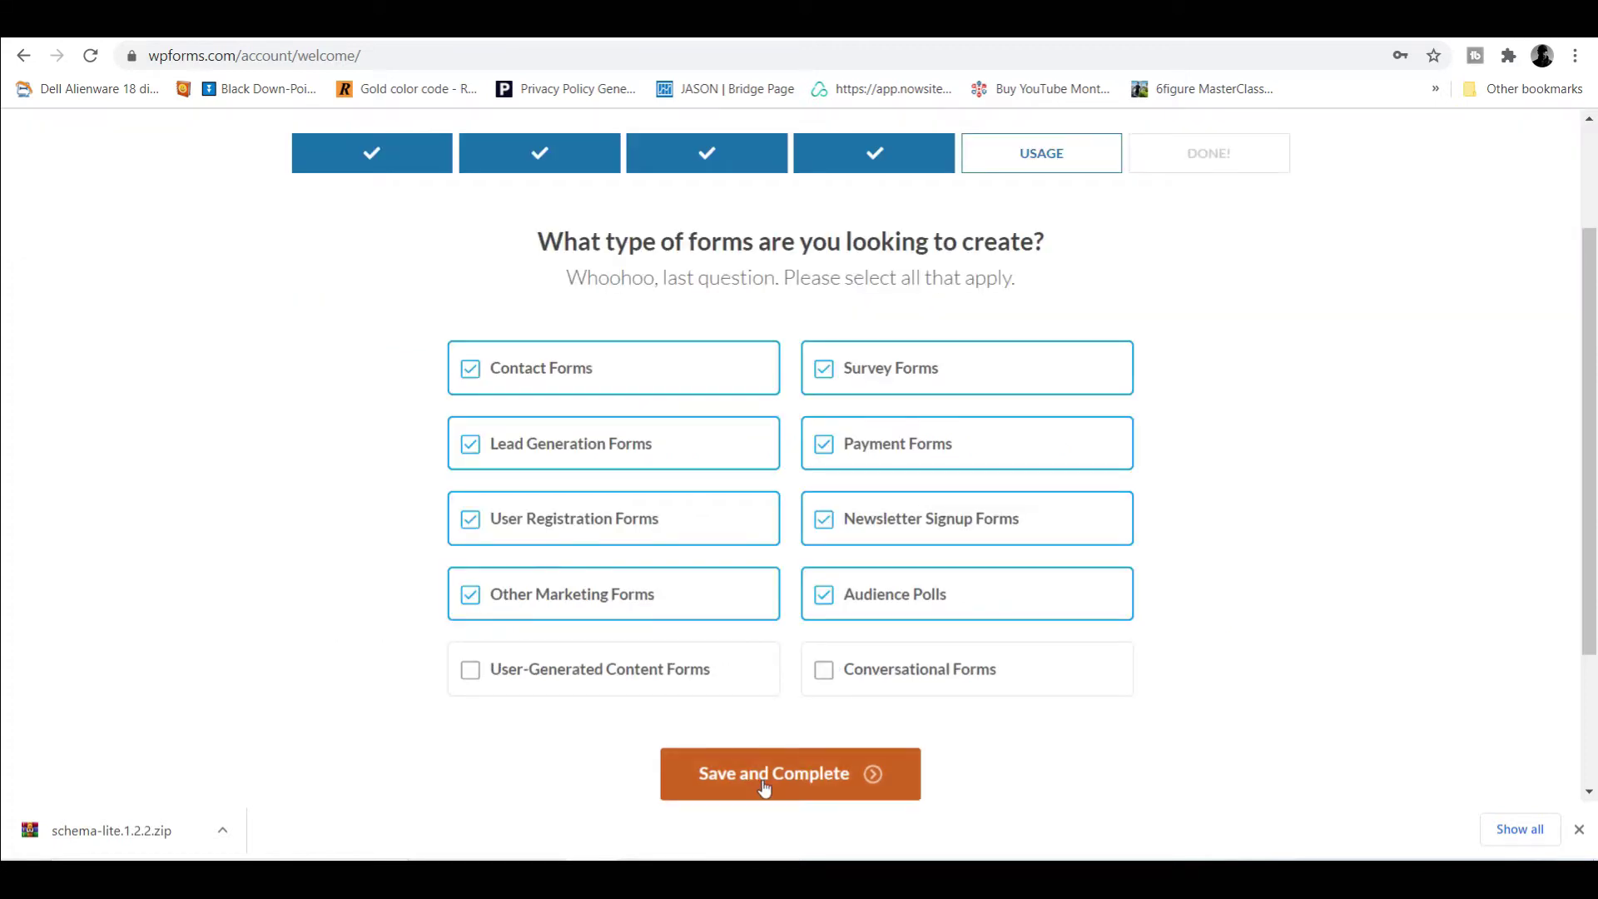
click(764, 782)
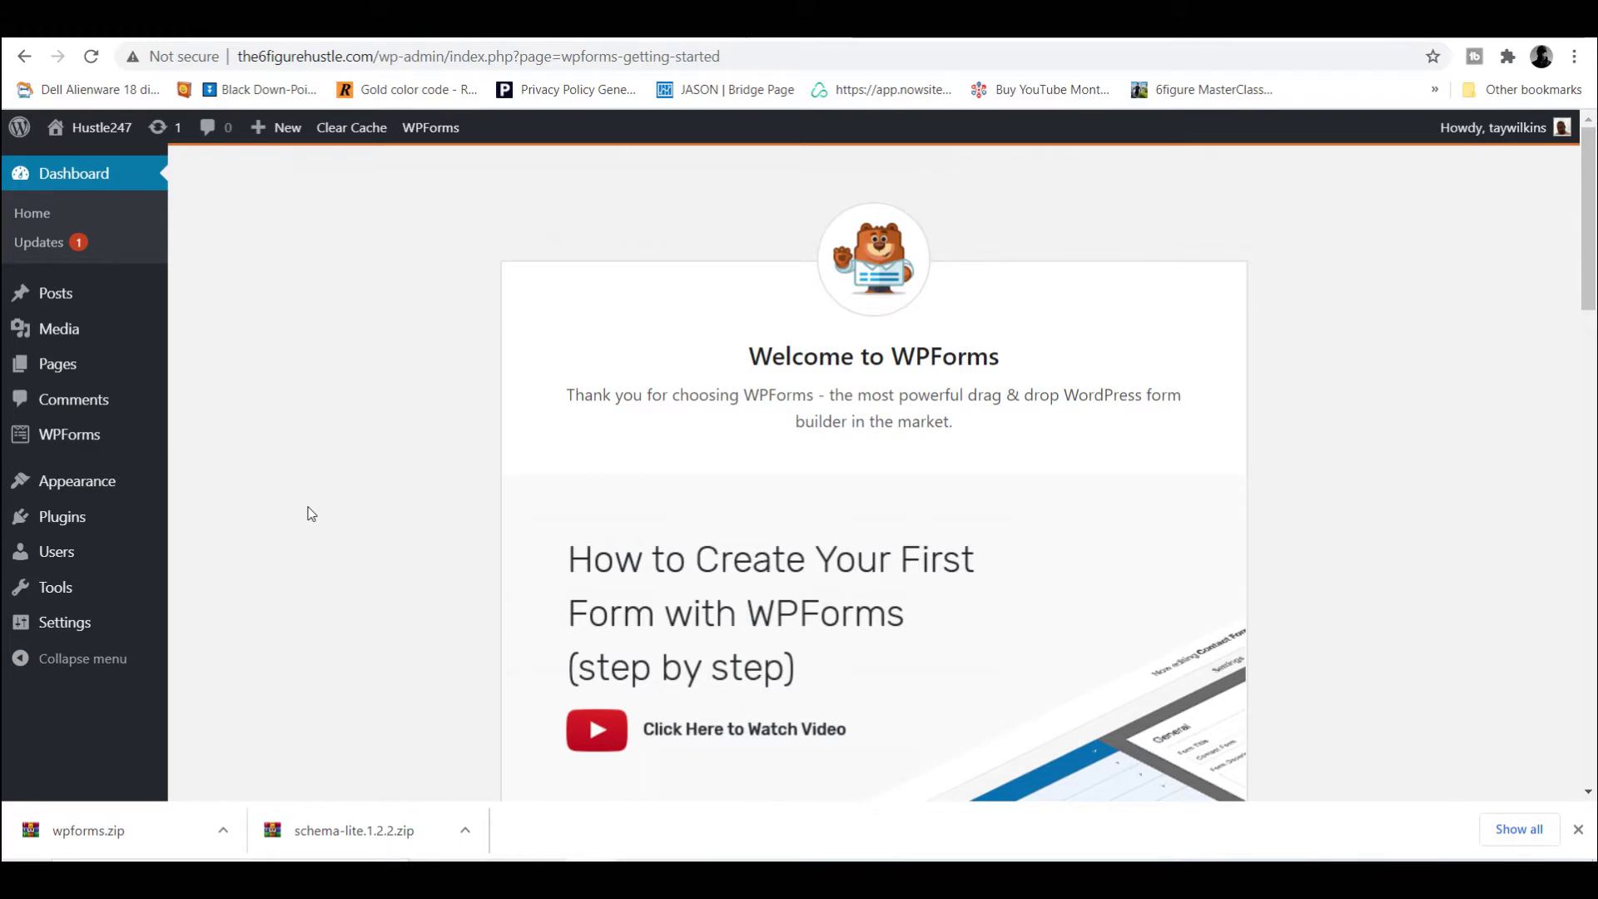
scroll(311, 514, down, 1)
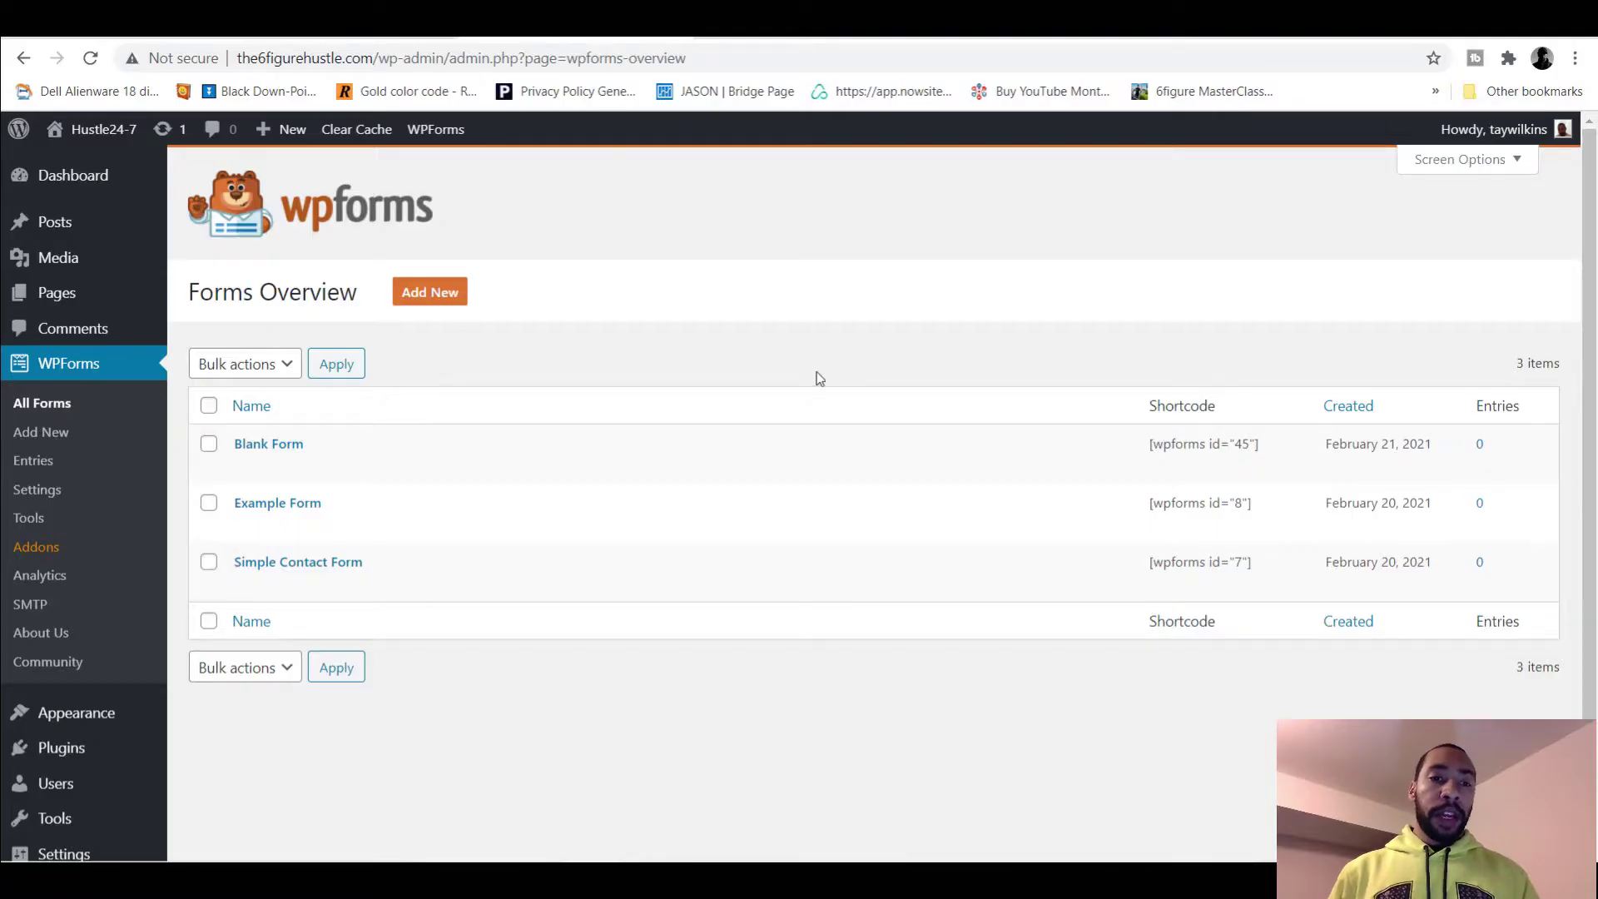
- Create a new form from the Simple Contact Form template and look over its fields
click(425, 298)
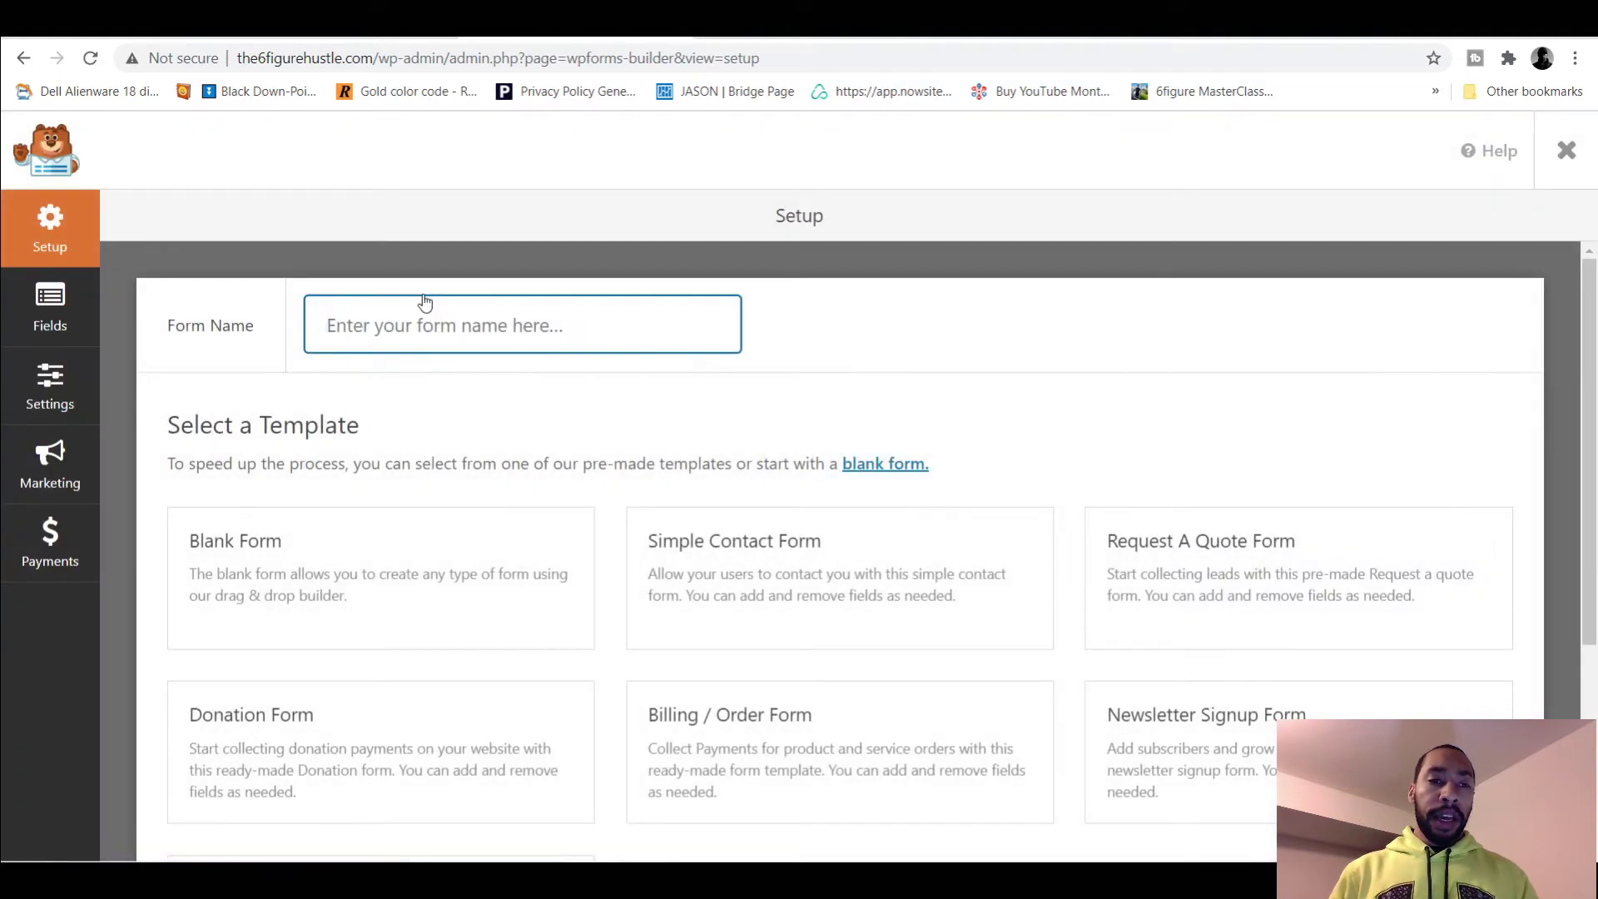
scroll(425, 302, down, 2)
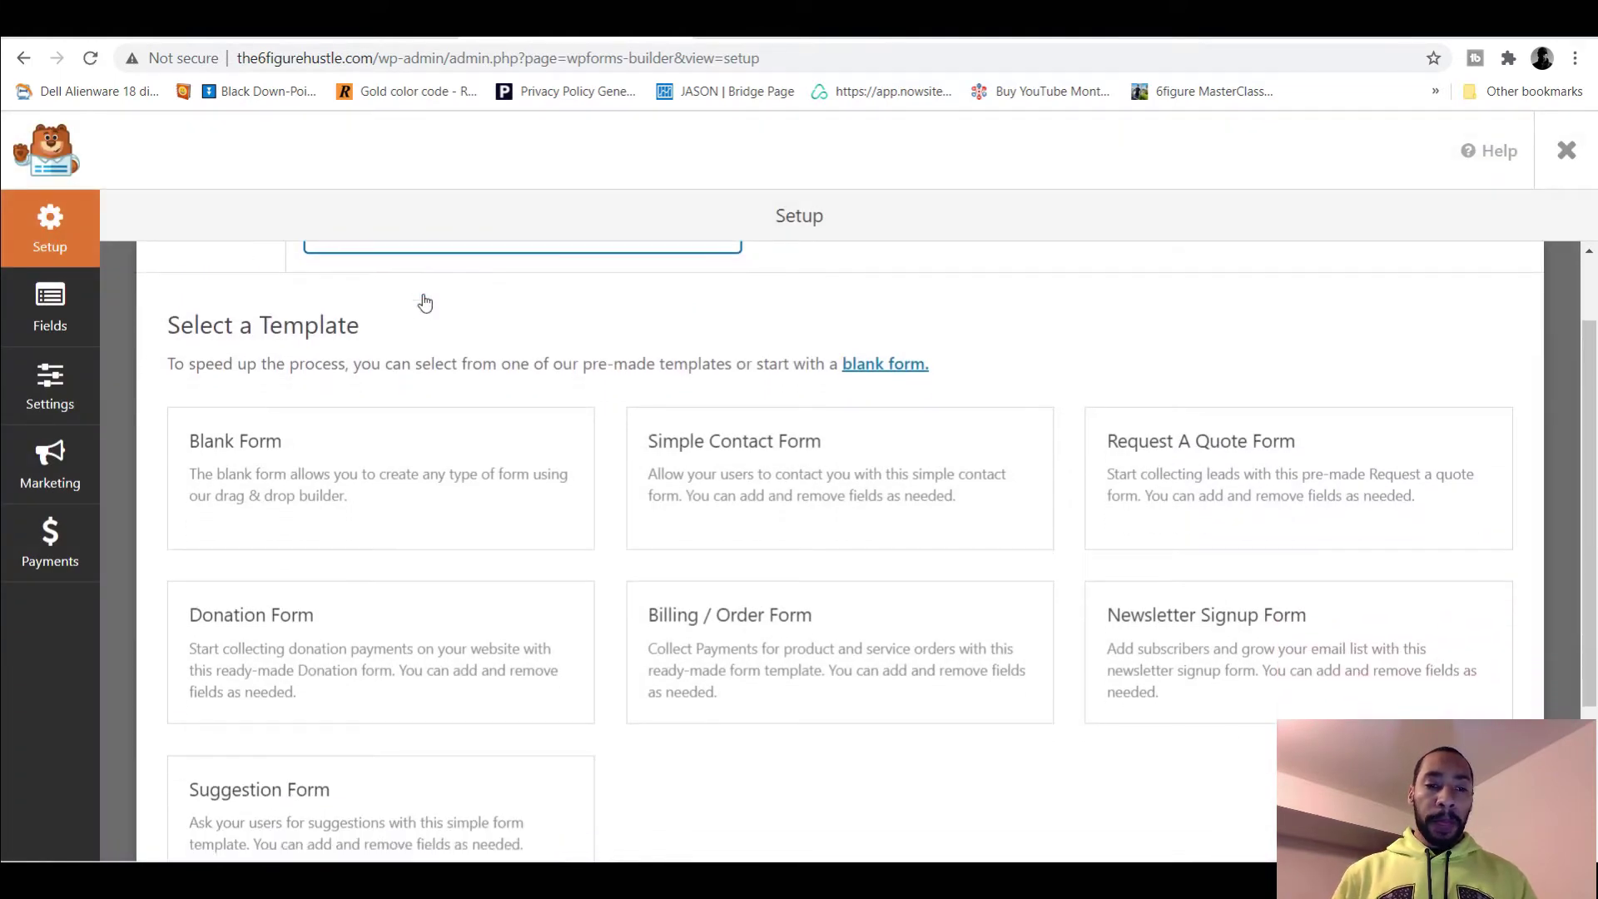
scroll(424, 301, down, 1)
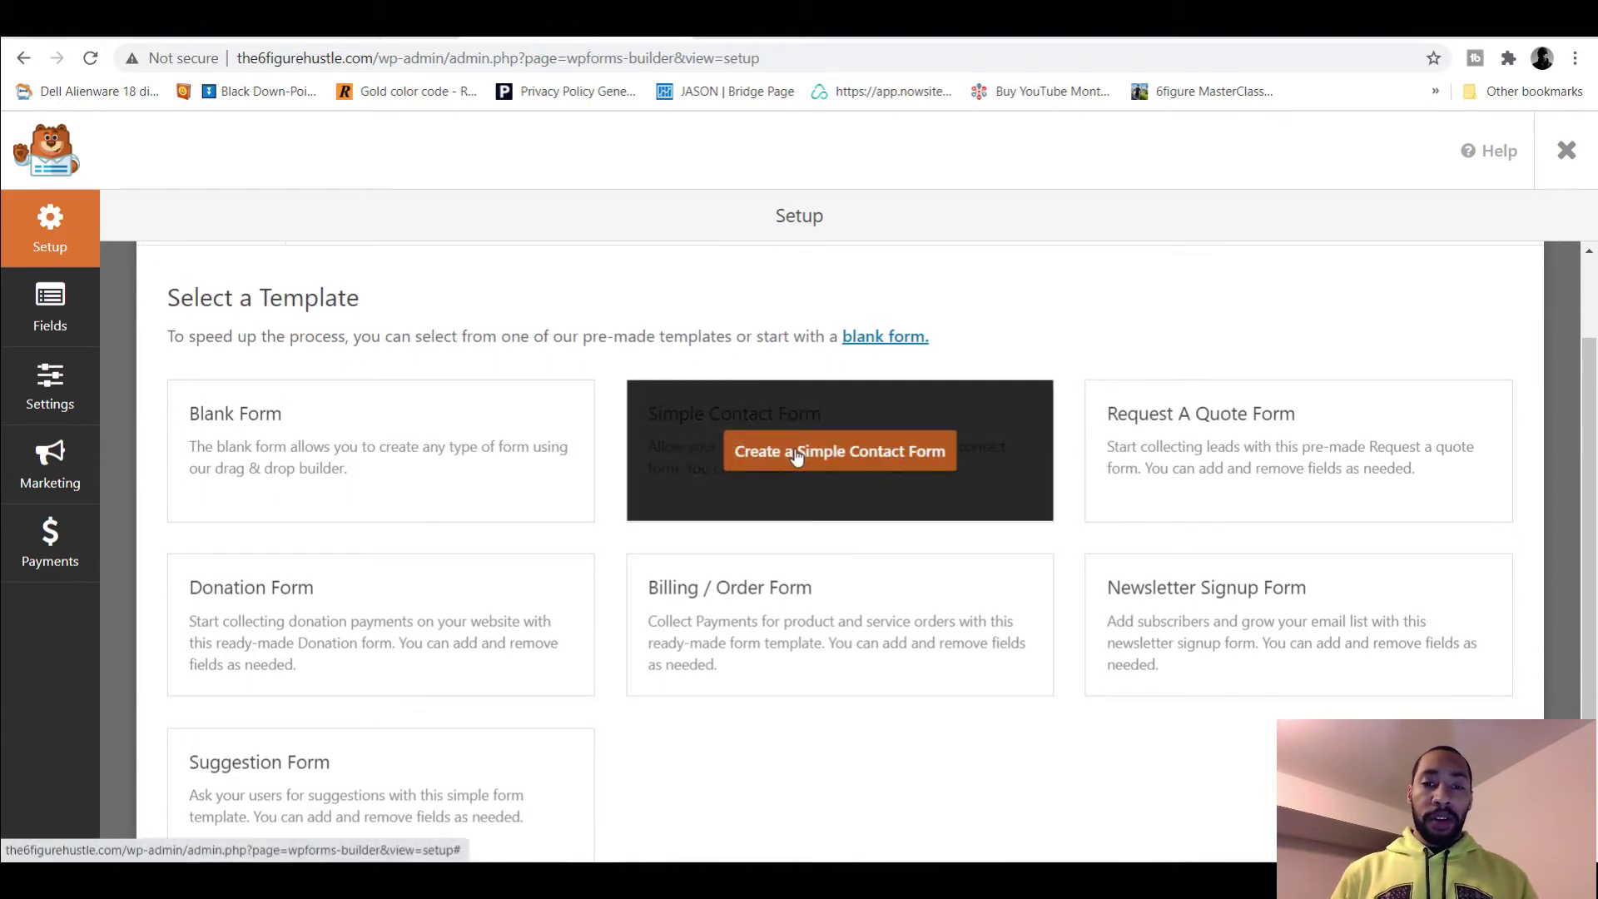
click(795, 455)
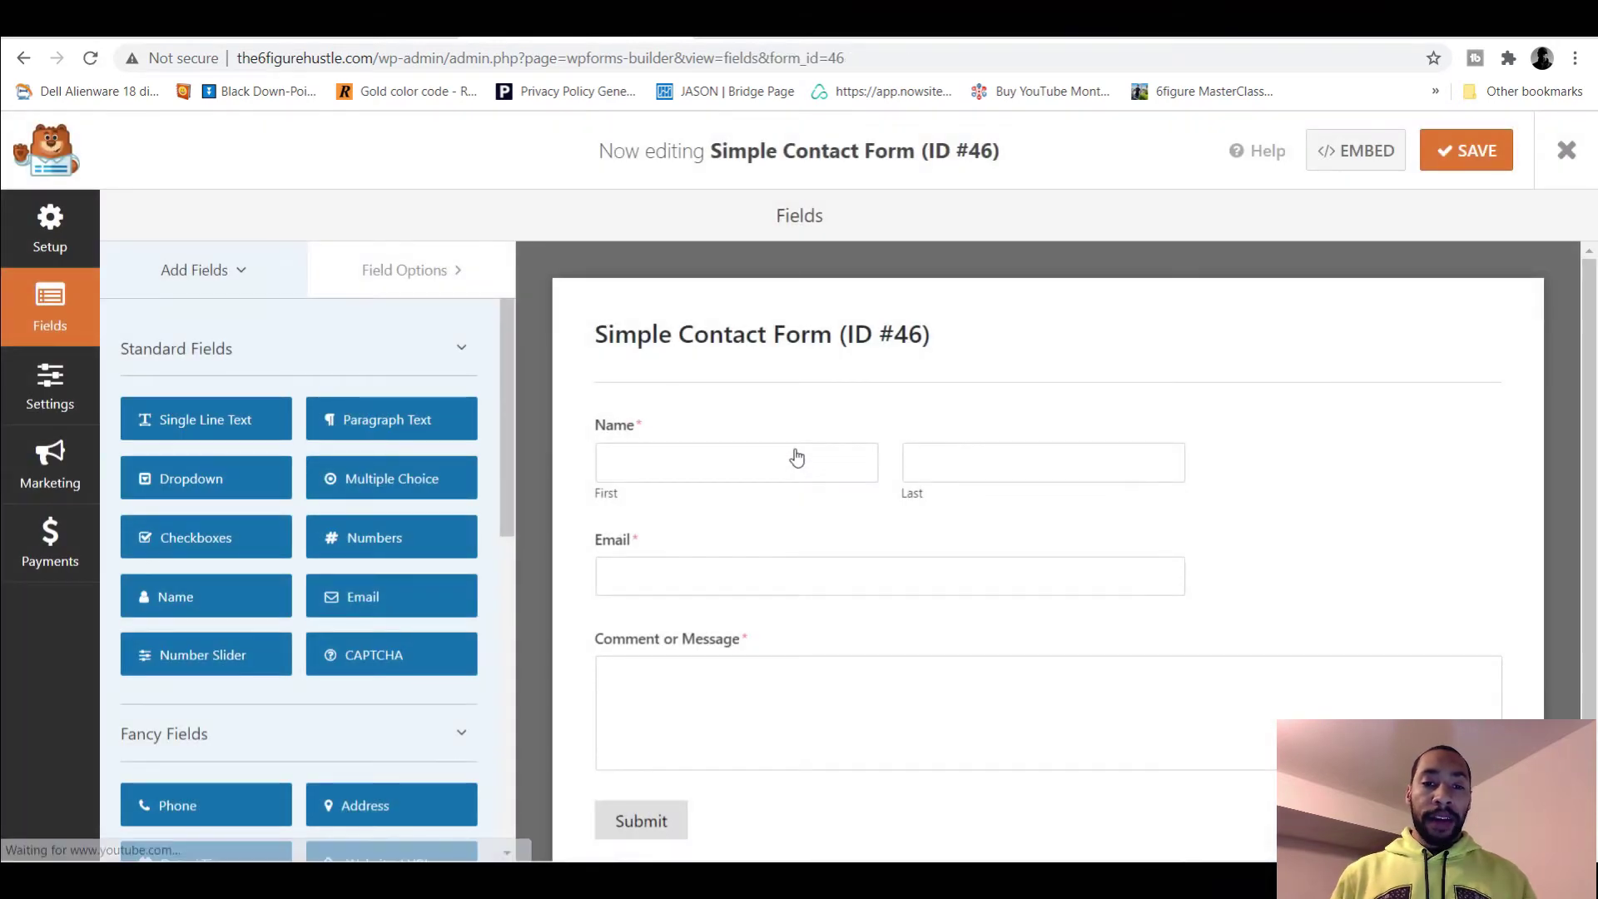
scroll(796, 457, down, 1)
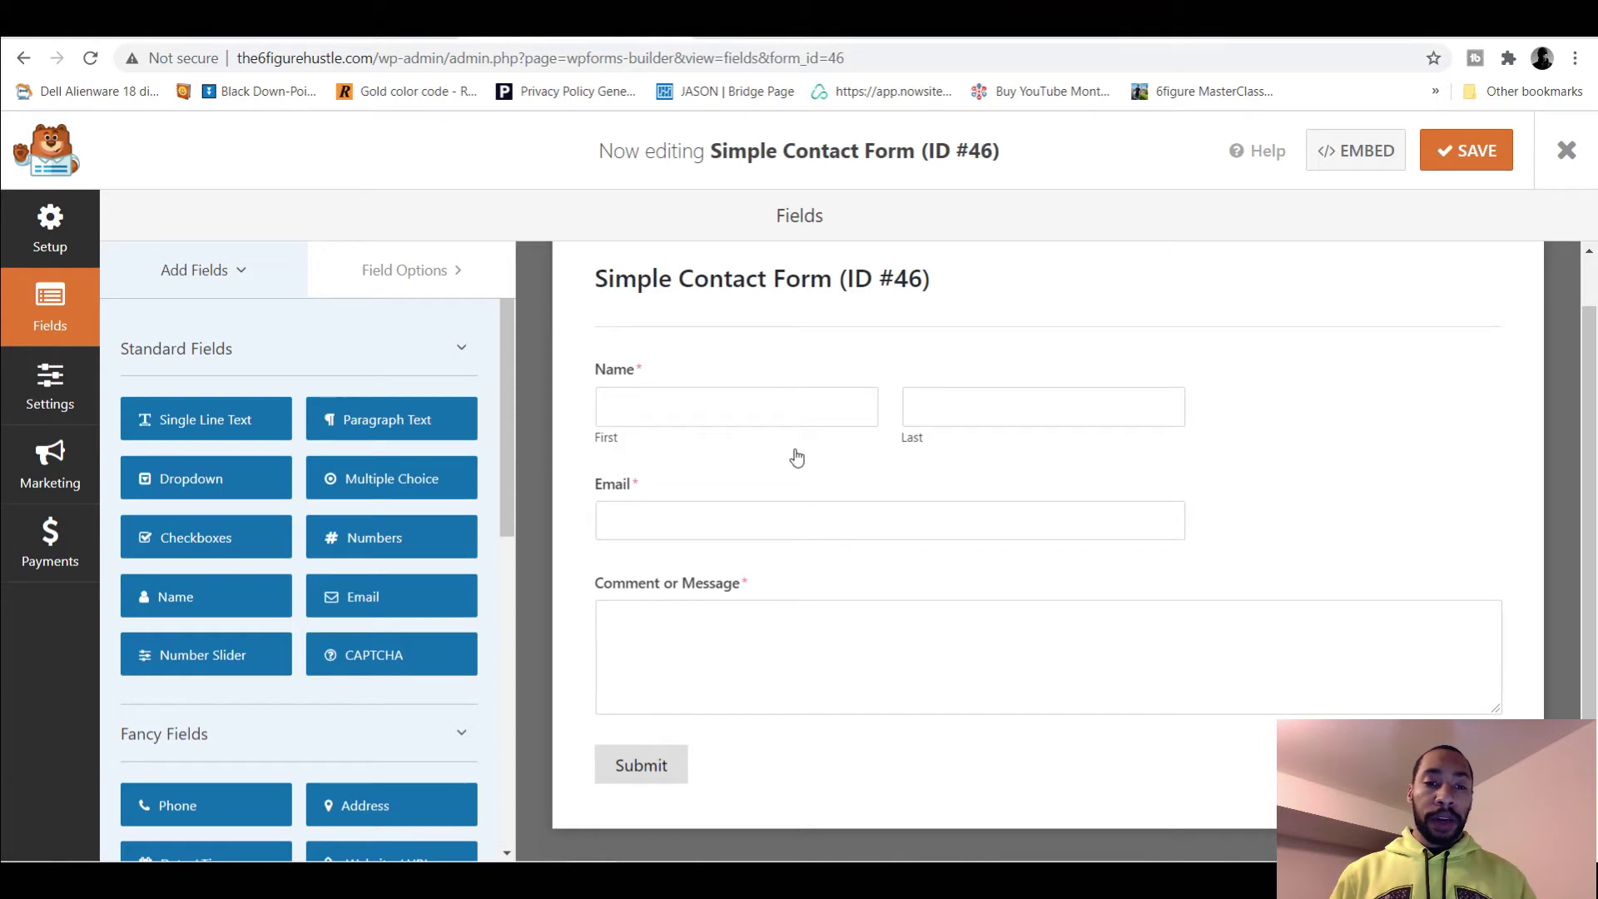
scroll(797, 457, up, 1)
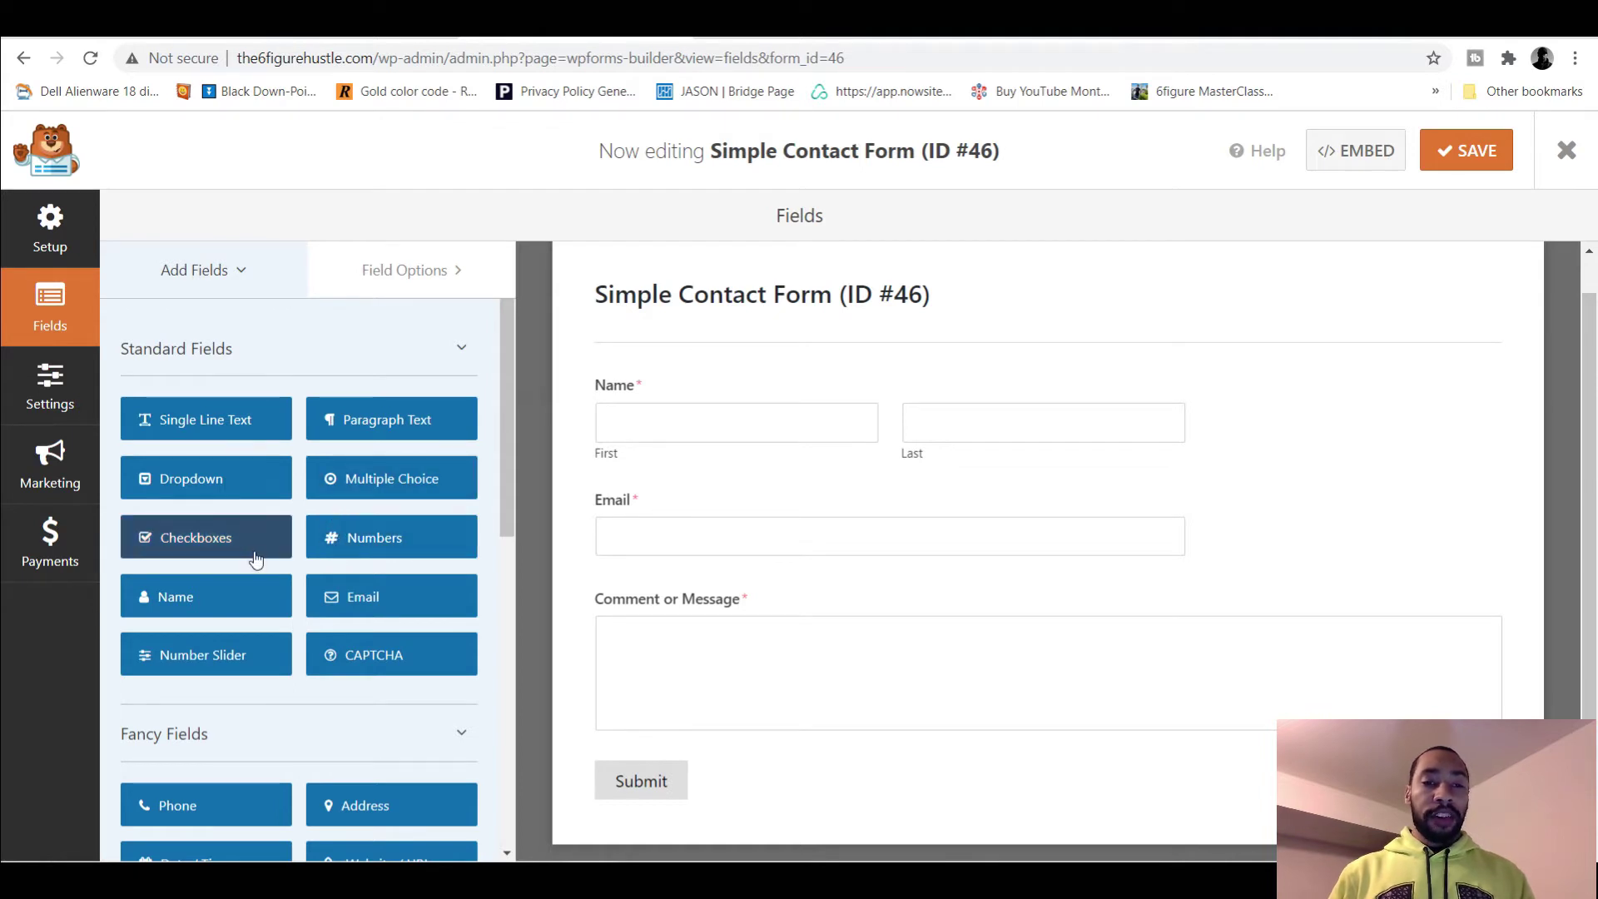
- Insert a Paragraph Text field between the Name and Email fields and delete it again
drag(374, 421, 652, 533)
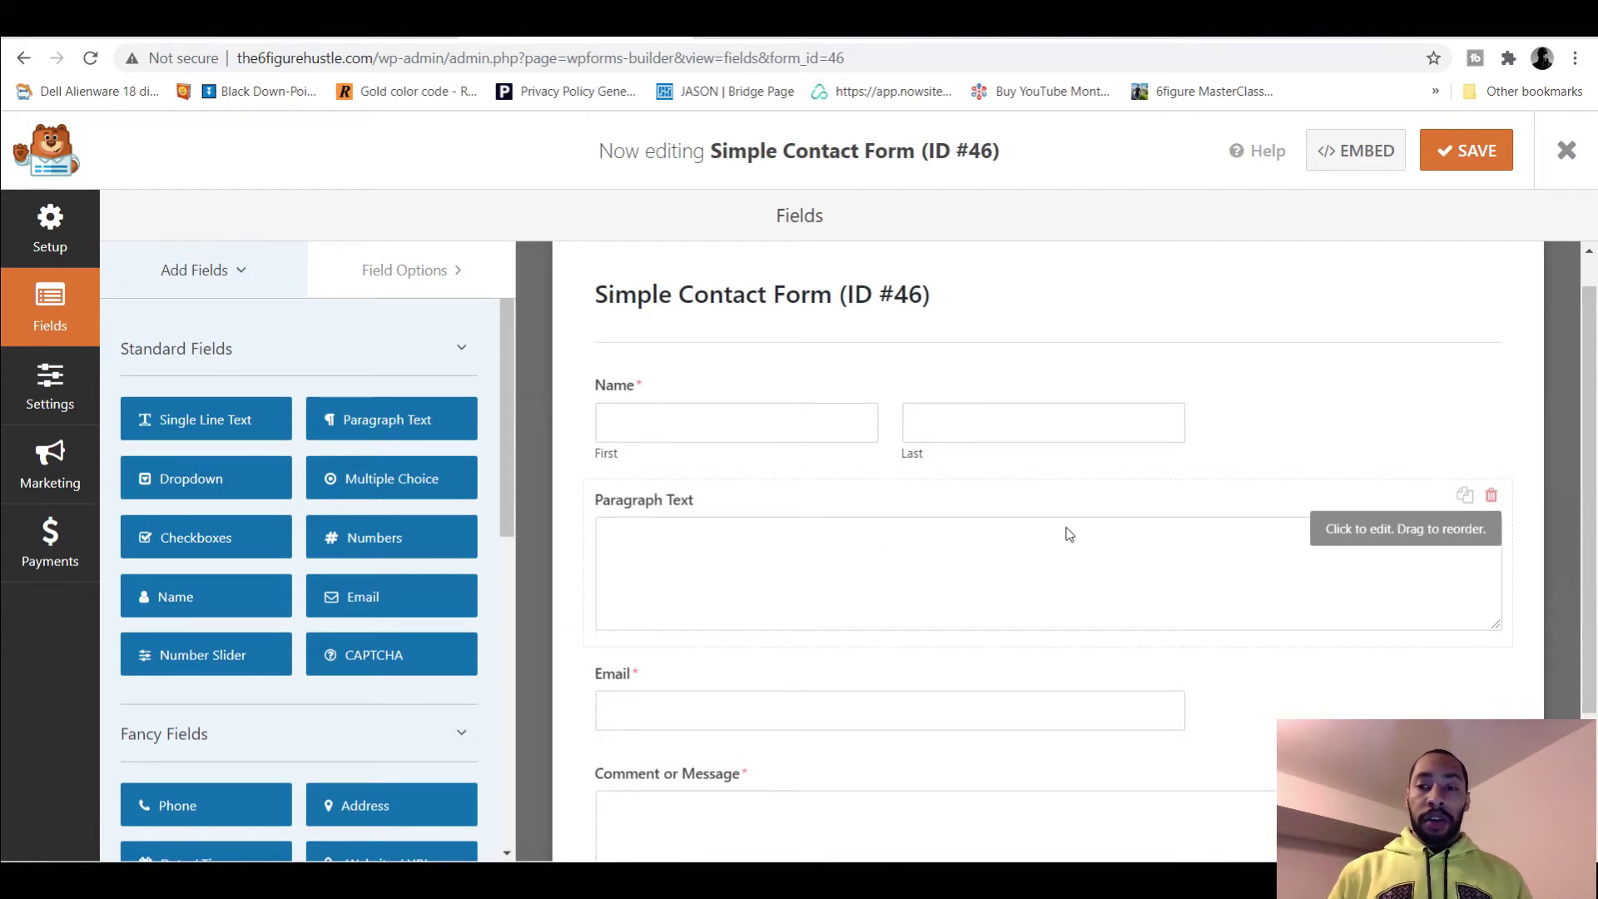
click(1491, 497)
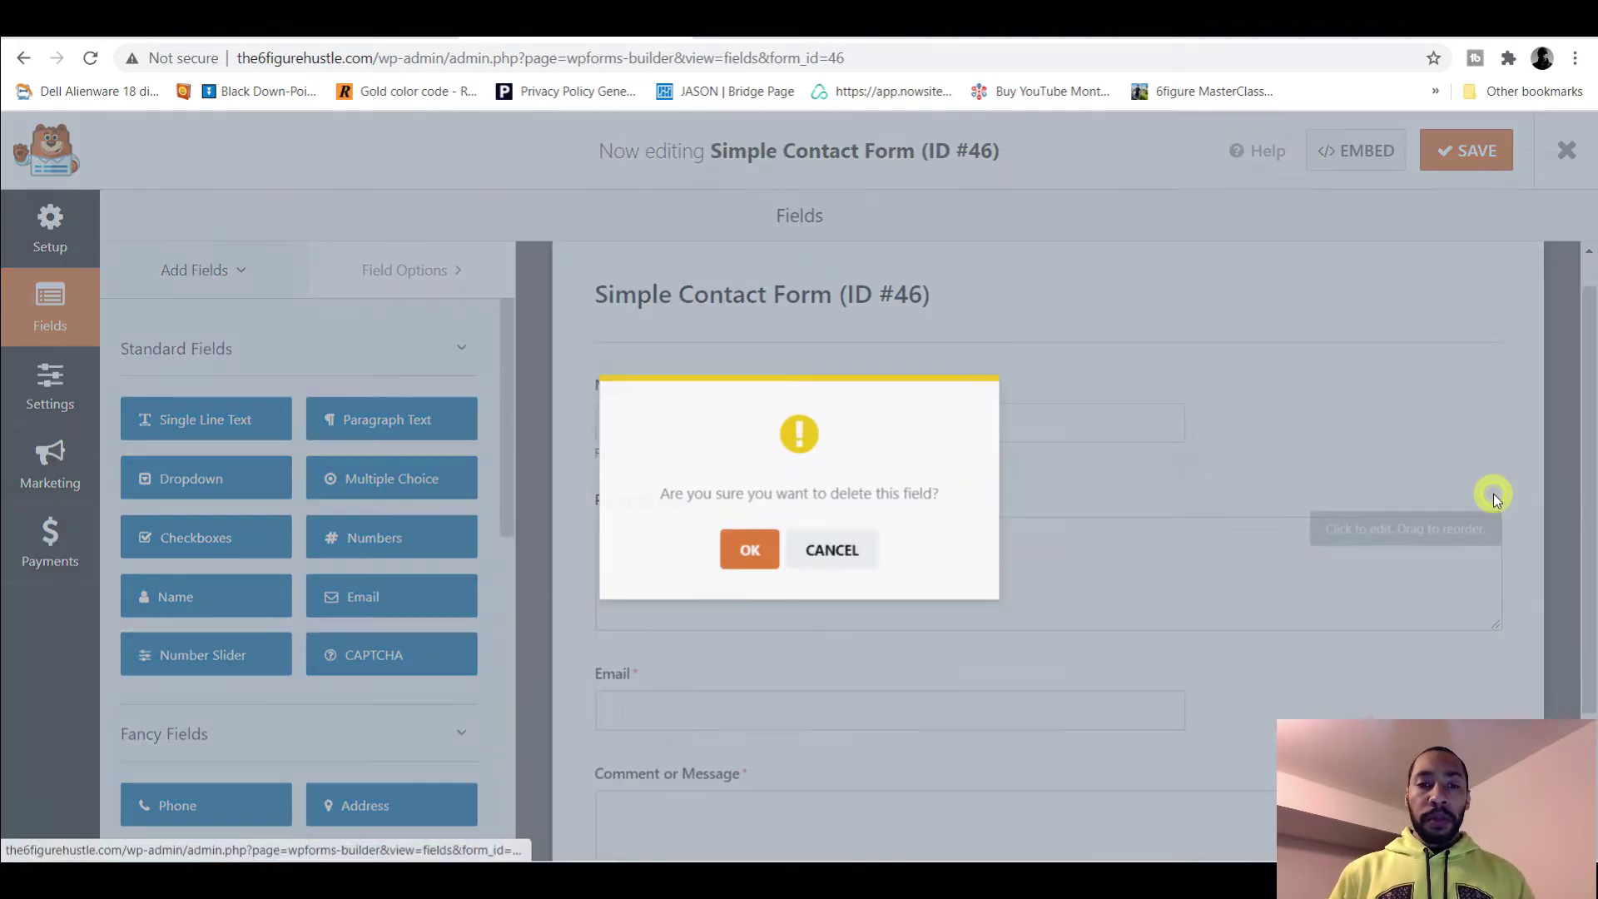
click(748, 553)
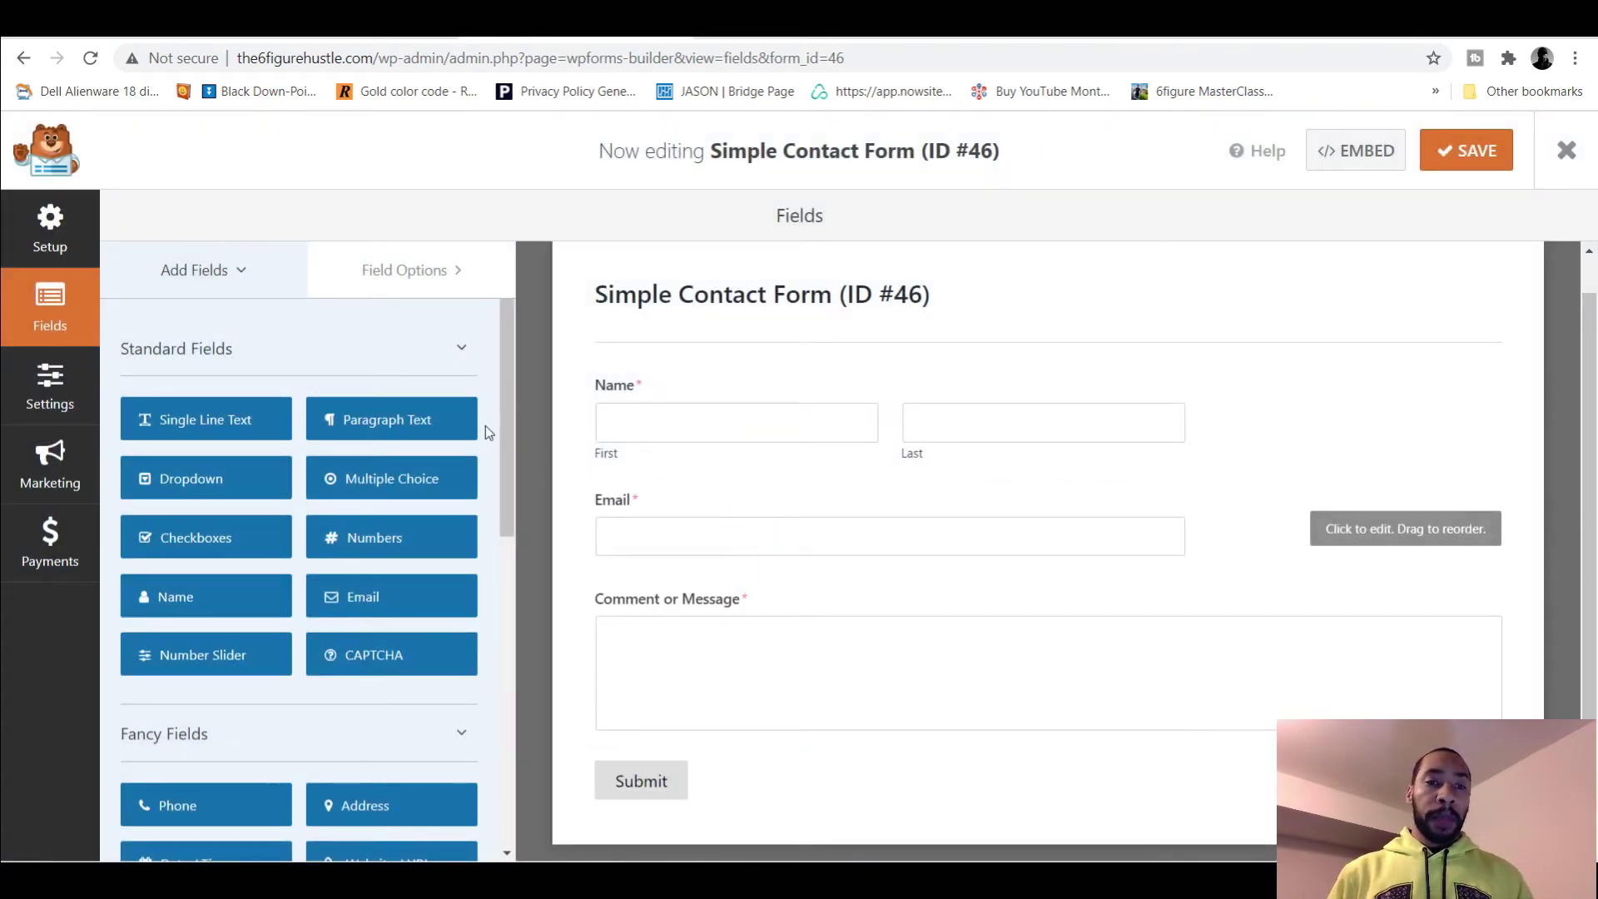
- Exit the contact form and create another new form from the Blank Form template
click(1565, 151)
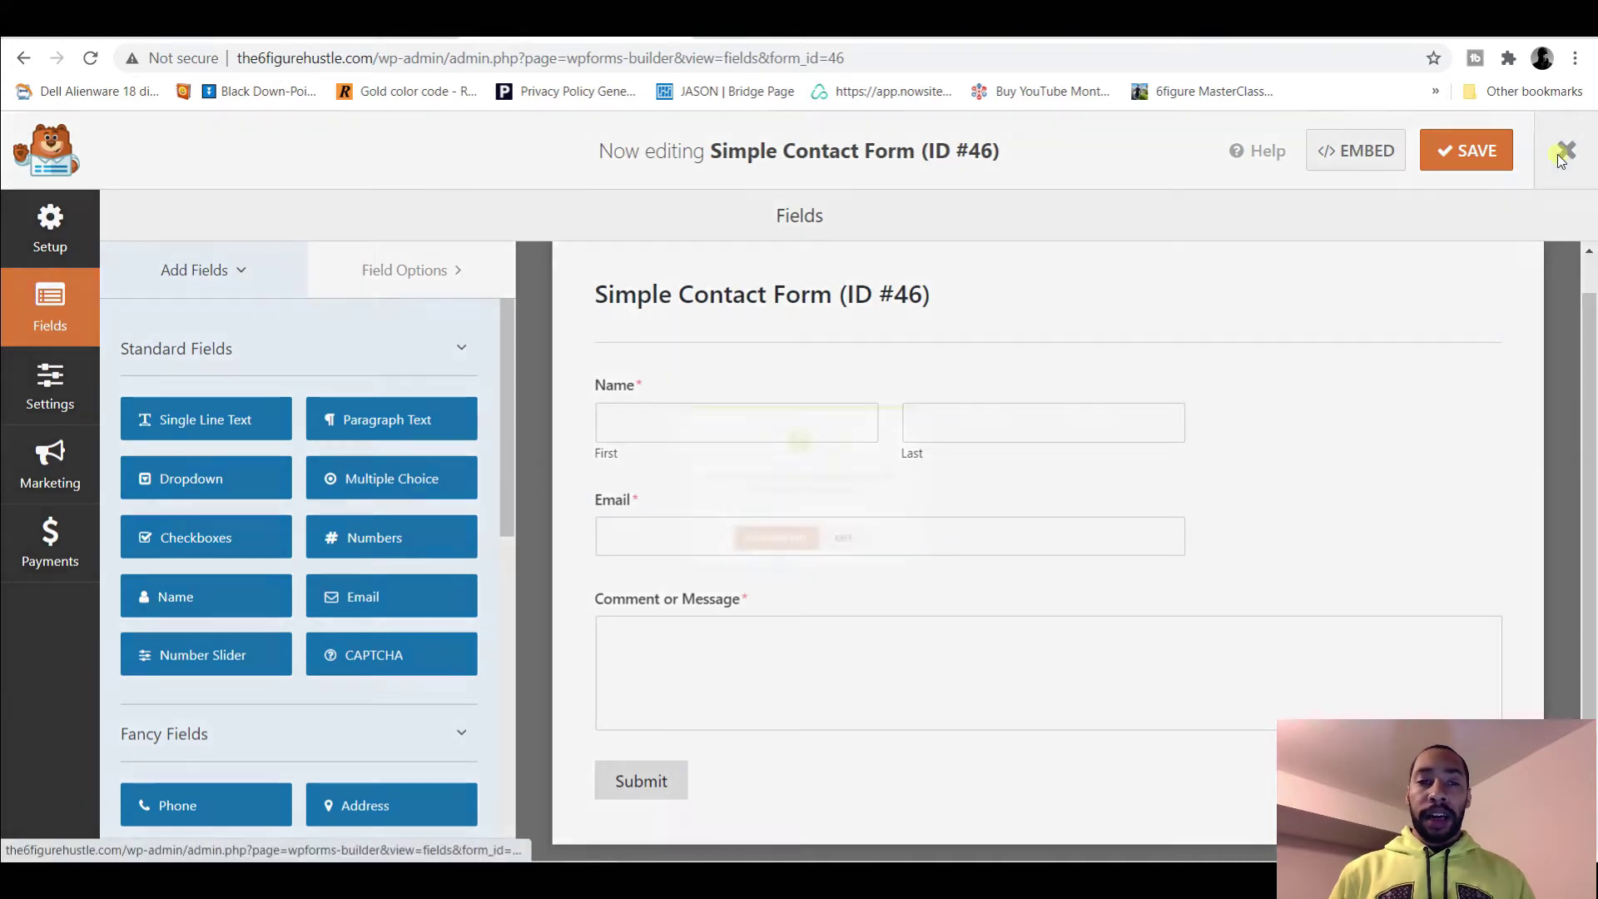
click(767, 565)
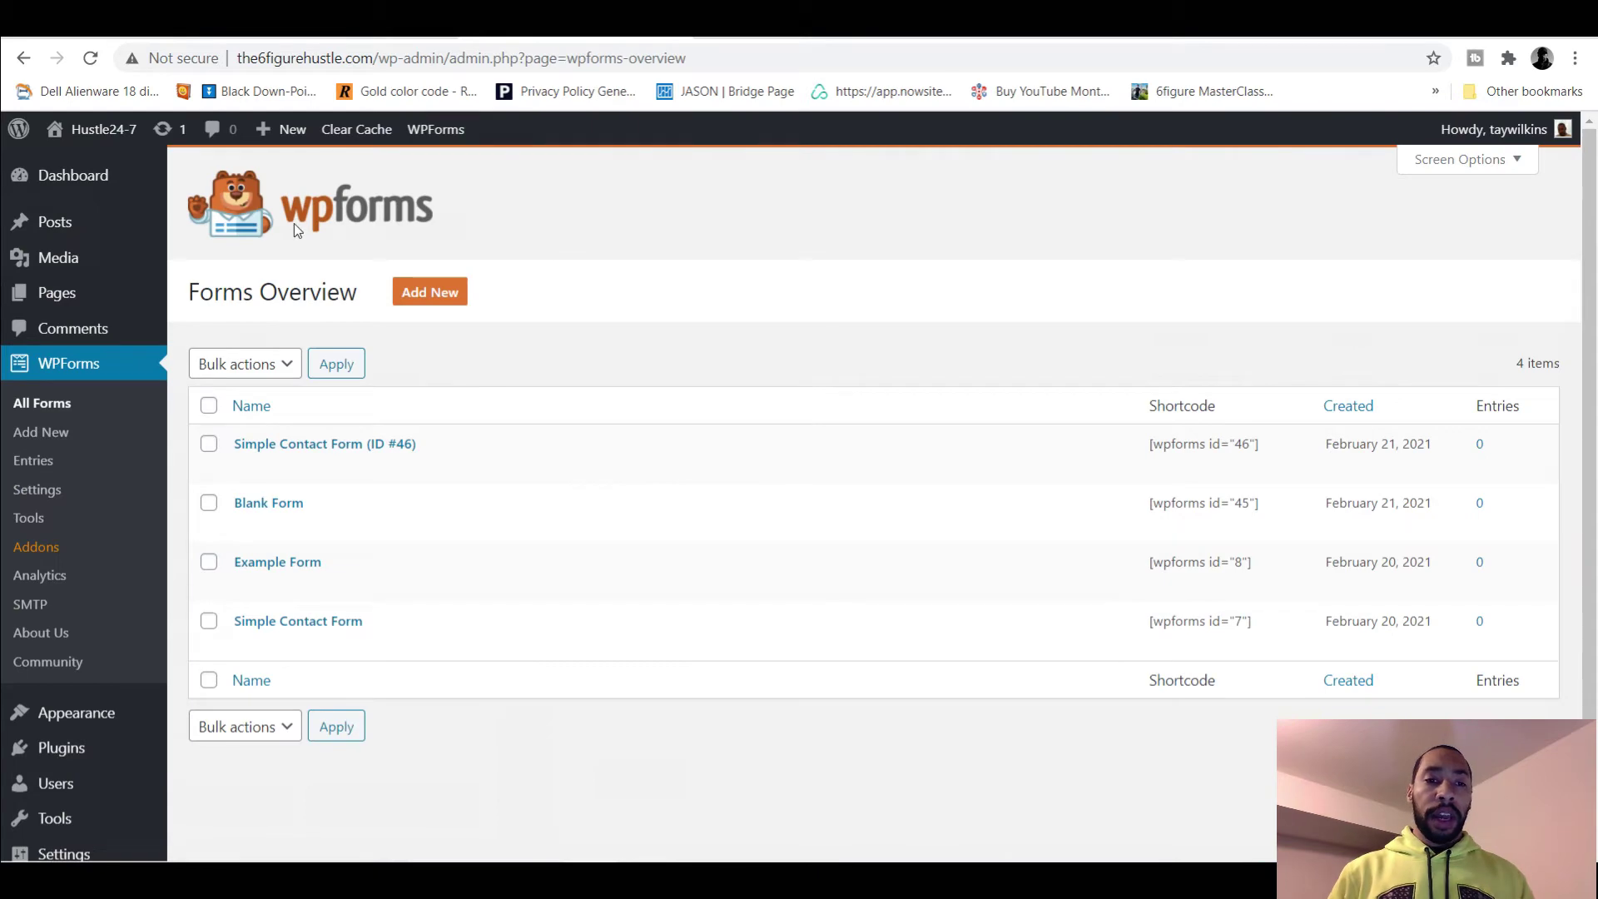
click(423, 292)
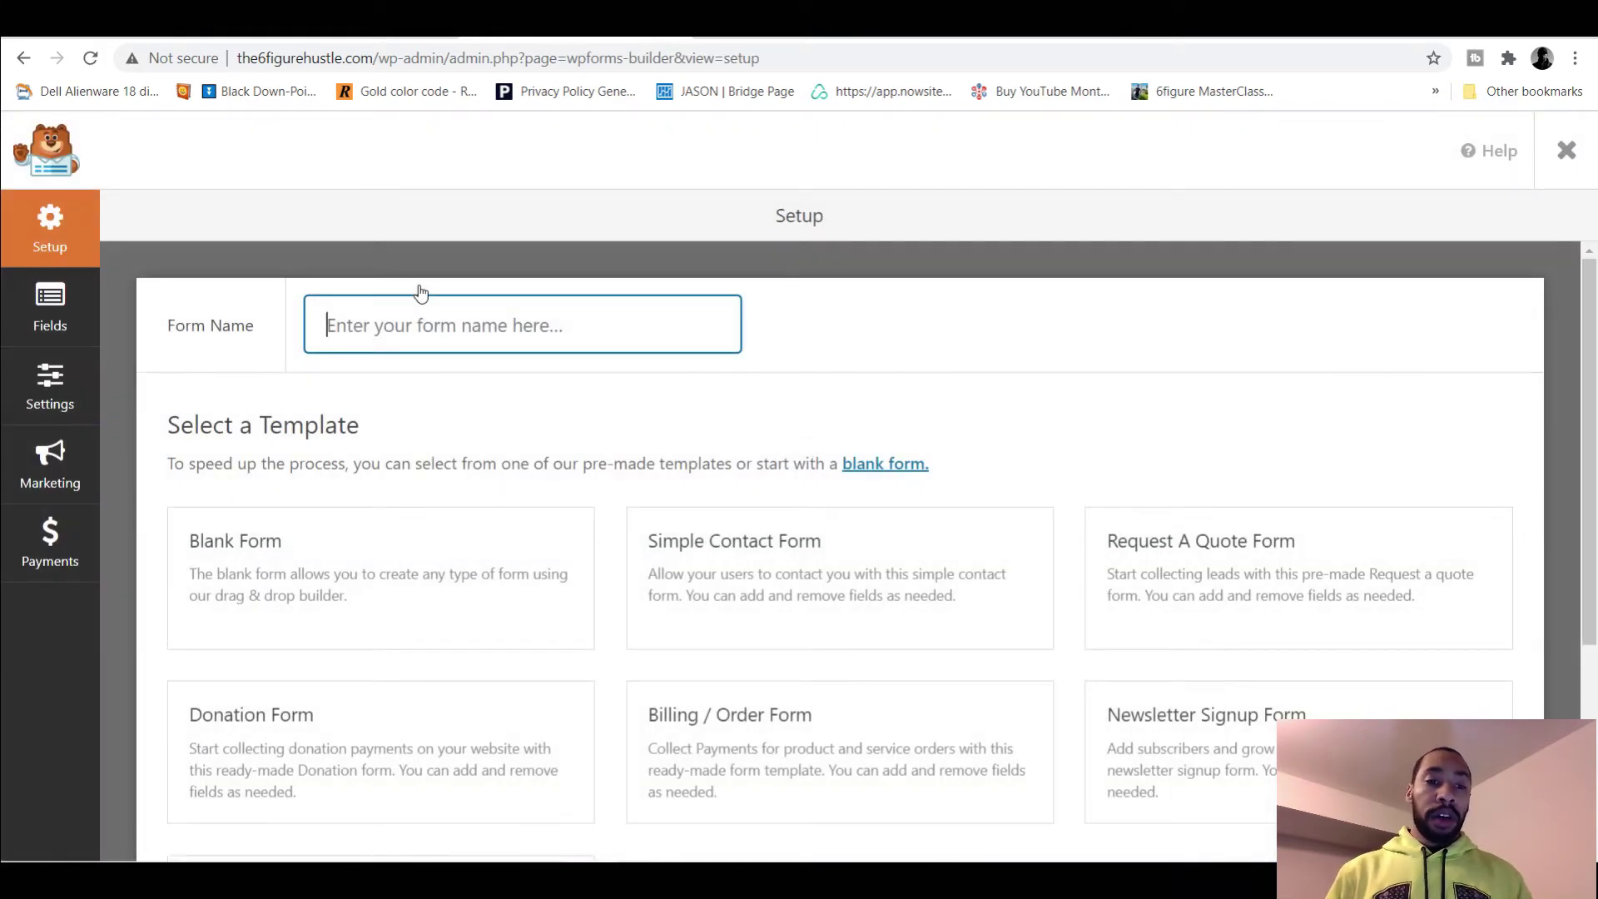
mouse_move(257, 557)
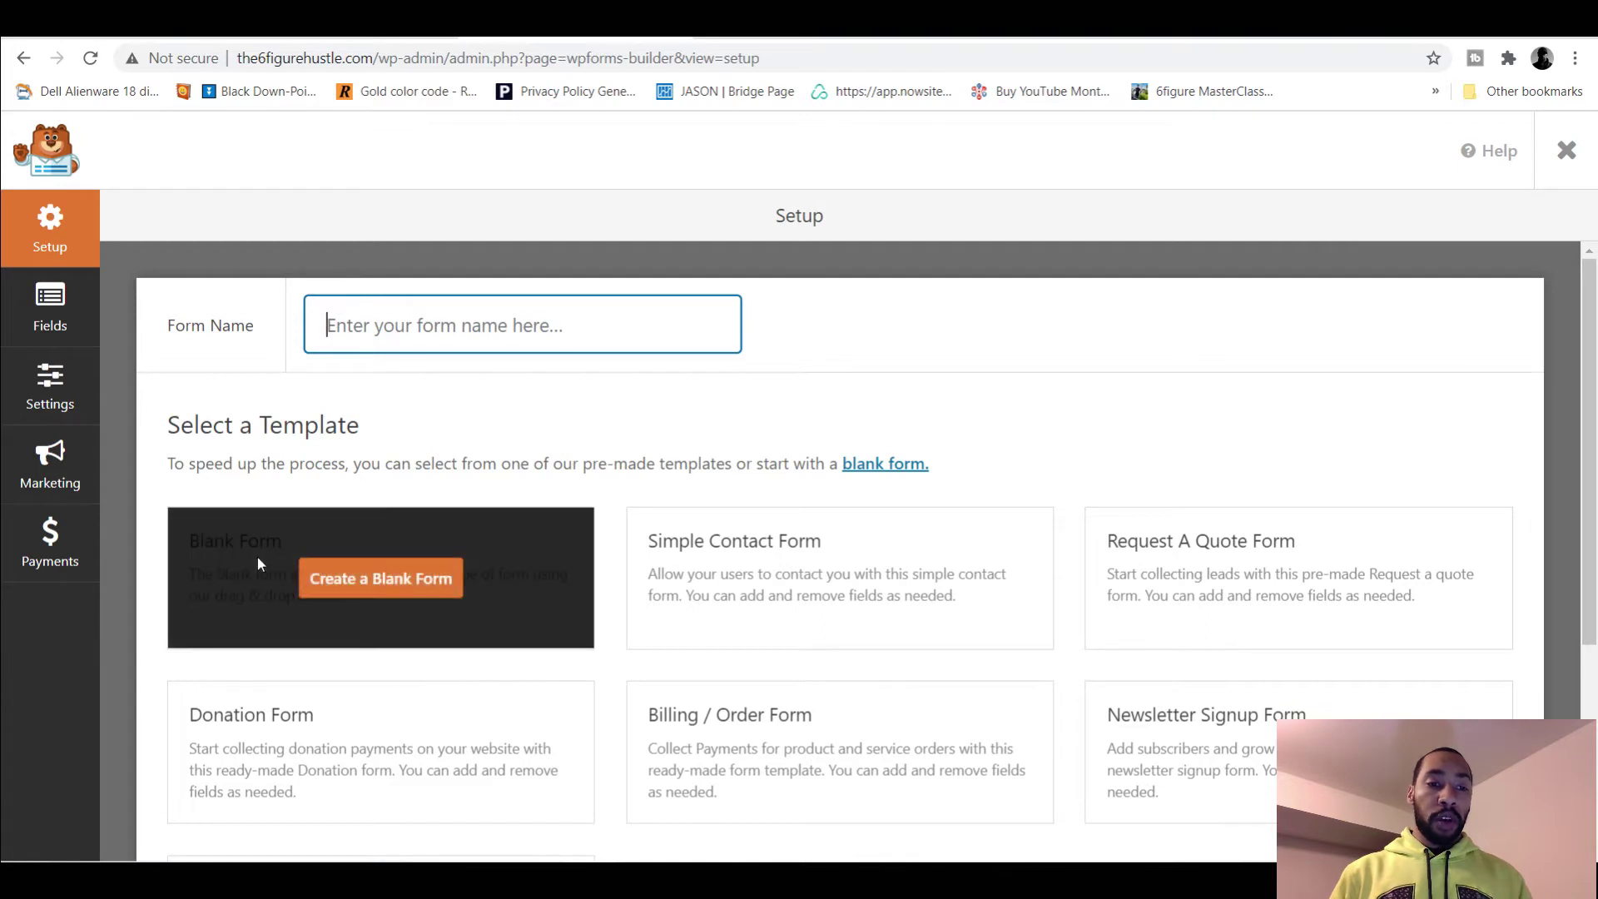
click(385, 578)
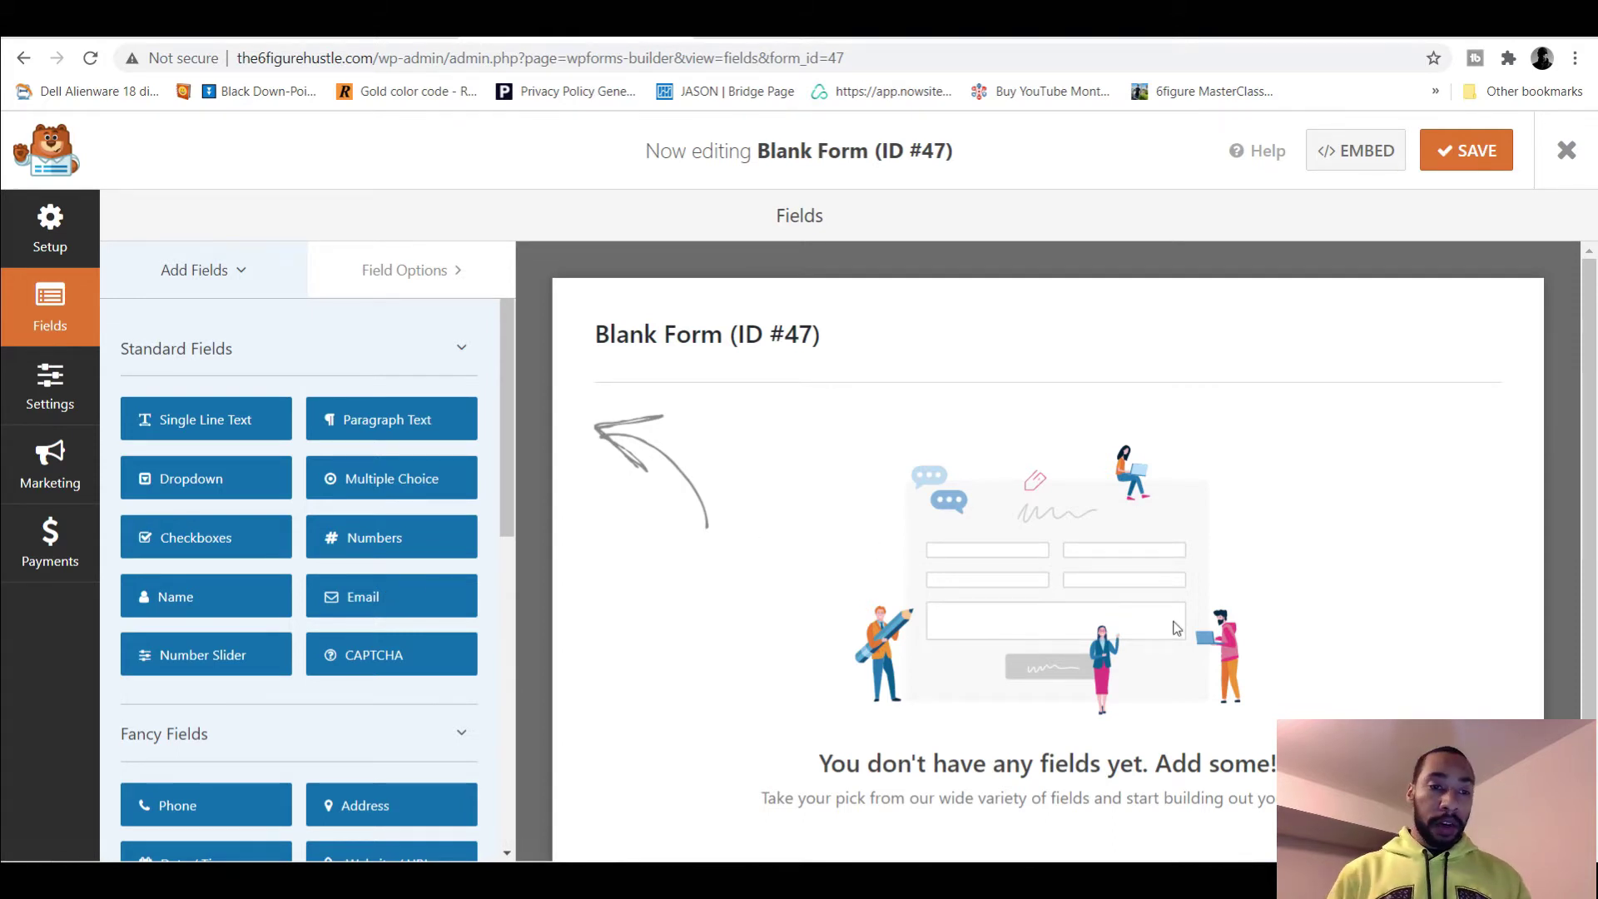
- Add Name and Email fields to the blank form, and a Phone field between them
click(245, 617)
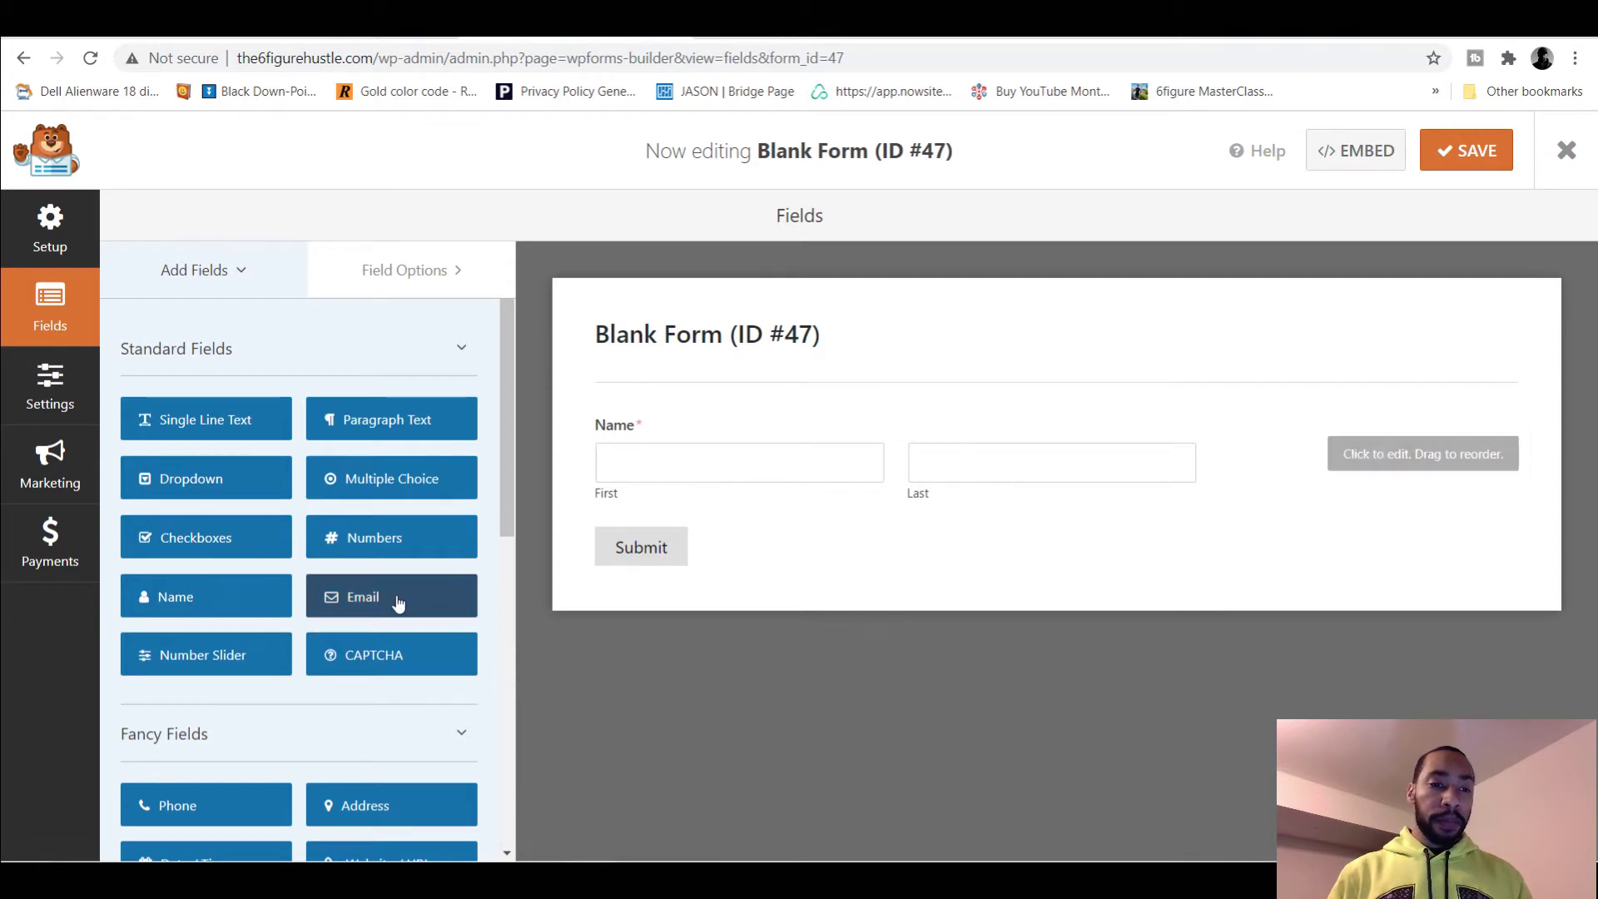
mouse_move(369, 594)
mouse_down()
mouse_move(676, 543)
mouse_move(740, 516)
mouse_move(411, 623)
mouse_move(656, 522)
mouse_move(821, 485)
mouse_move(714, 511)
mouse_up()
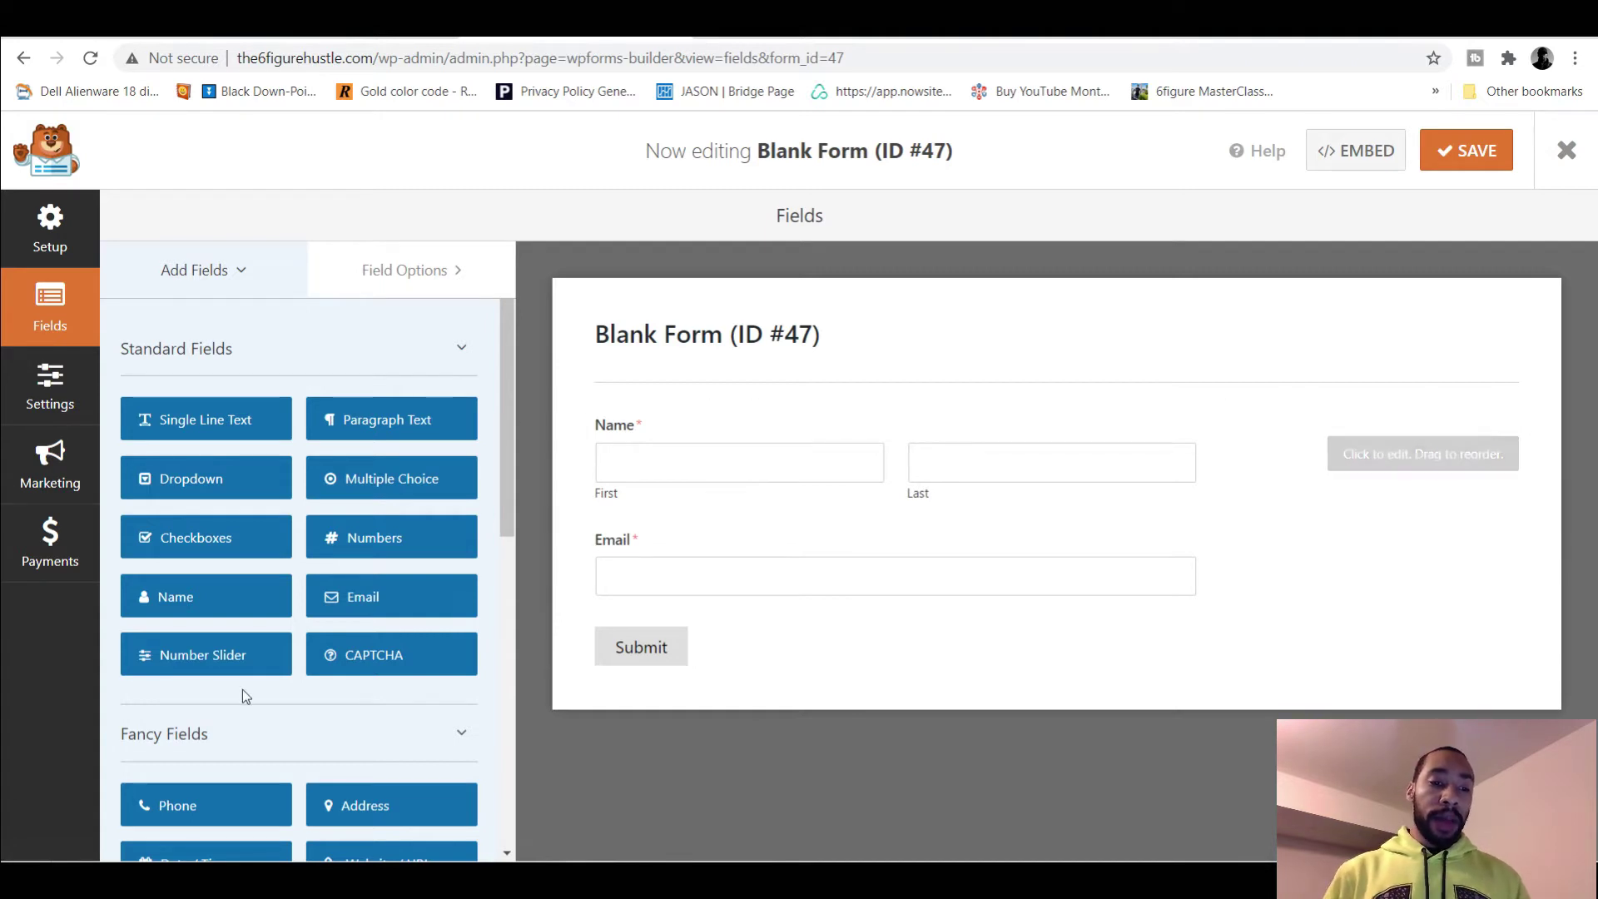
drag(221, 809, 653, 567)
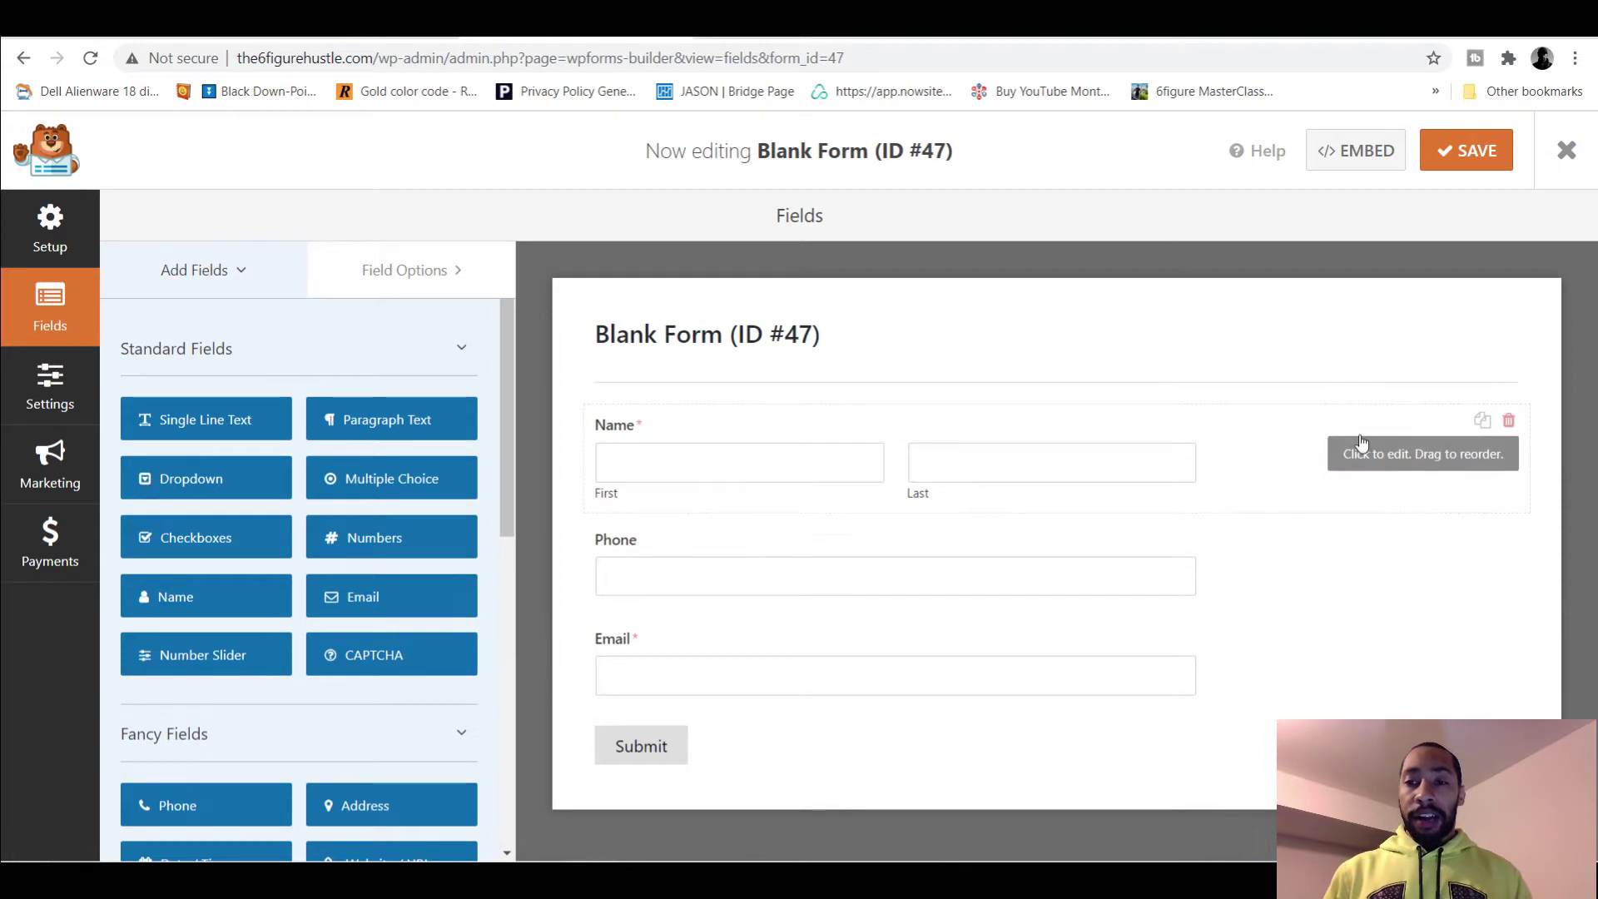
- Examine the Name field's options, including its advanced options and conditional logic settings
click(1393, 460)
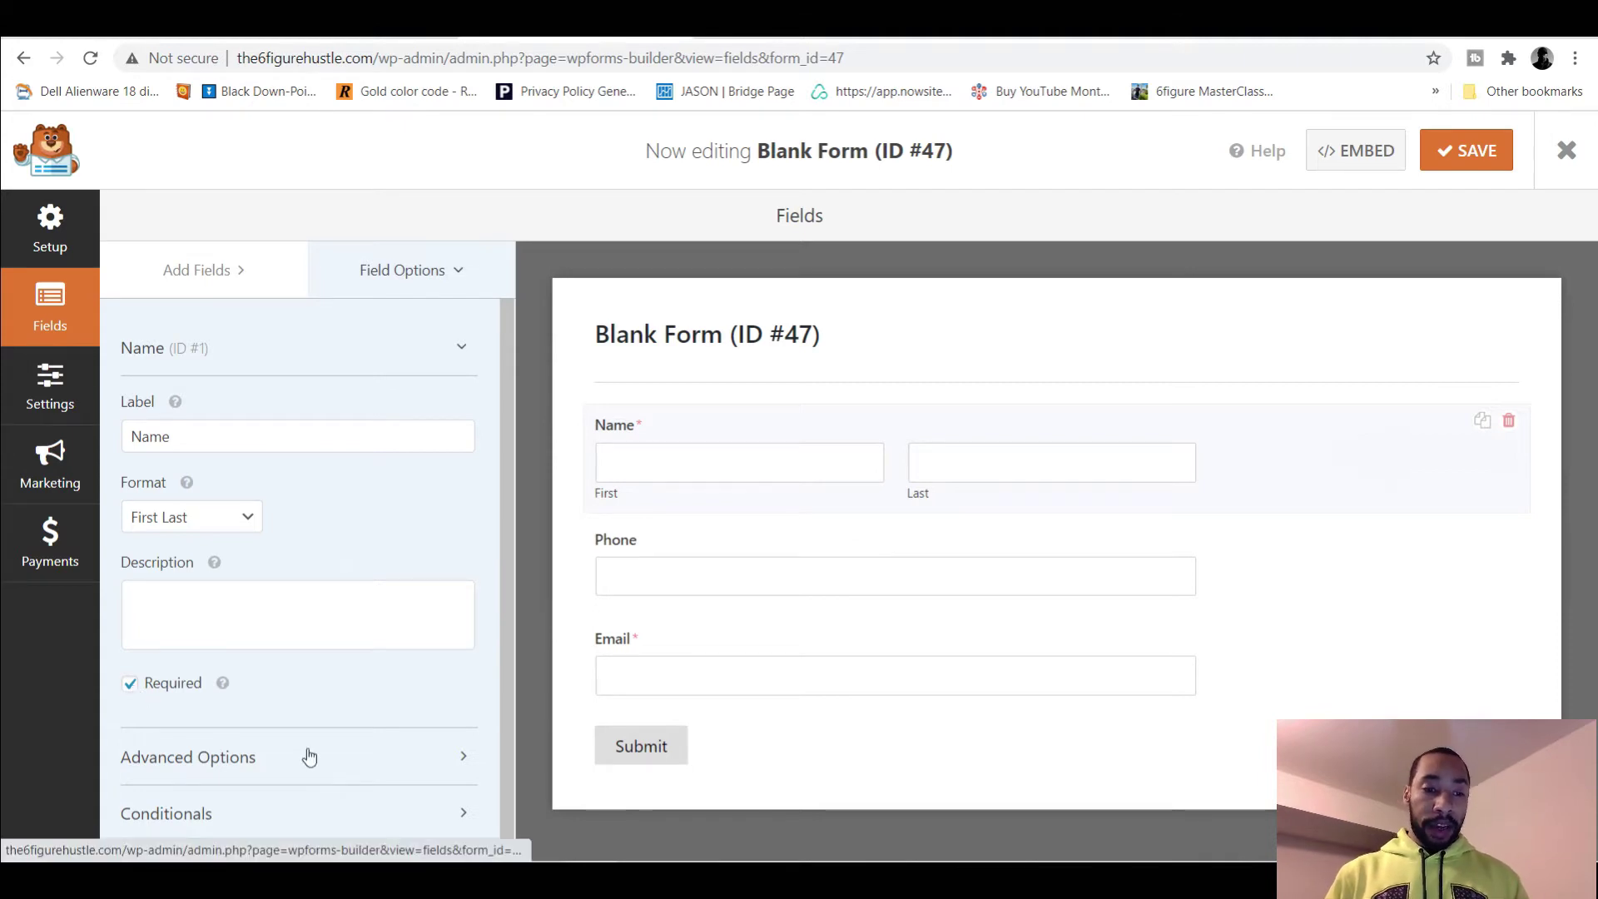
click(458, 759)
scroll(373, 751, down, 4)
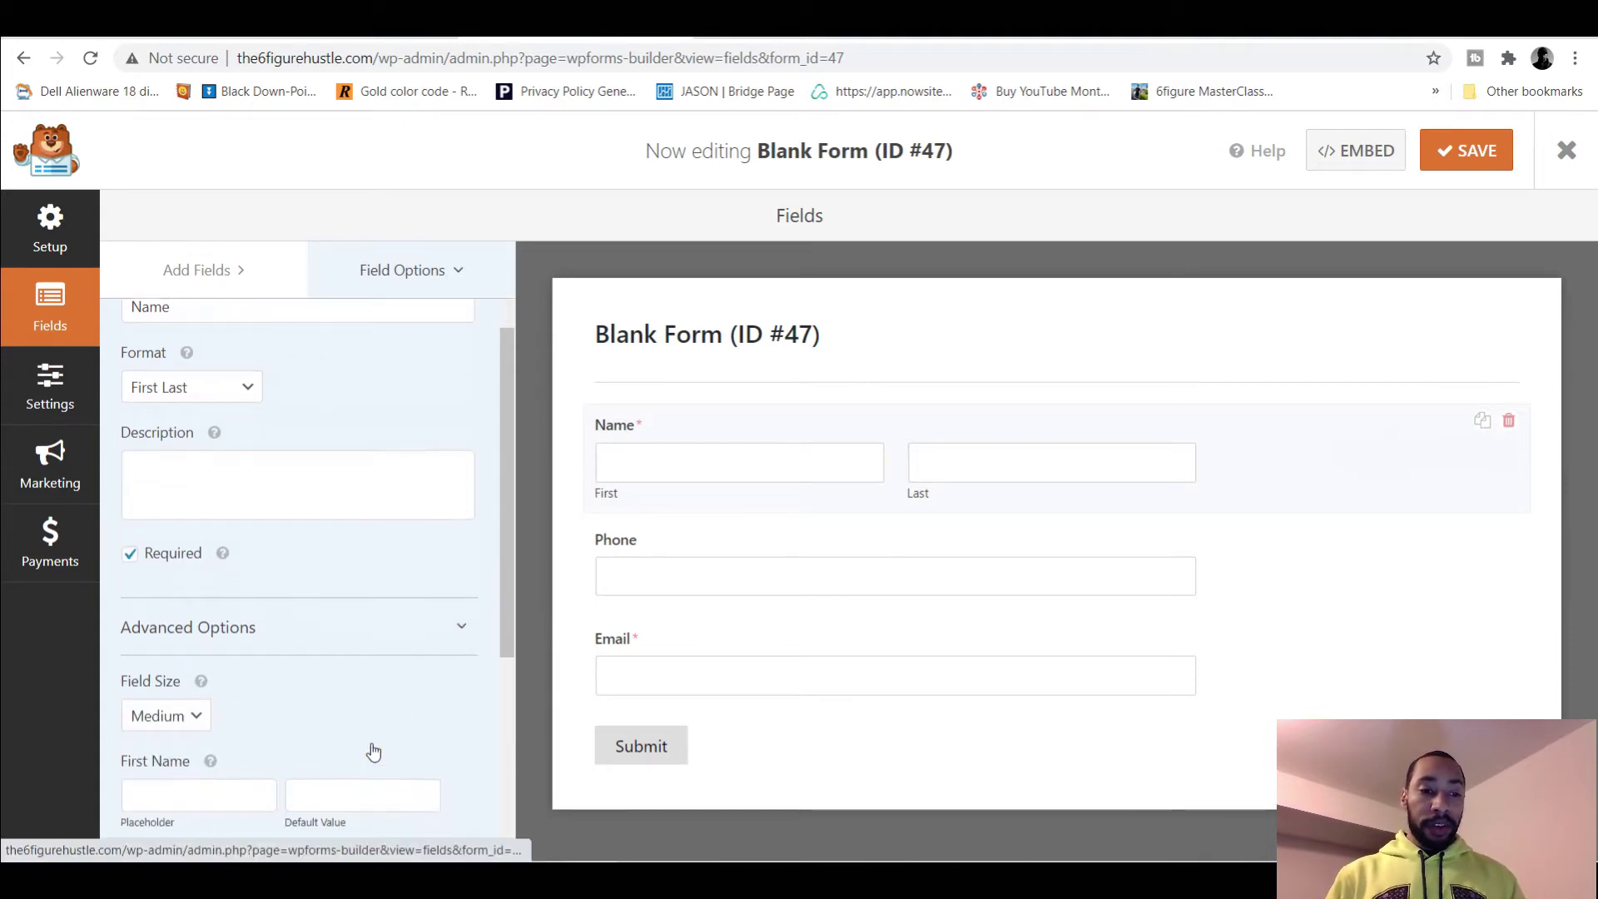
scroll(373, 752, down, 1)
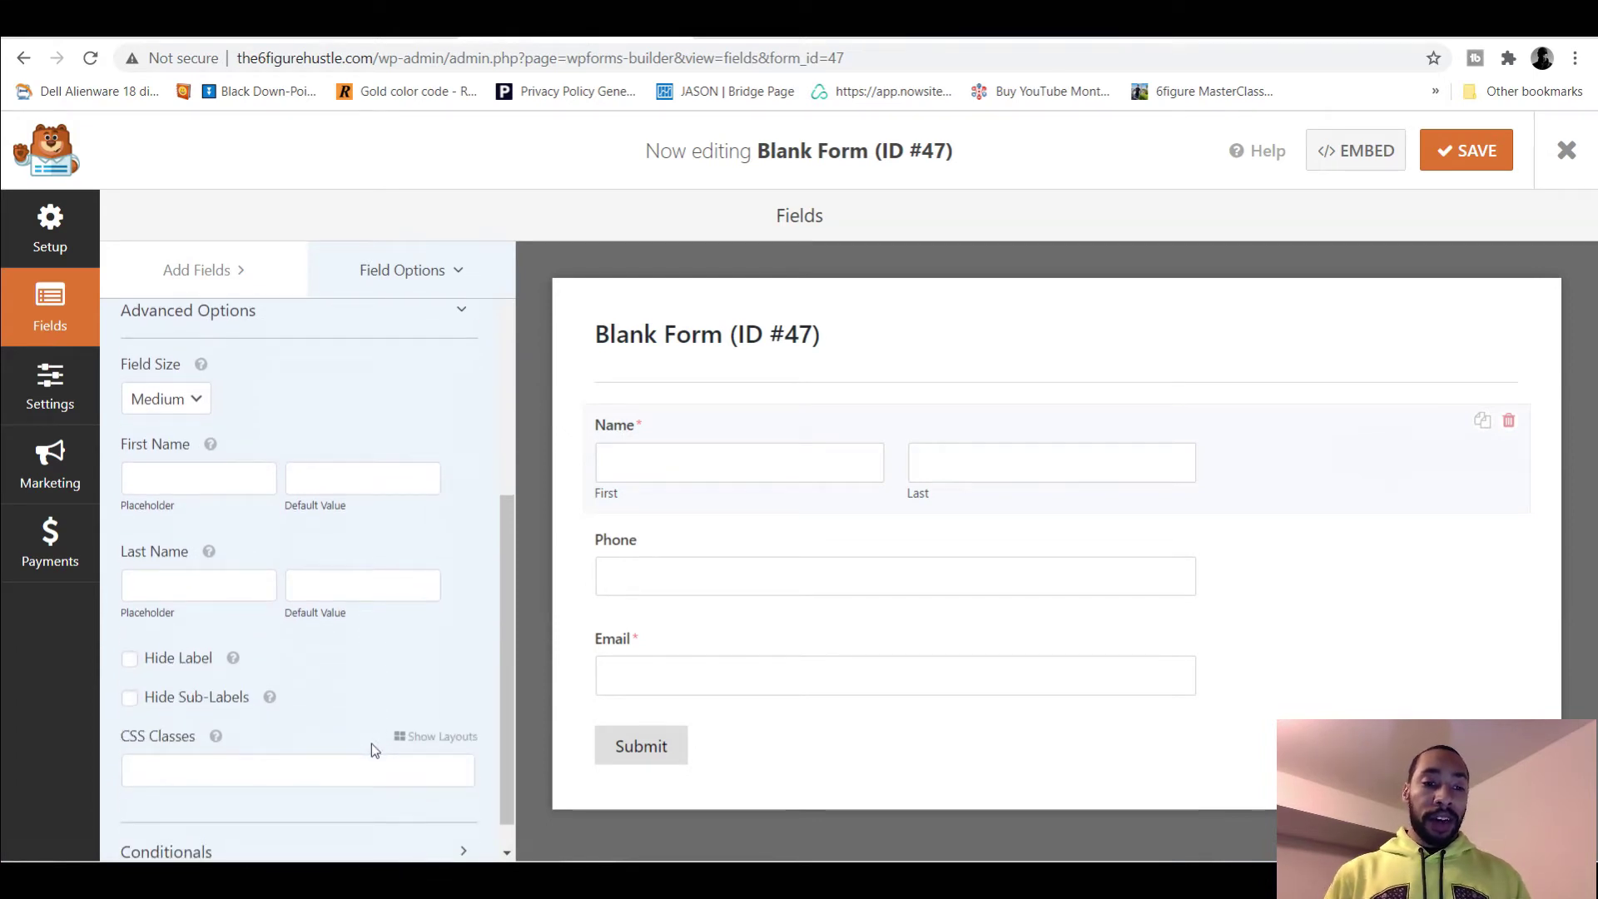
scroll(370, 763, down, 1)
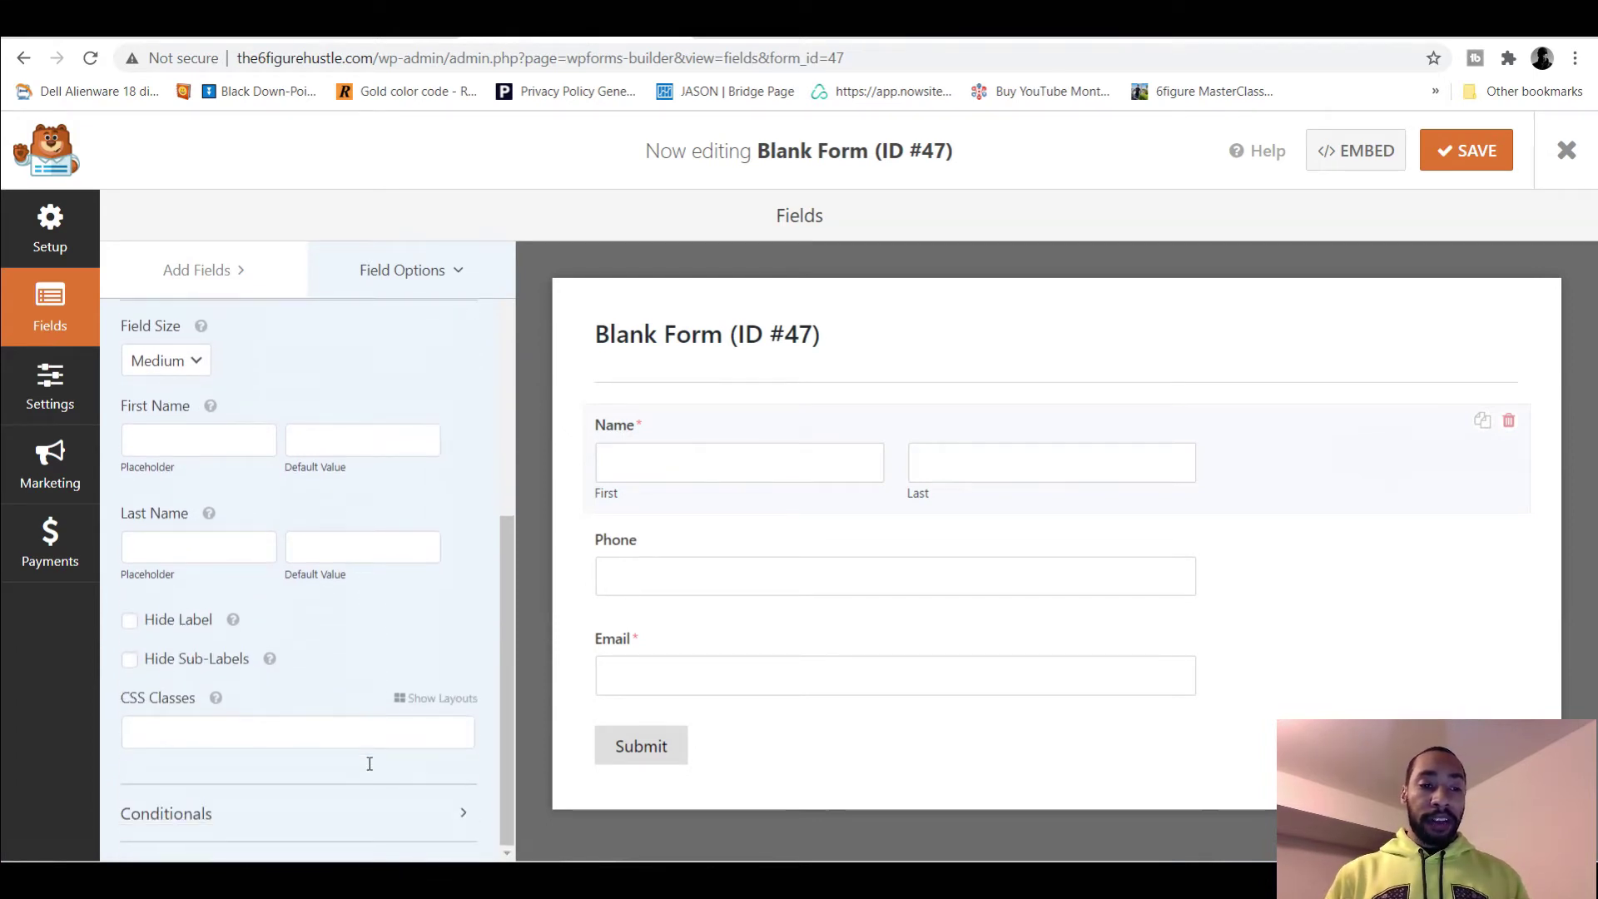
click(455, 817)
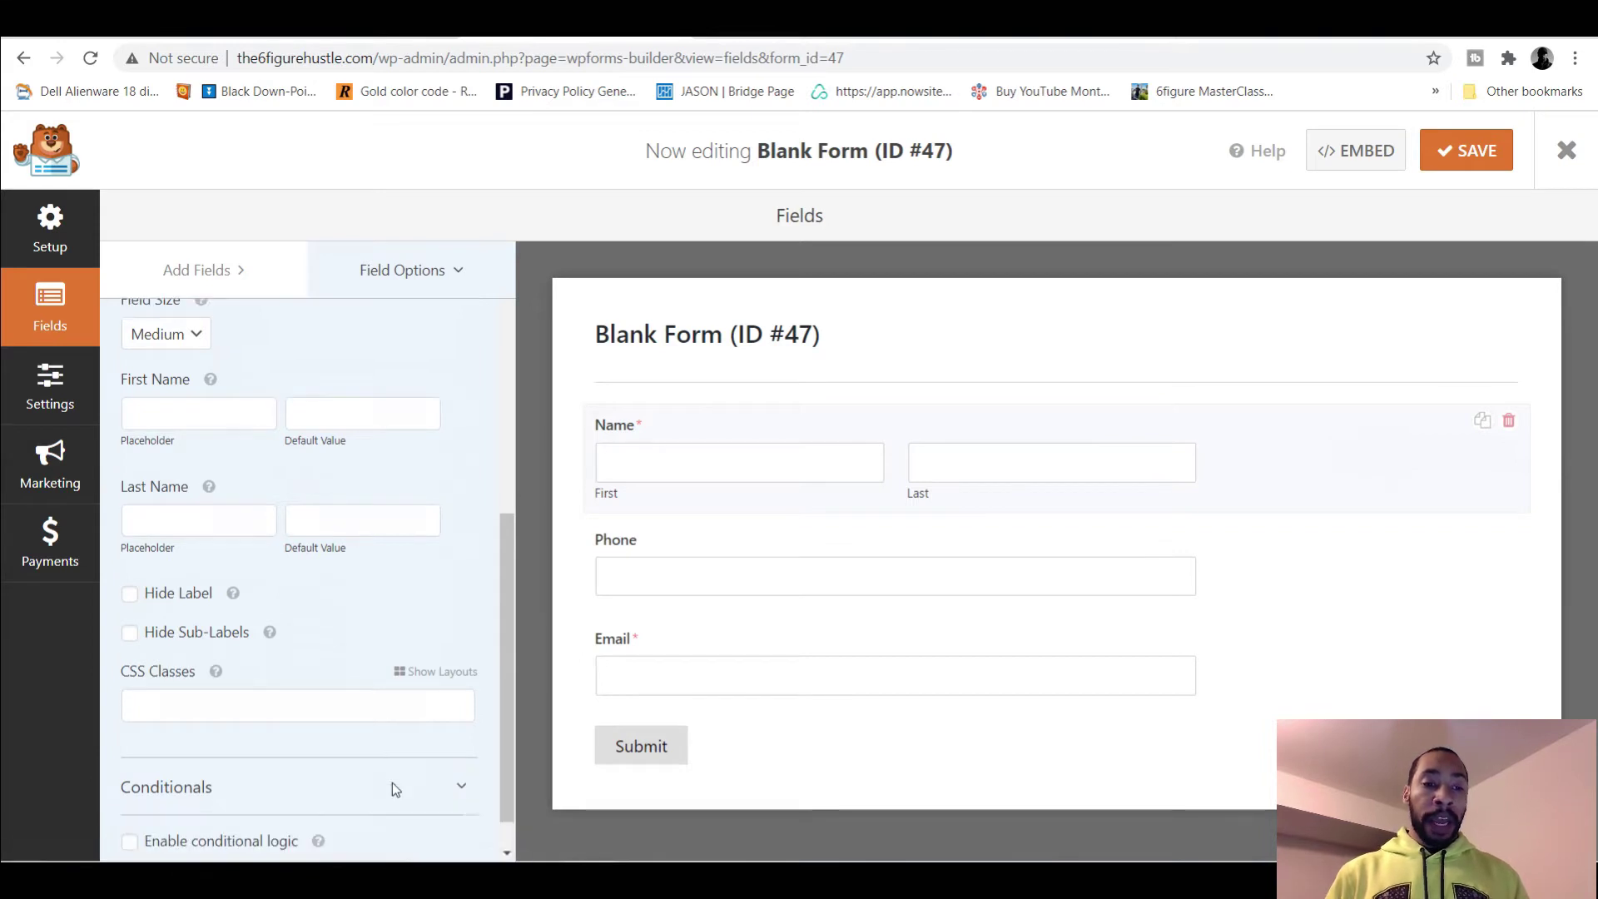
scroll(396, 789, down, 1)
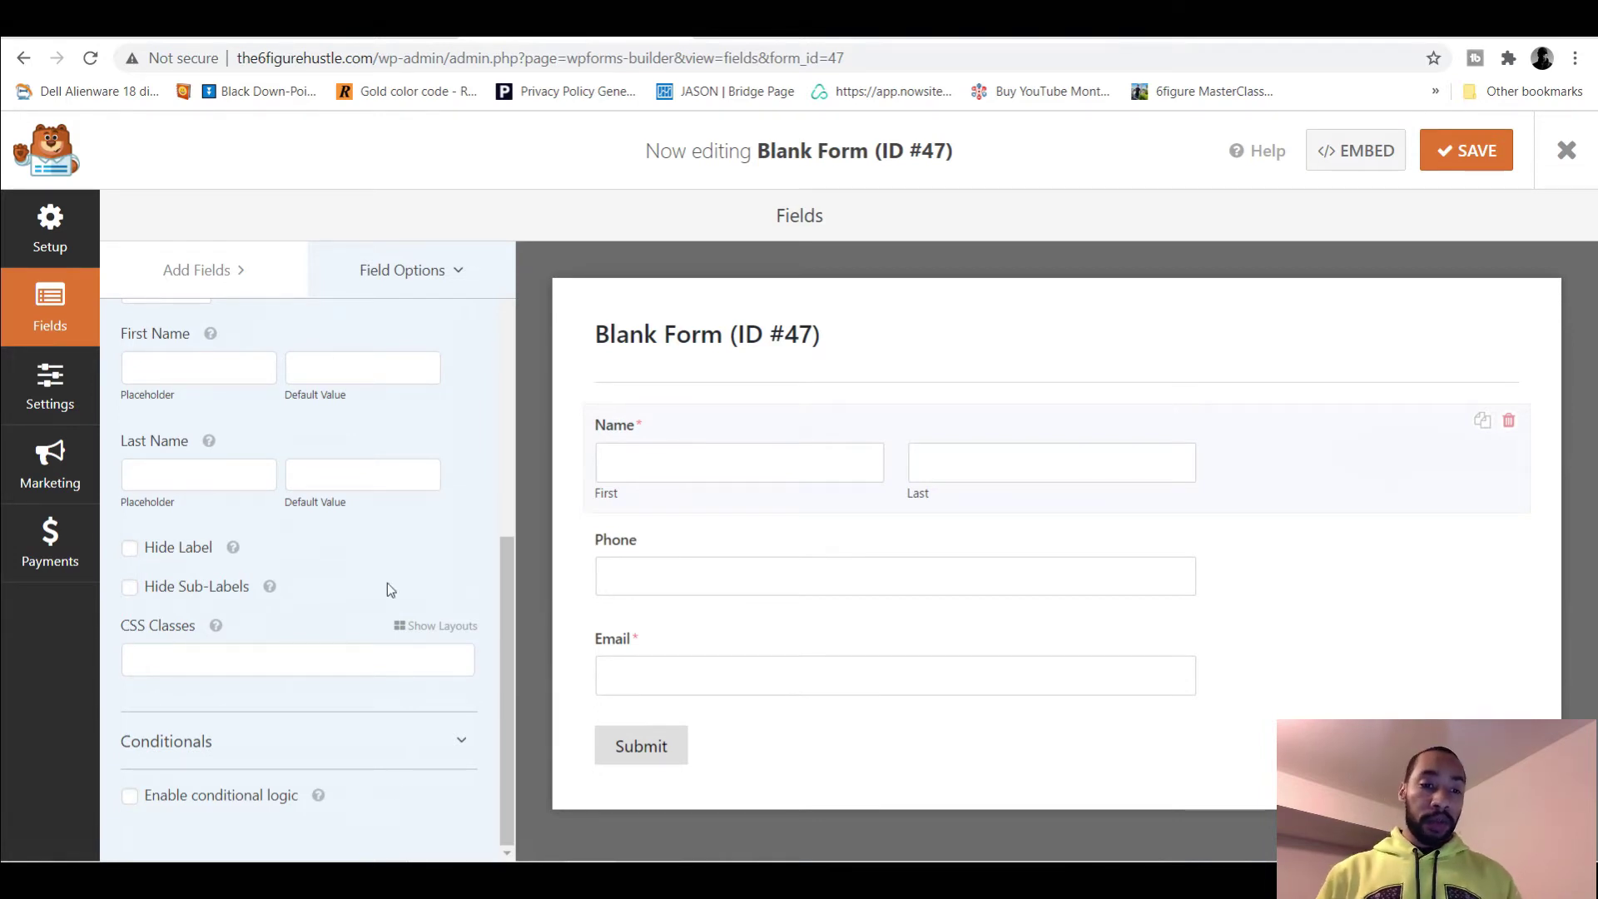
scroll(293, 540, up, 5)
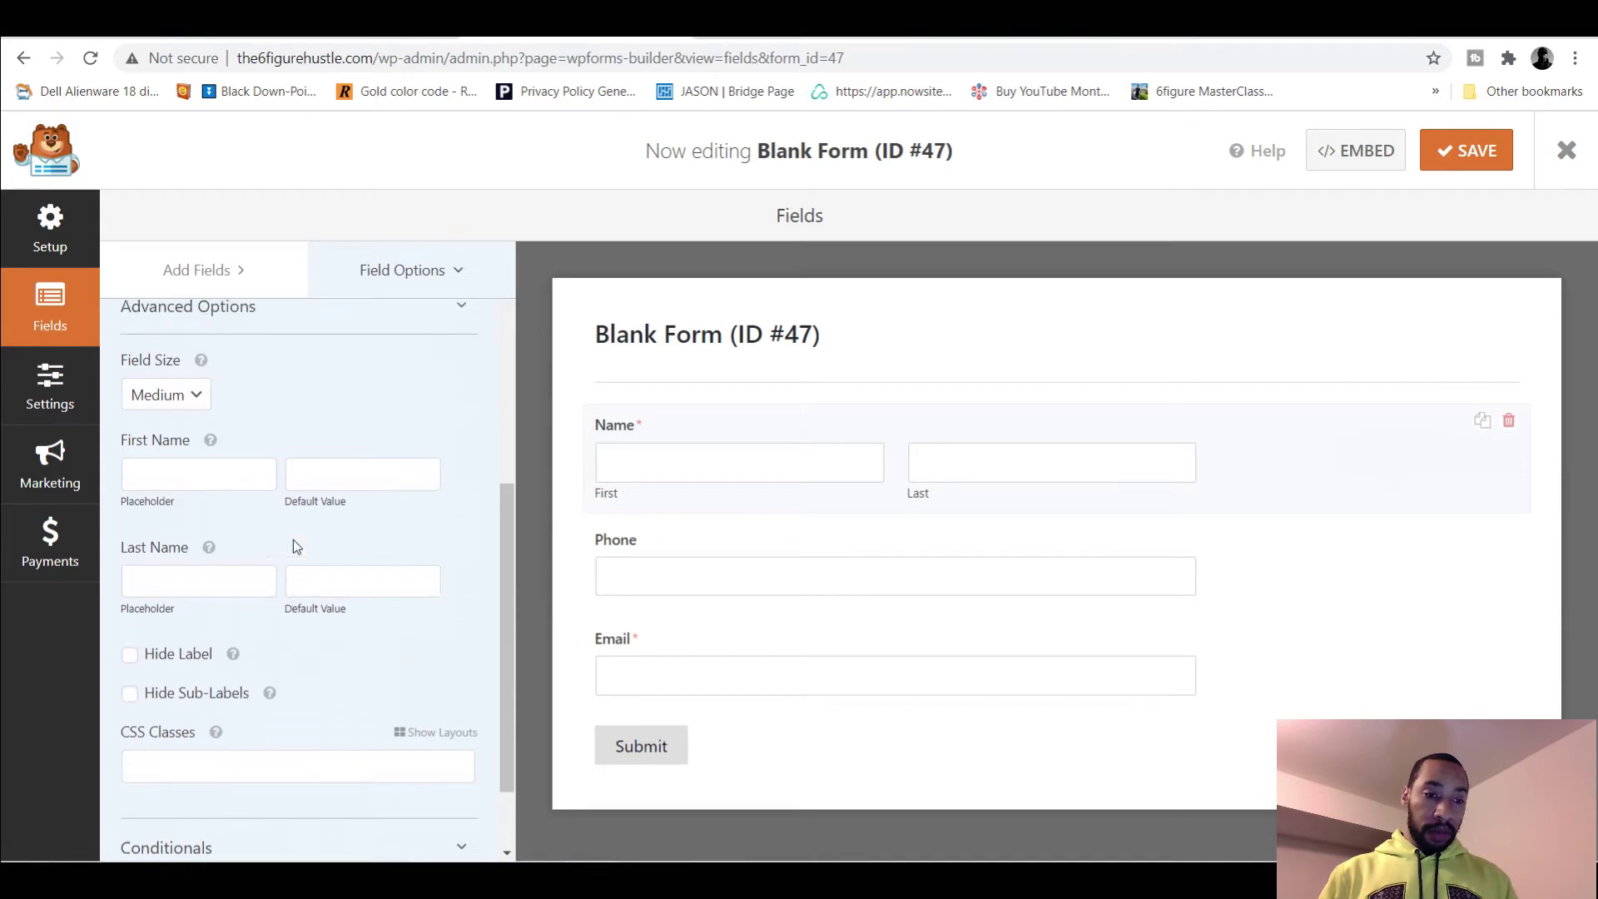
scroll(294, 539, up, 3)
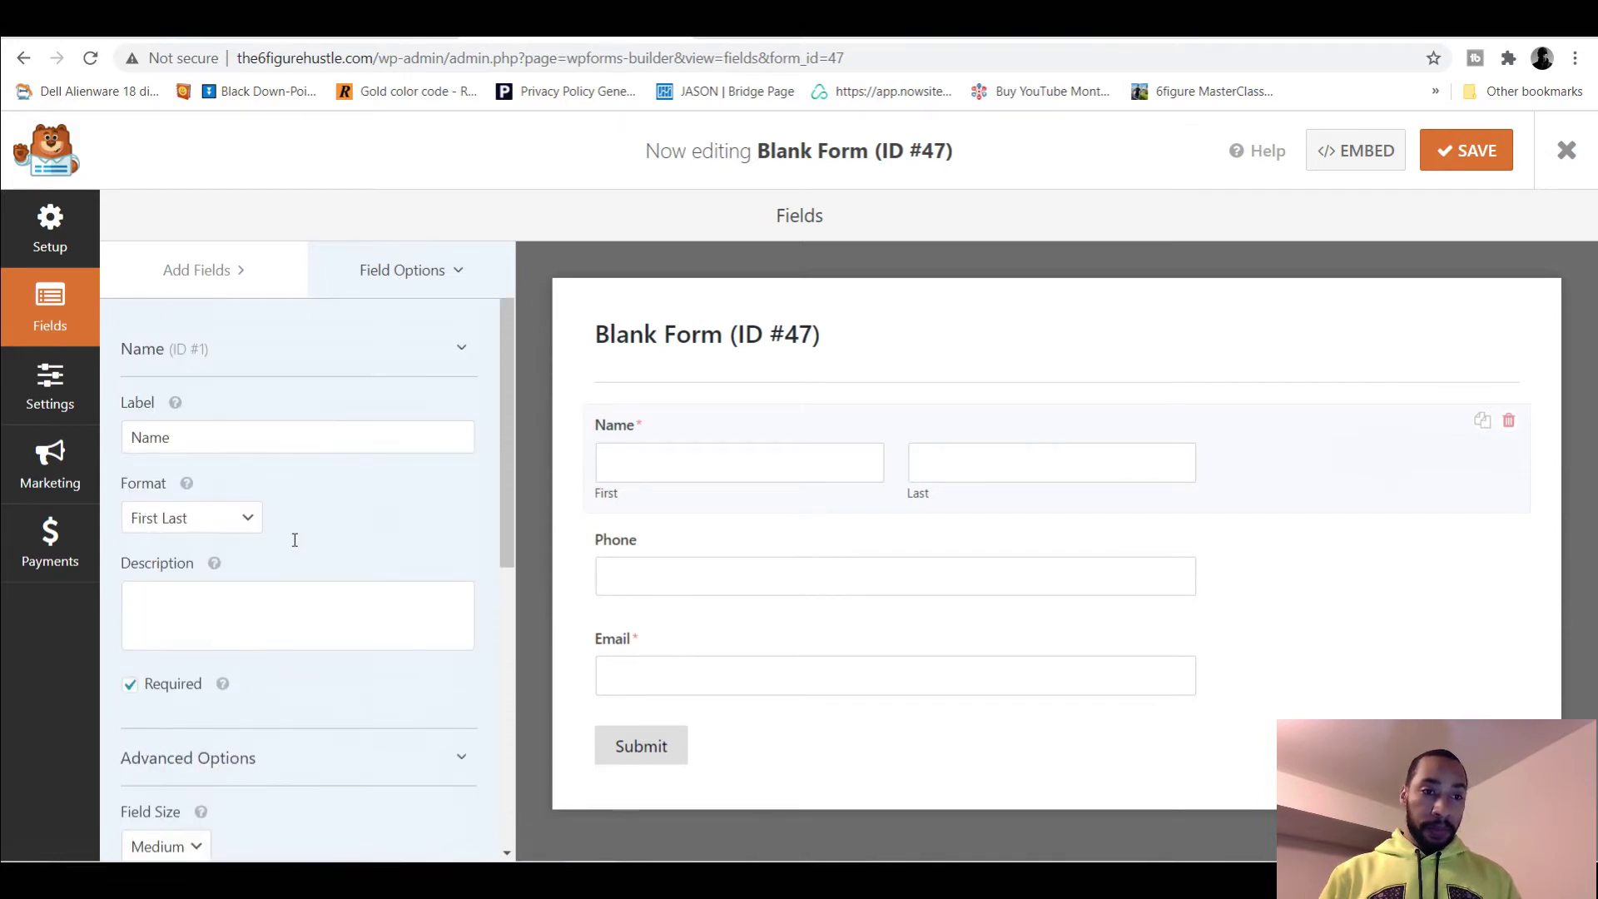
- Examine the available standard, fancy and payment fields, including the install prompt for the Signature field, without installing it
click(218, 269)
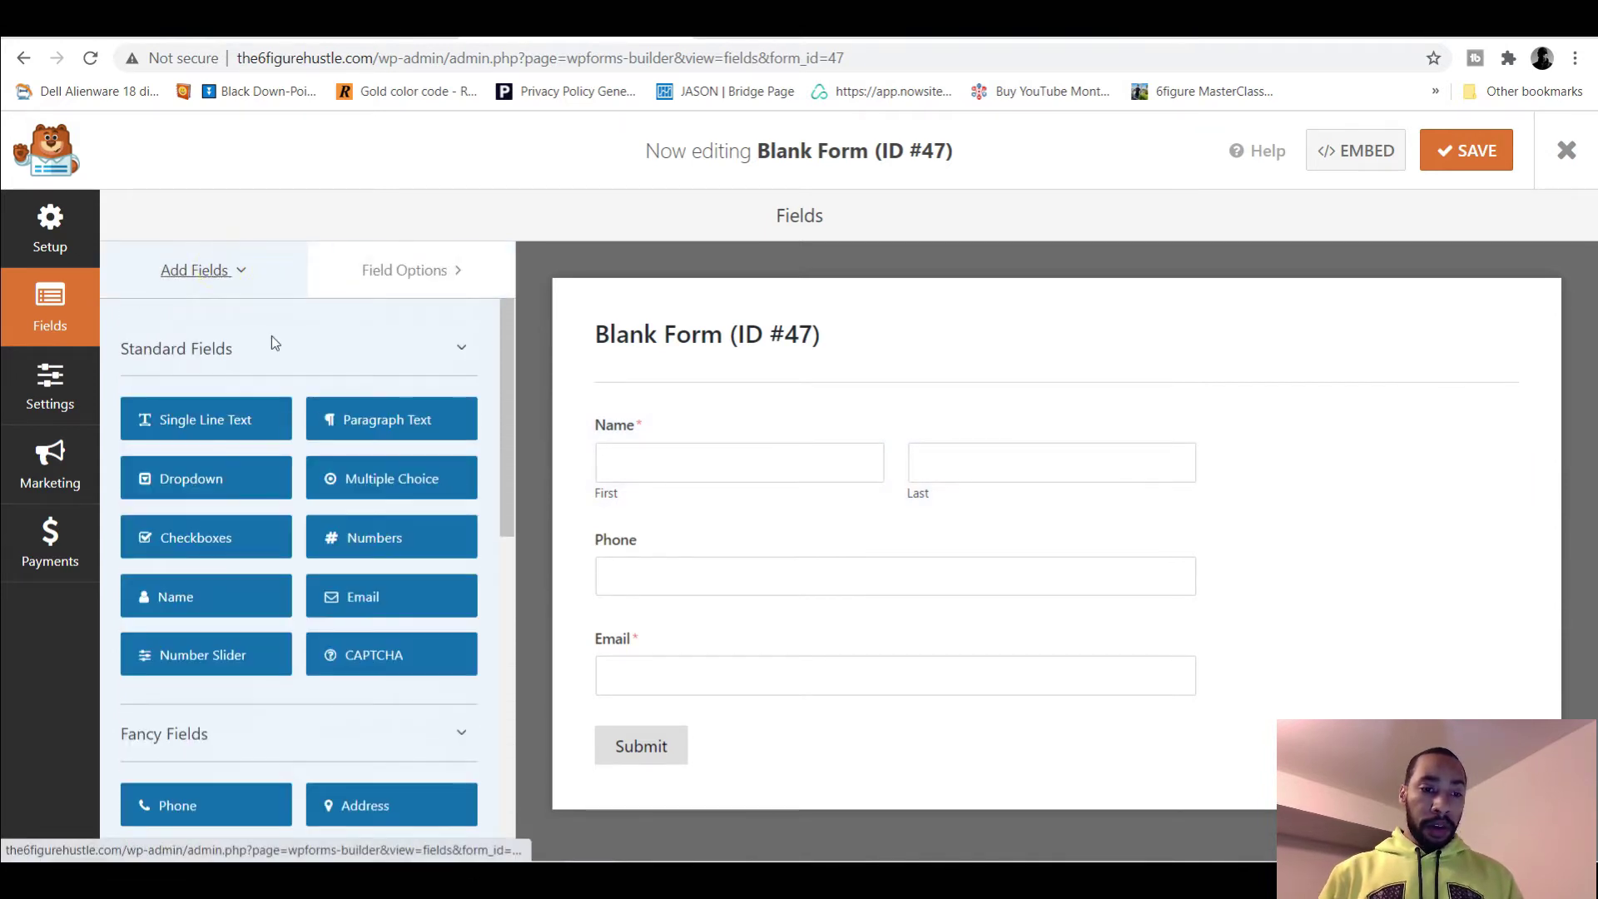
scroll(406, 506, down, 3)
scroll(406, 506, down, 3)
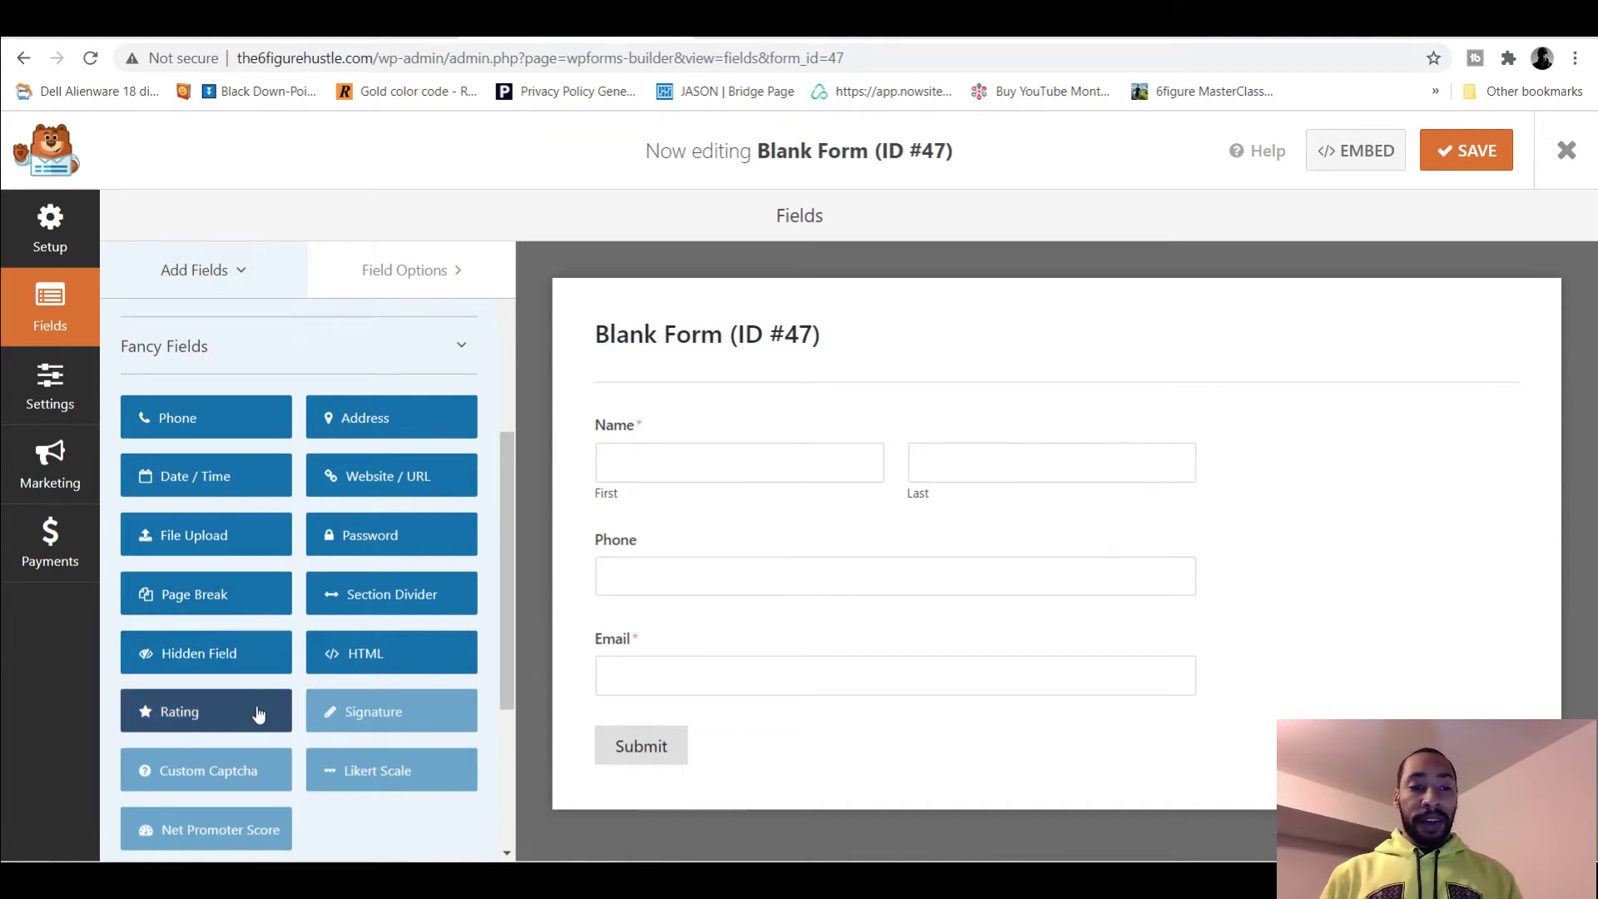
scroll(258, 713, down, 3)
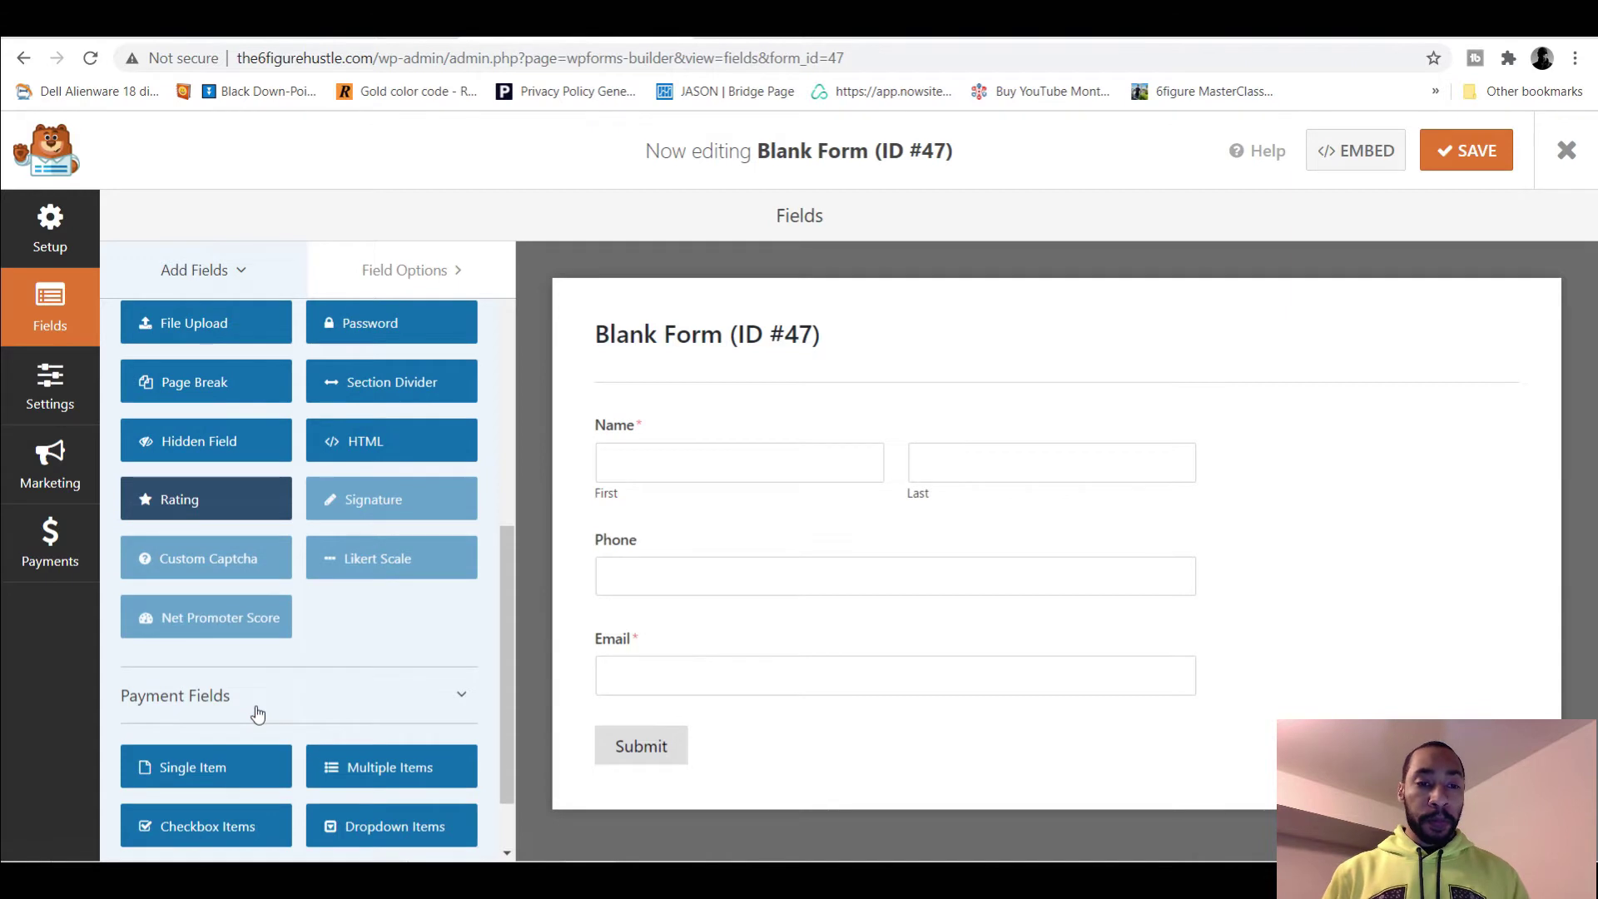
scroll(258, 713, down, 1)
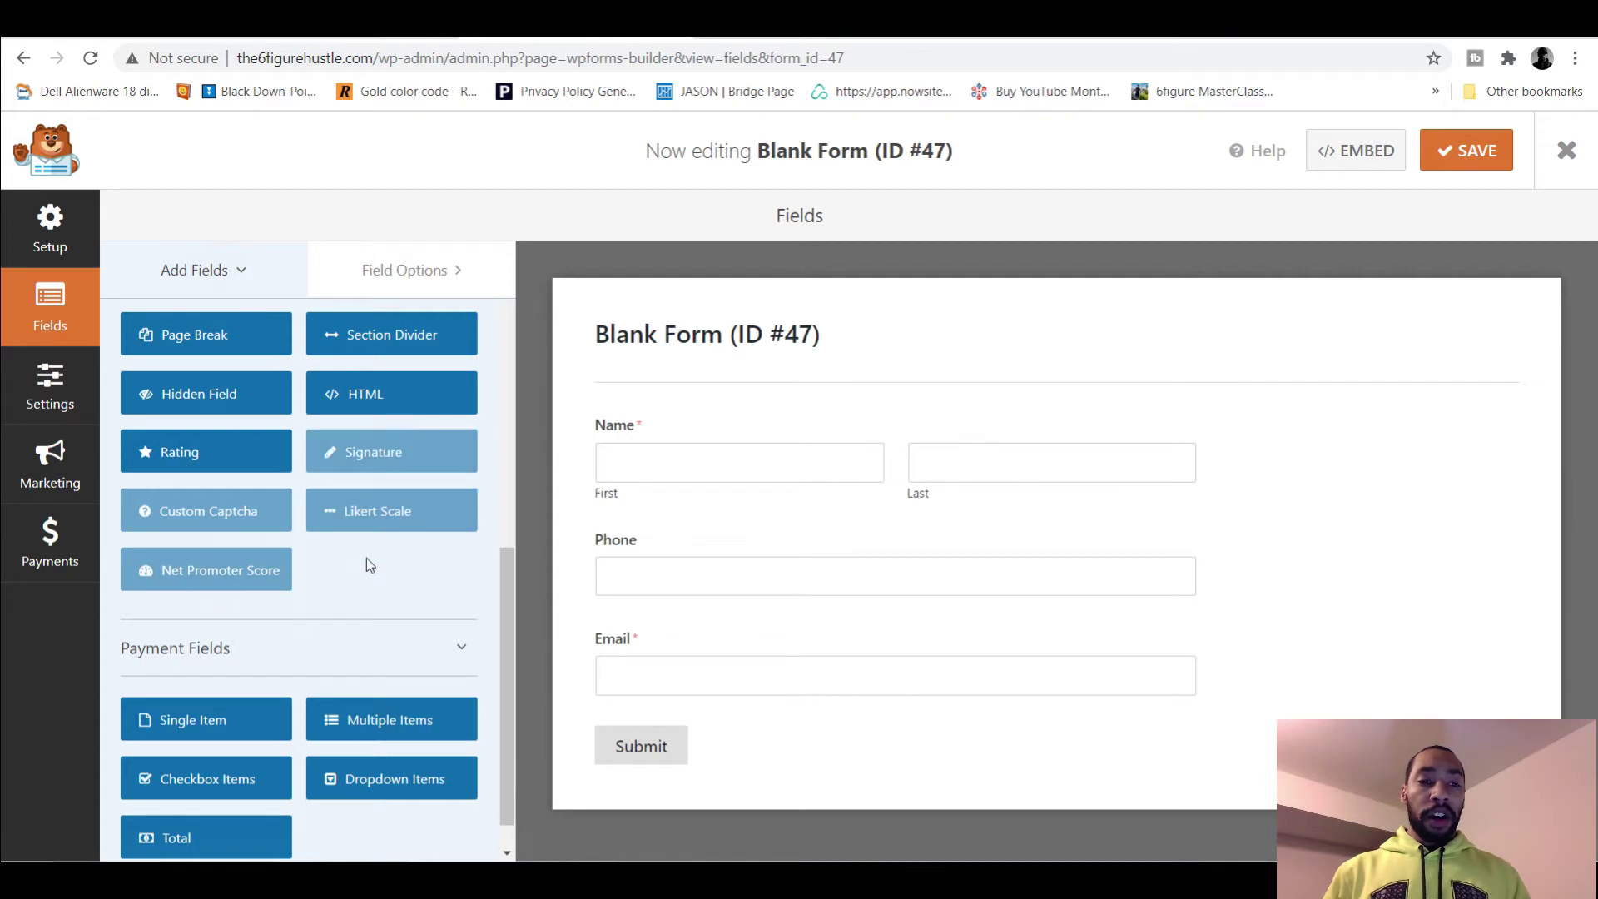
click(374, 470)
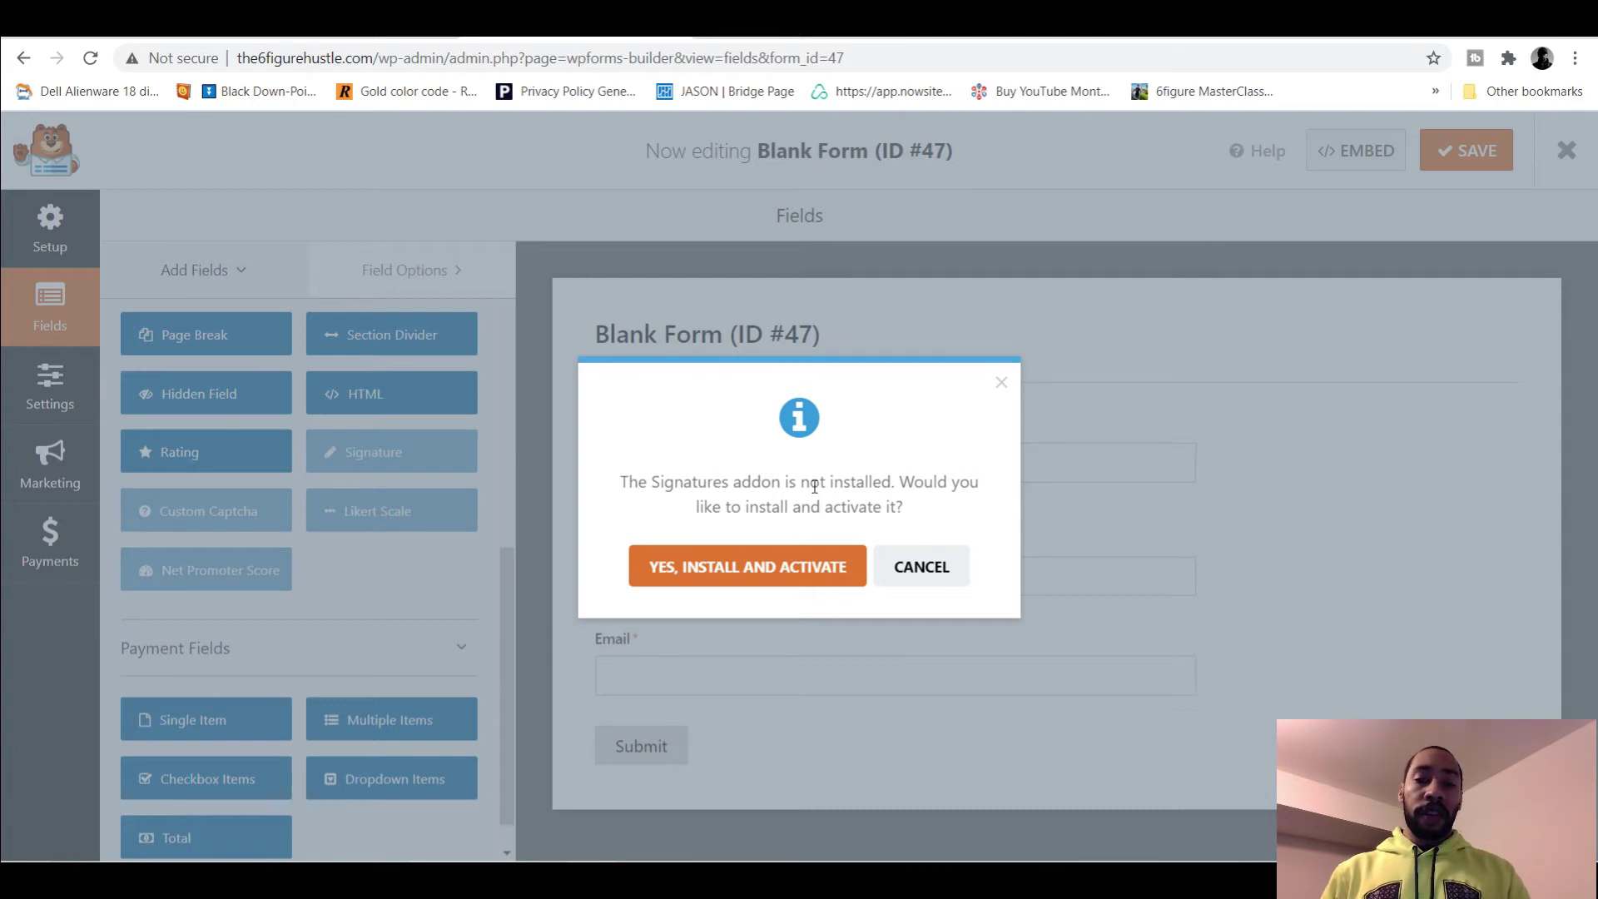
click(1000, 384)
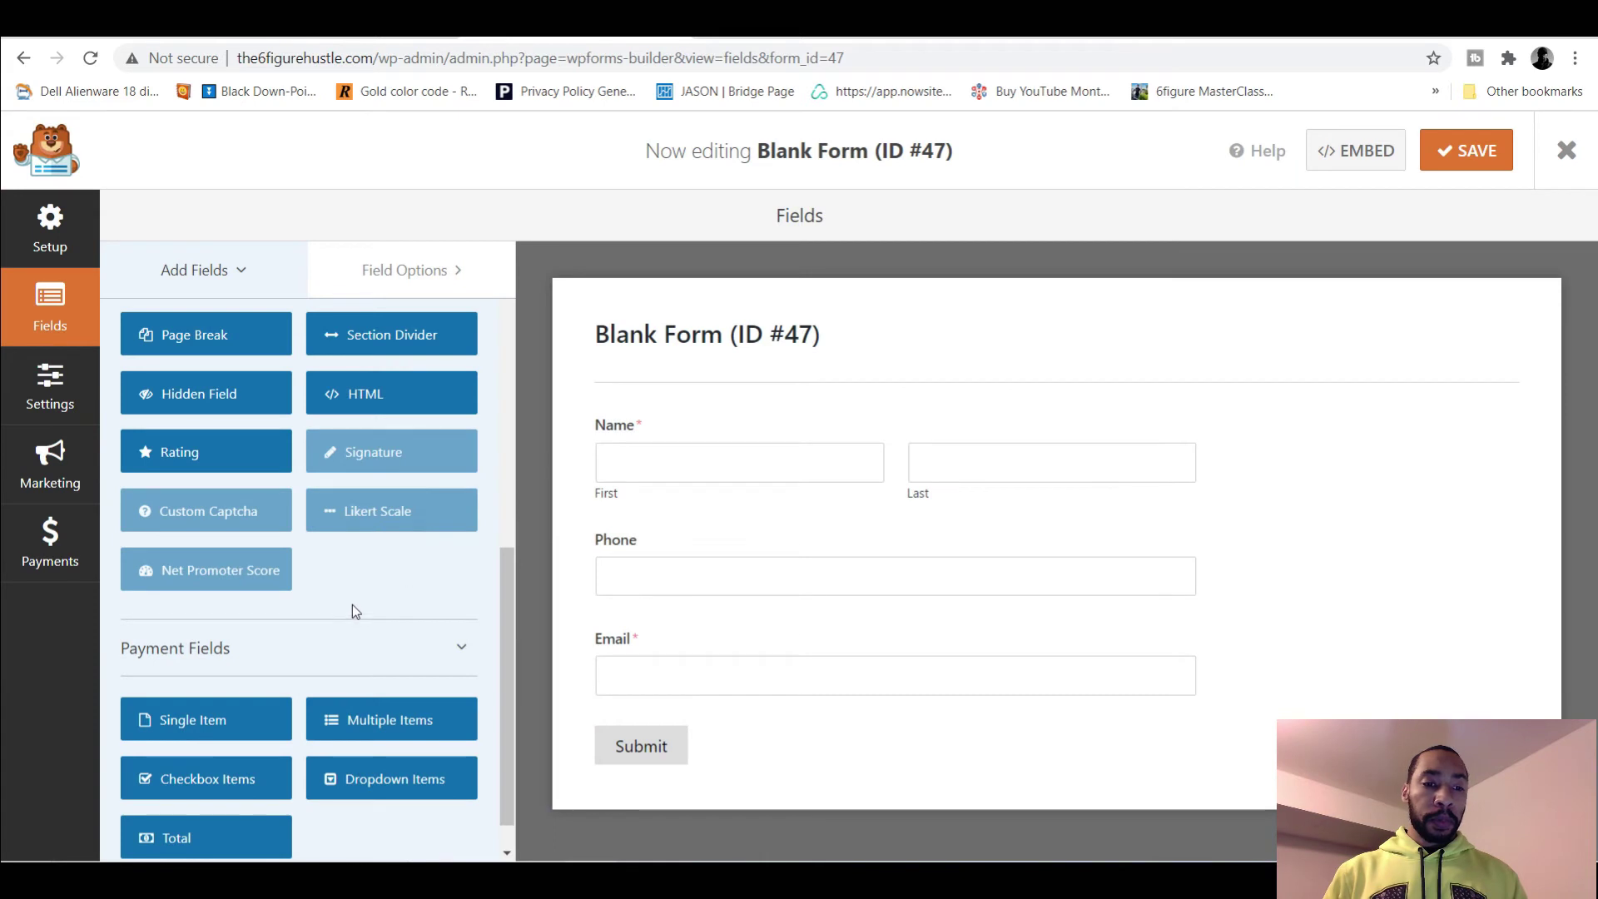
scroll(351, 606, down, 1)
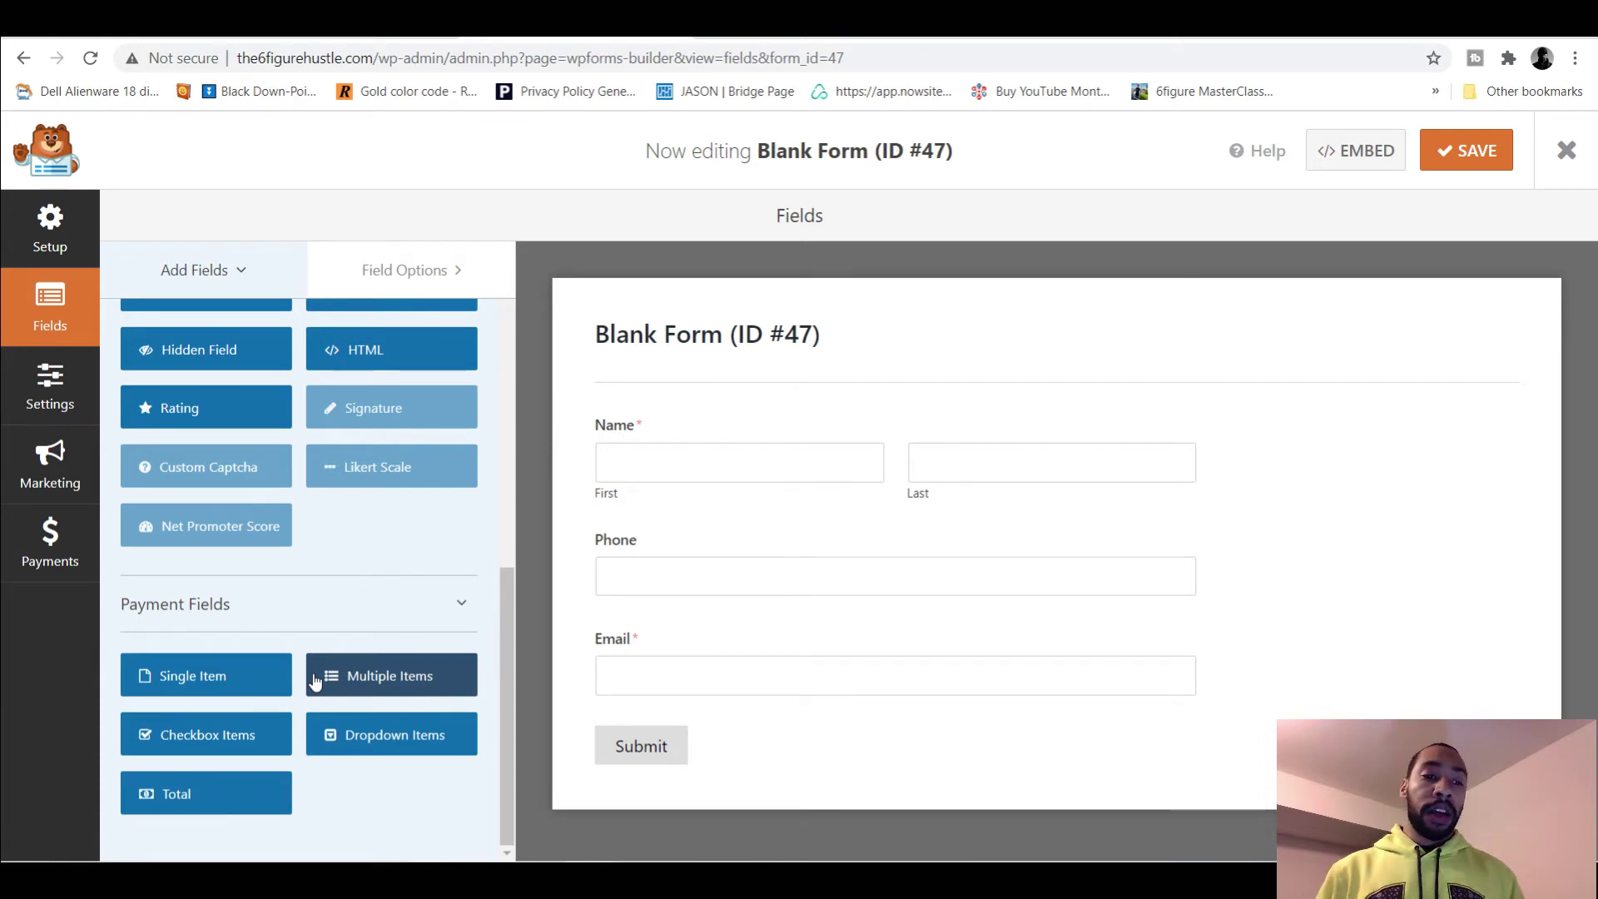
scroll(314, 681, up, 1)
scroll(315, 681, up, 7)
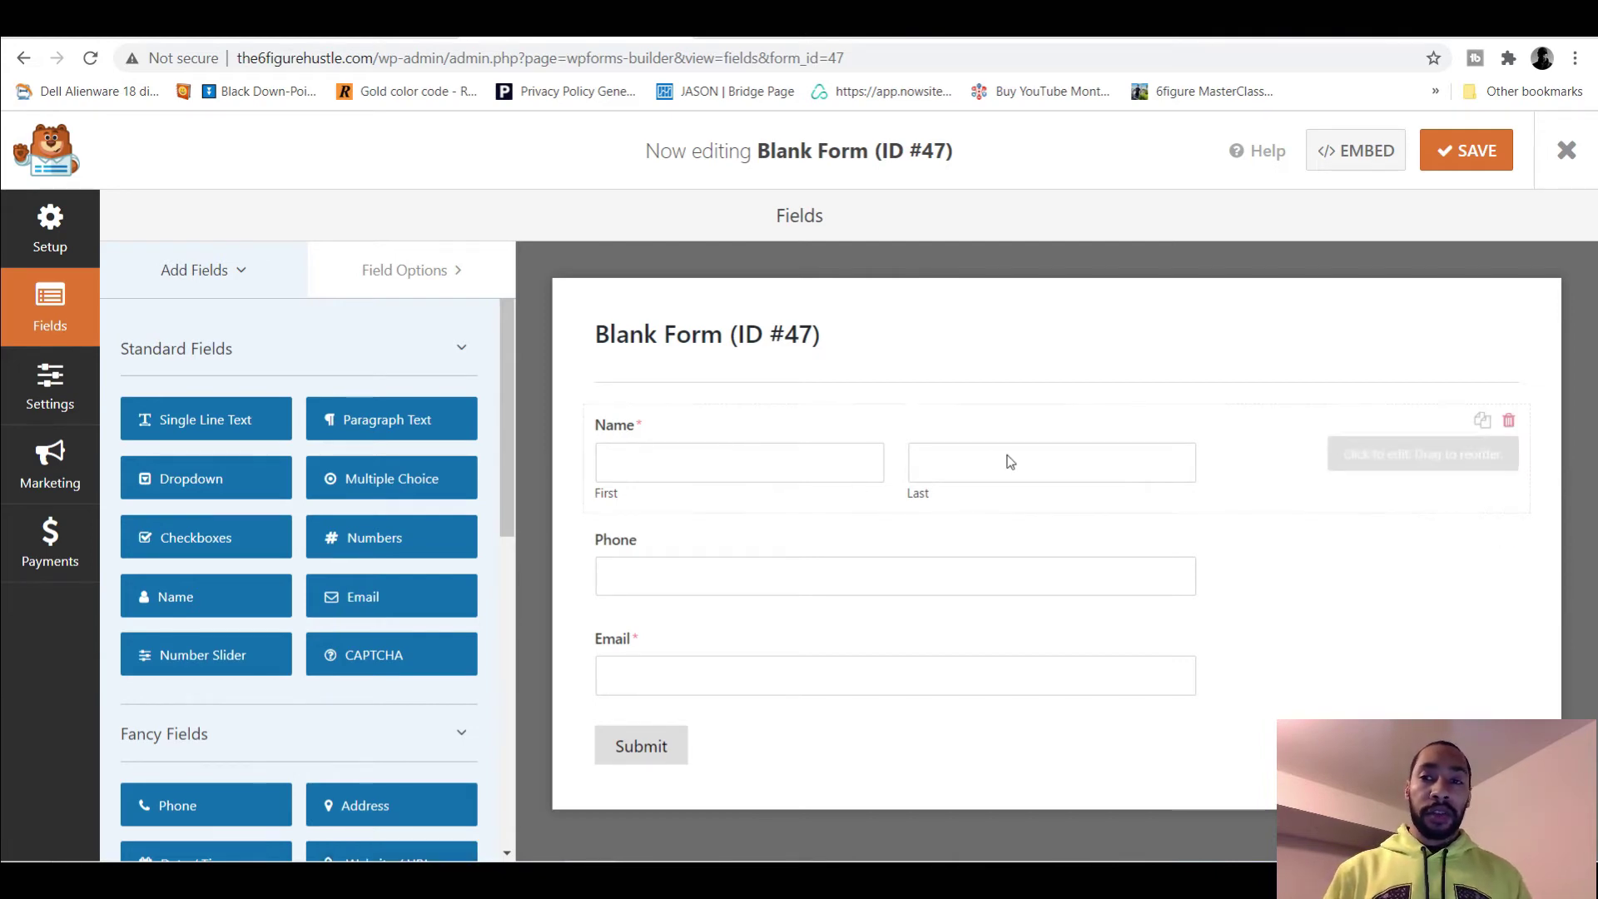
- Exit the form without saving and create another new form from the Blank Form template
click(1566, 150)
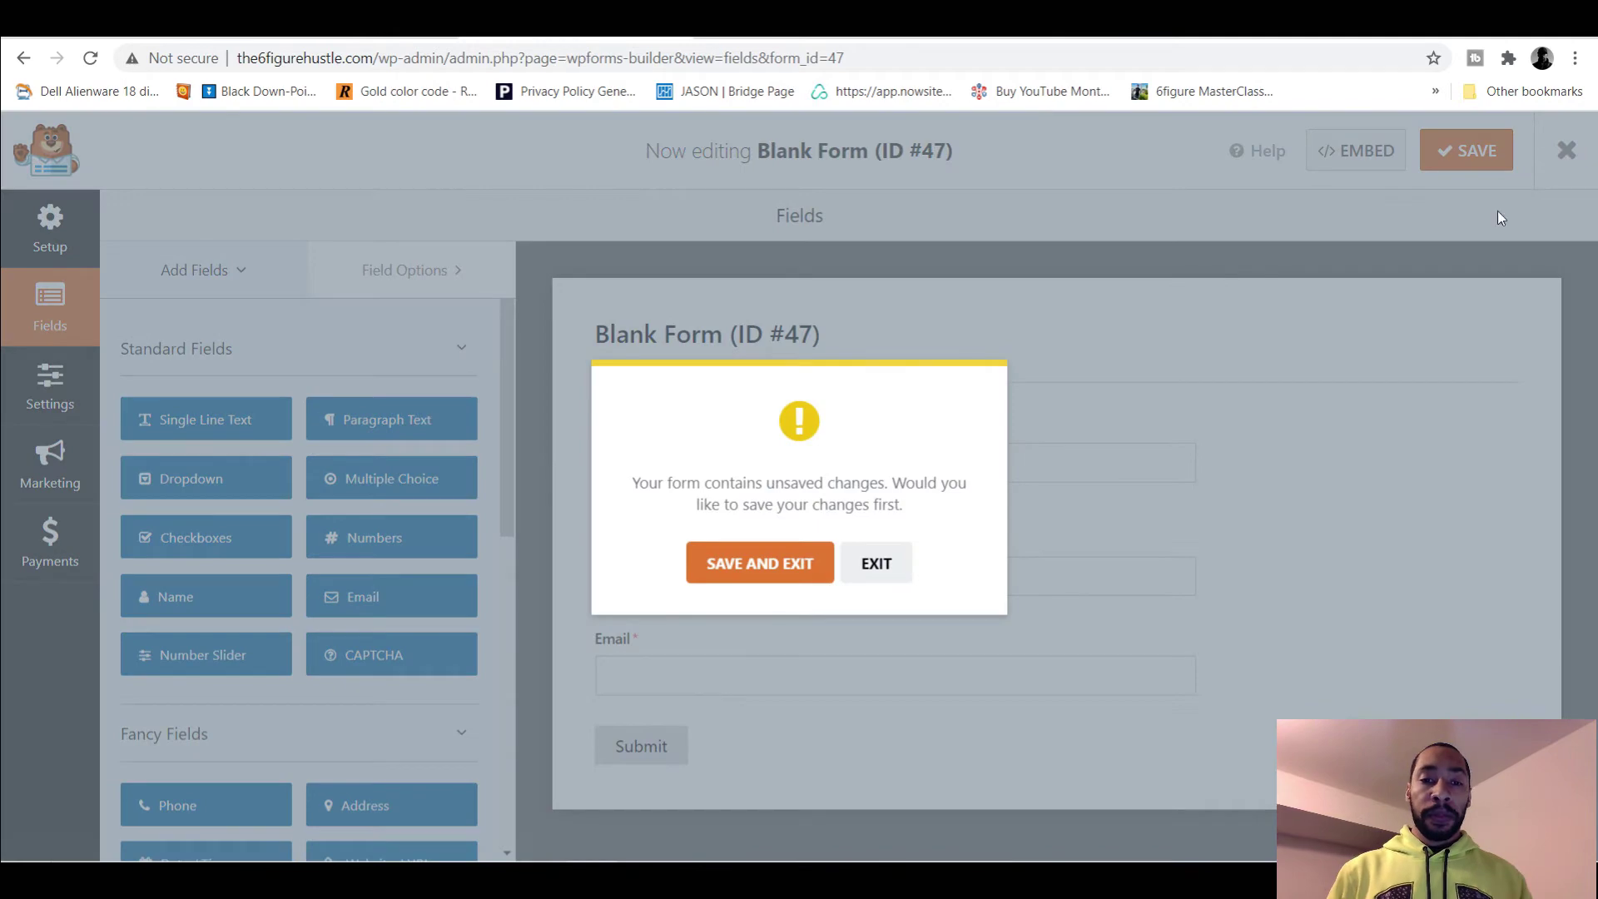
click(866, 564)
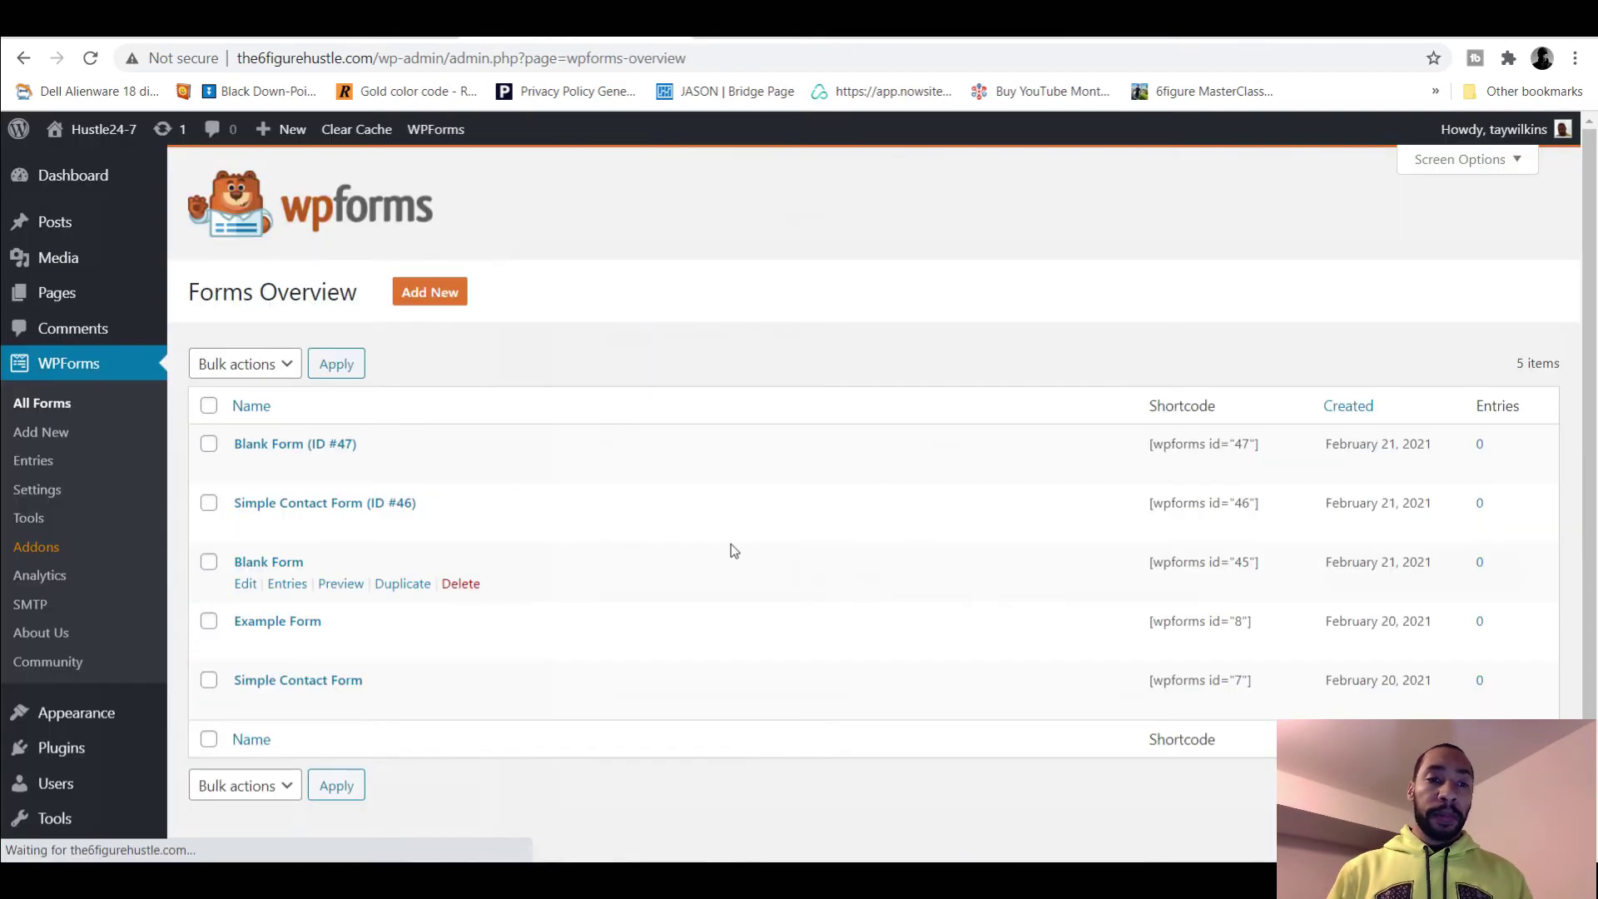
click(417, 293)
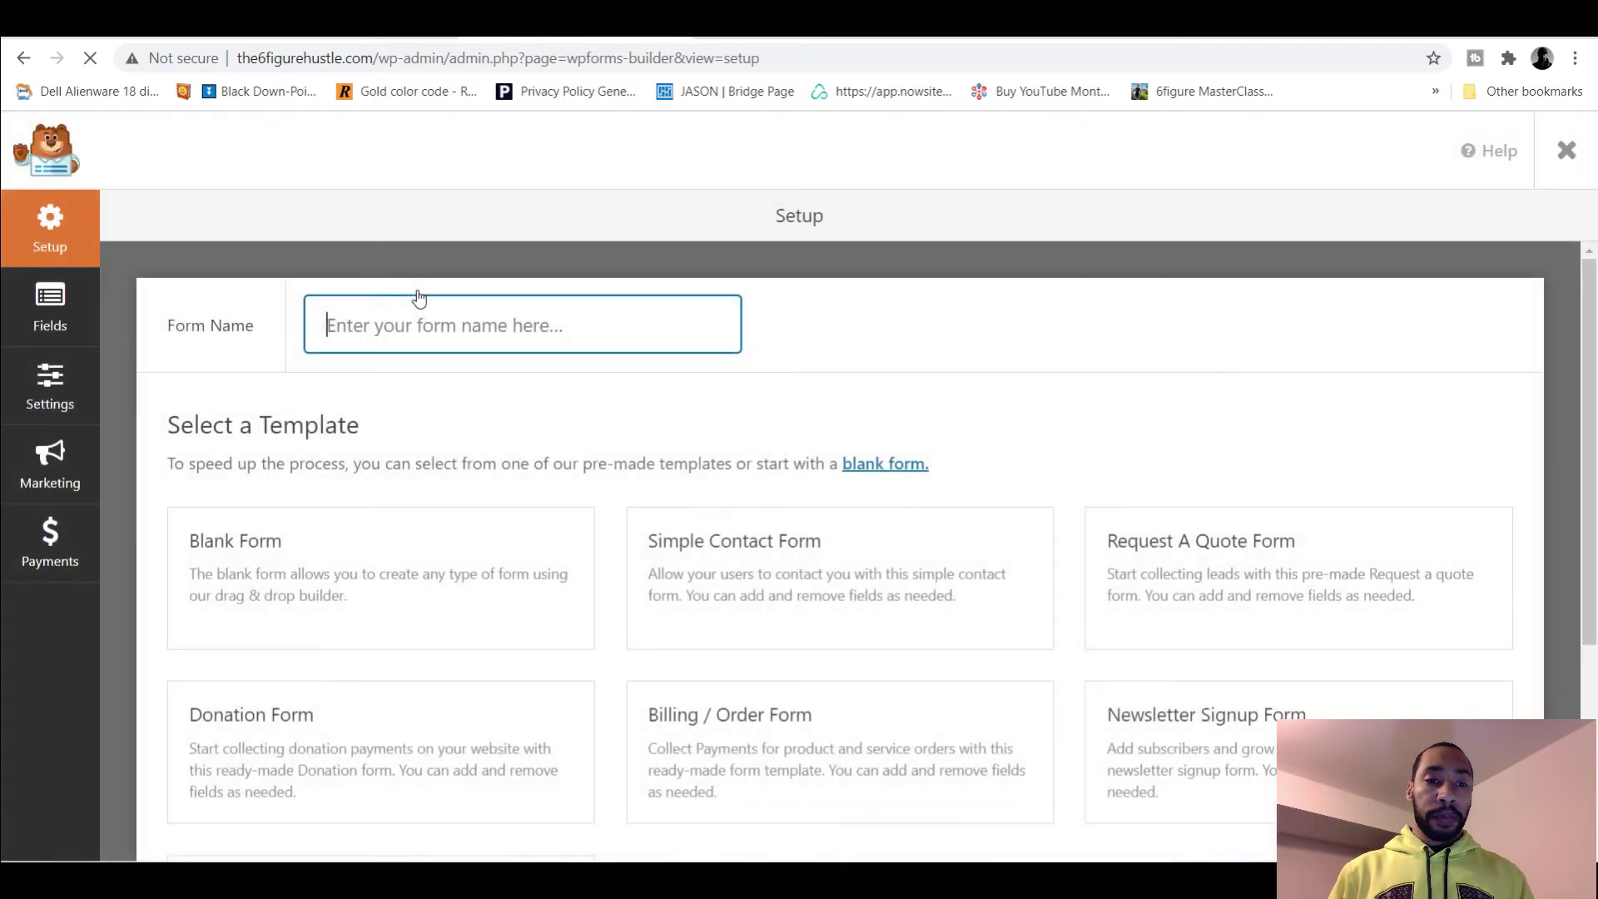
click(340, 583)
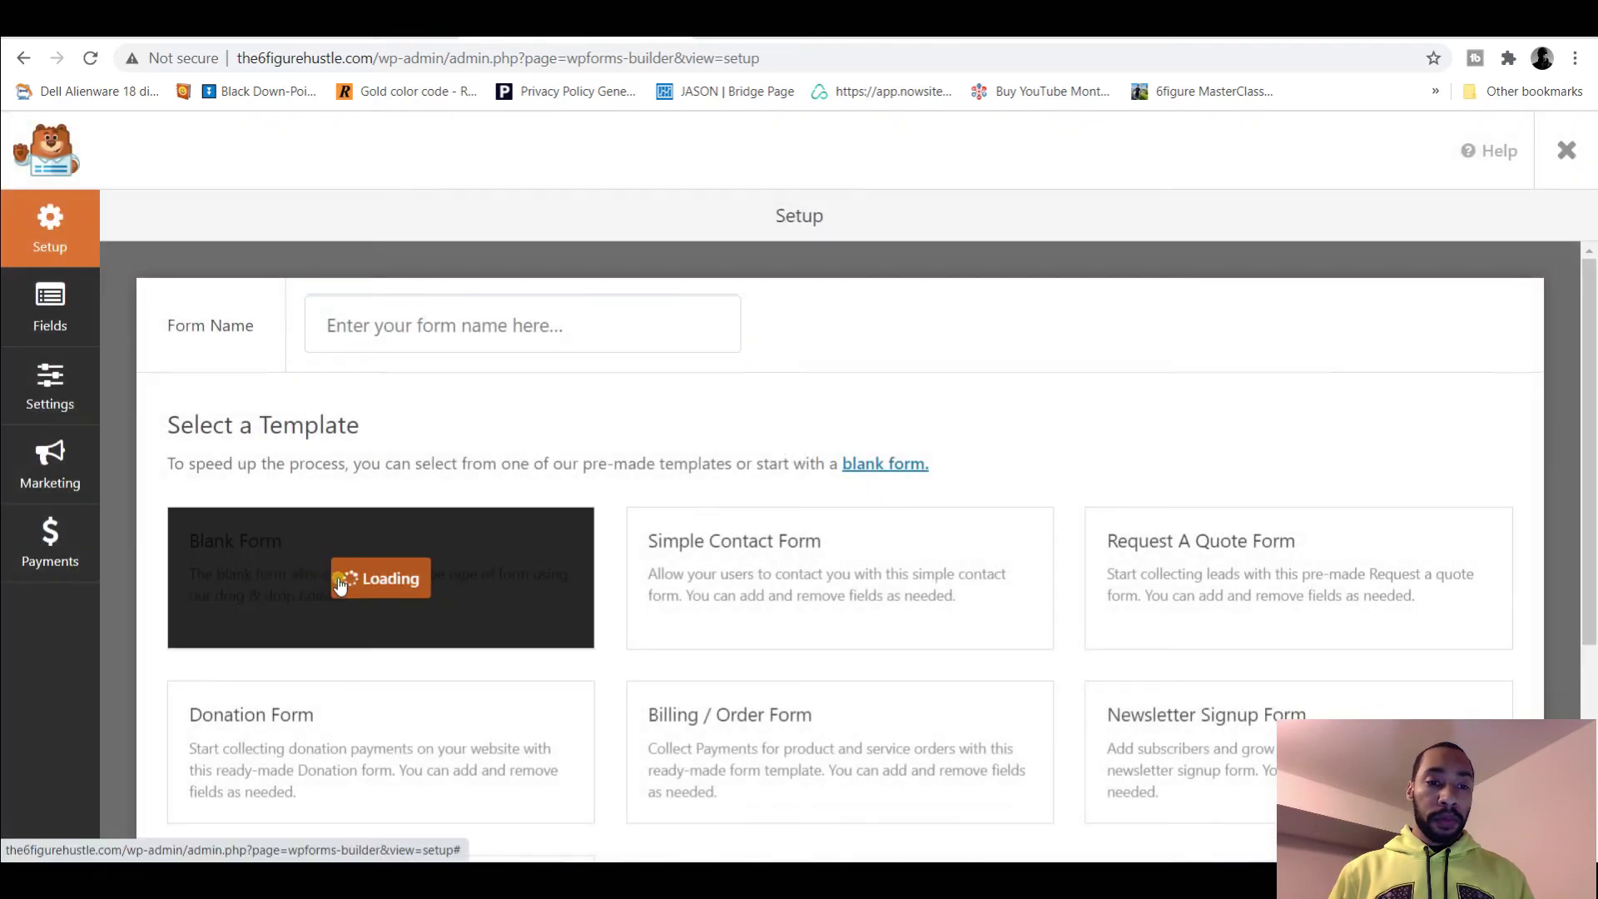
- Add Name, Single Line Text, Email, Phone and Multiple Choice fields to the blank form in that order
drag(213, 422, 742, 525)
drag(362, 596, 588, 542)
drag(213, 592, 658, 719)
scroll(267, 568, down, 3)
scroll(273, 587, down, 3)
scroll(325, 600, up, 3)
scroll(325, 601, up, 5)
drag(392, 467, 666, 732)
- Reduce the Multiple Choice field to two choices named "yes" and "no"
click(1188, 655)
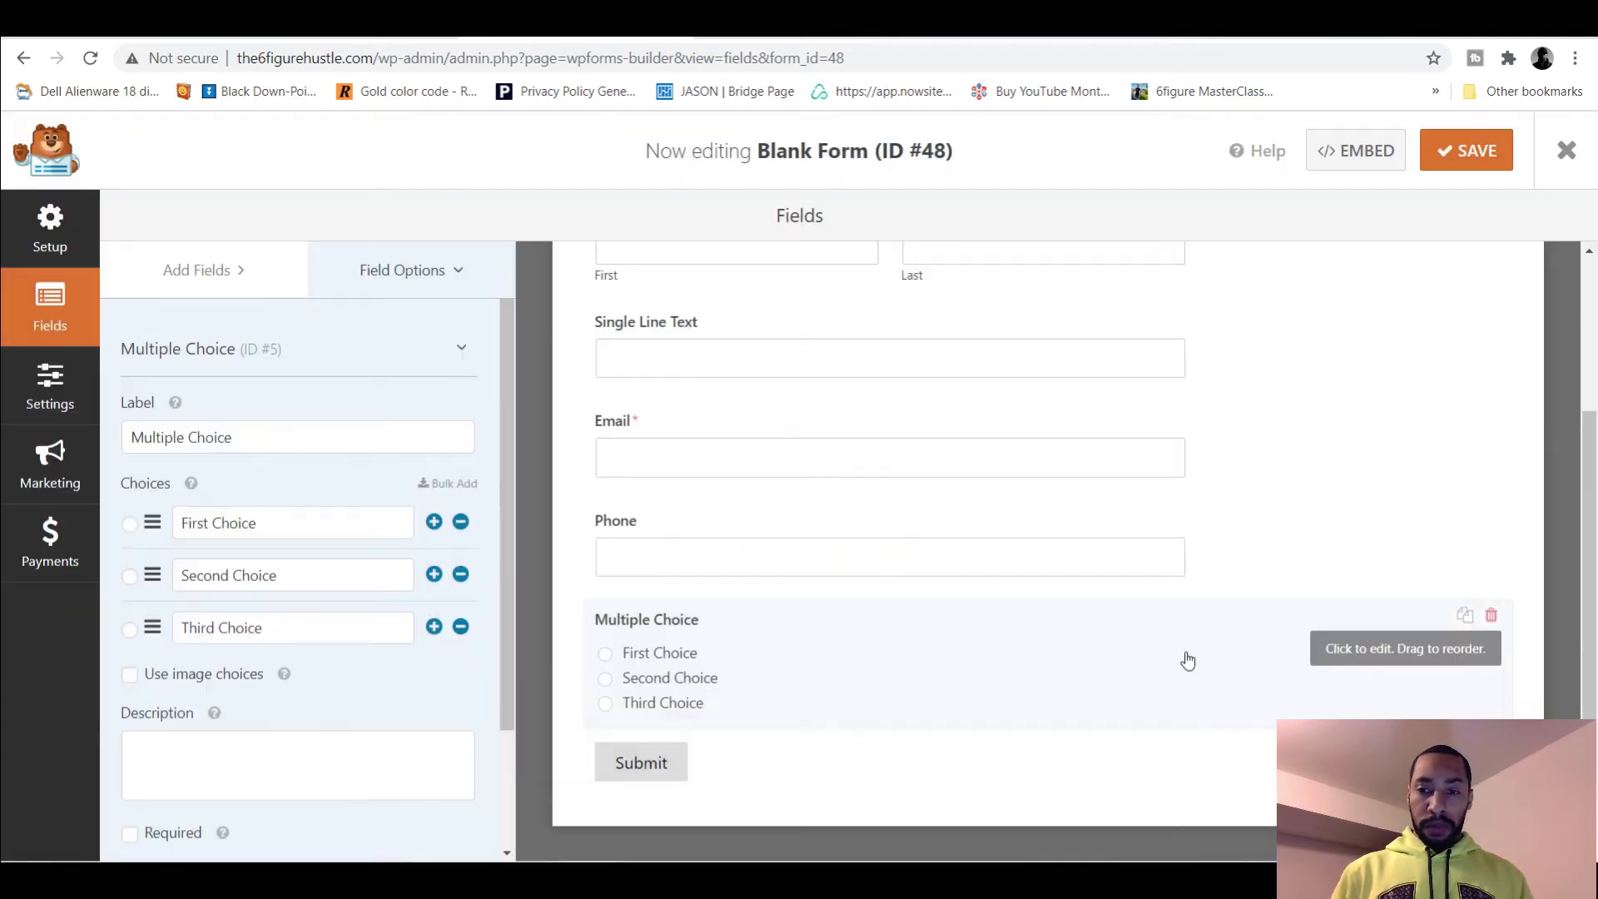
click(460, 626)
triple_click(268, 522)
text(yes)
triple_click(303, 574)
text(no)
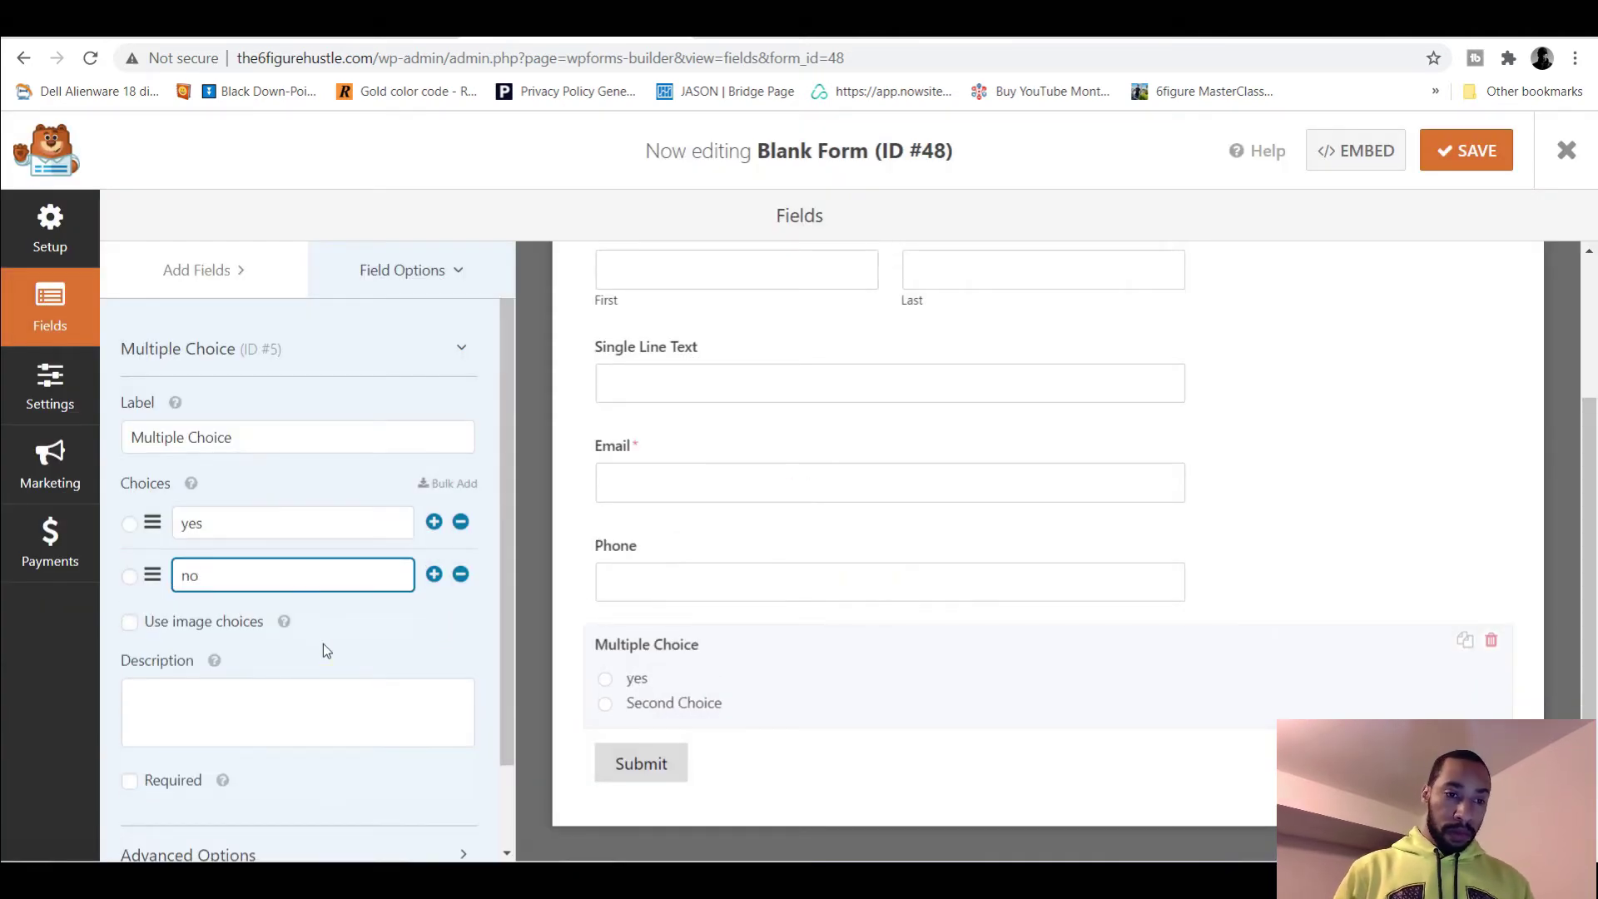
- Add two Single Line Text, two Paragraph Text, one Dropdown and a final Single Line Text field below the Multiple Choice field
click(204, 271)
drag(207, 419, 701, 819)
scroll(701, 819, down, 3)
drag(379, 421, 646, 772)
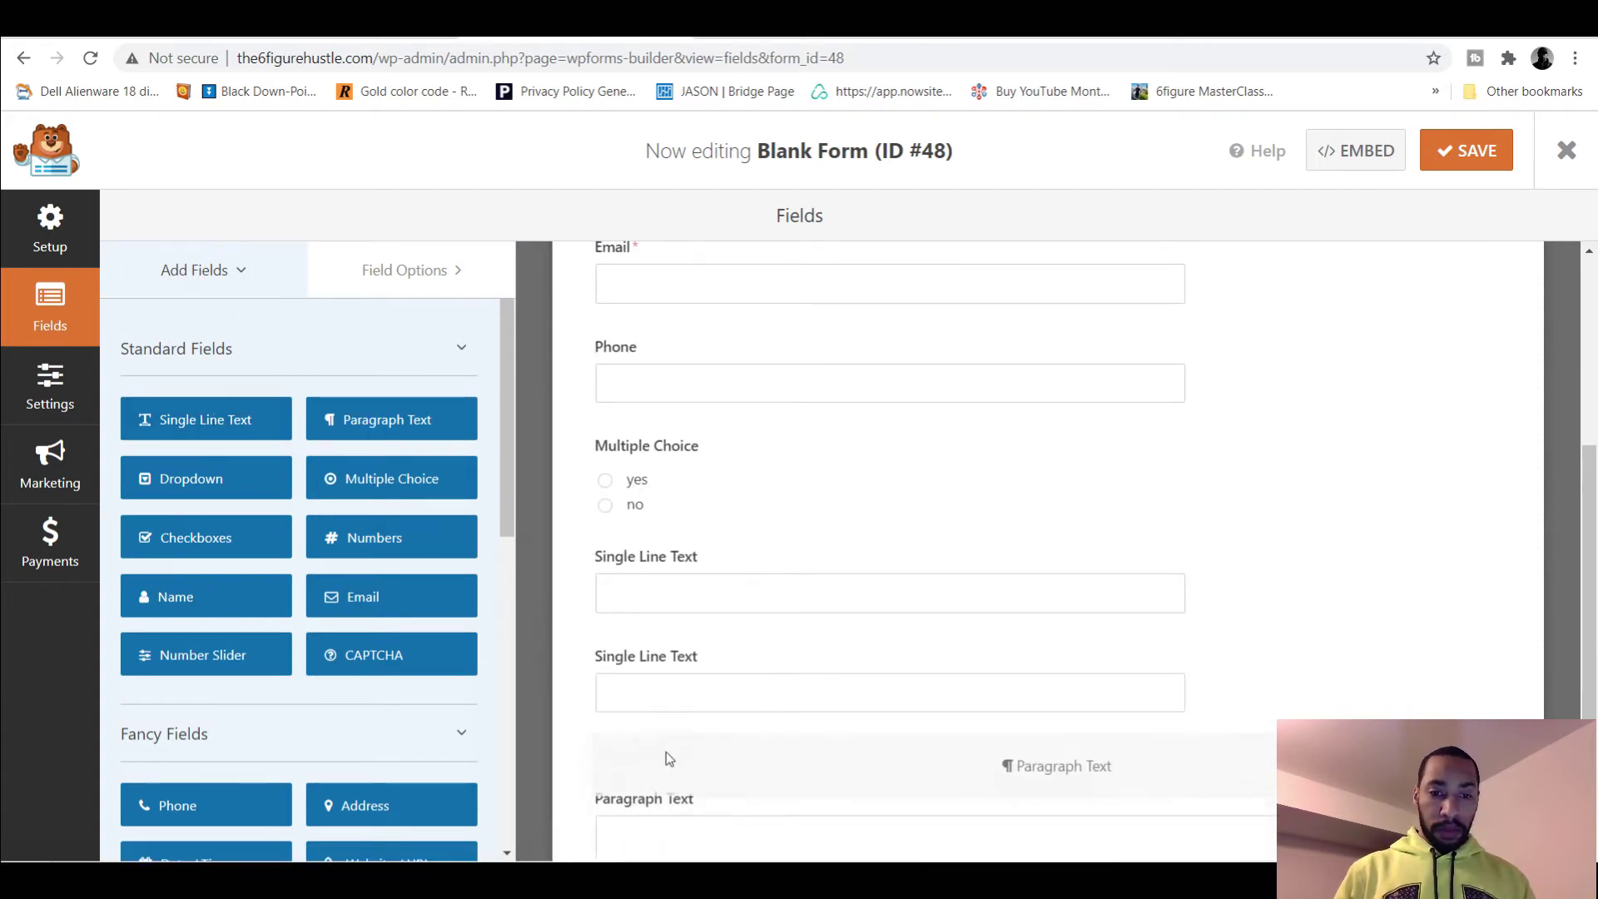
drag(207, 480, 699, 756)
drag(200, 418, 691, 761)
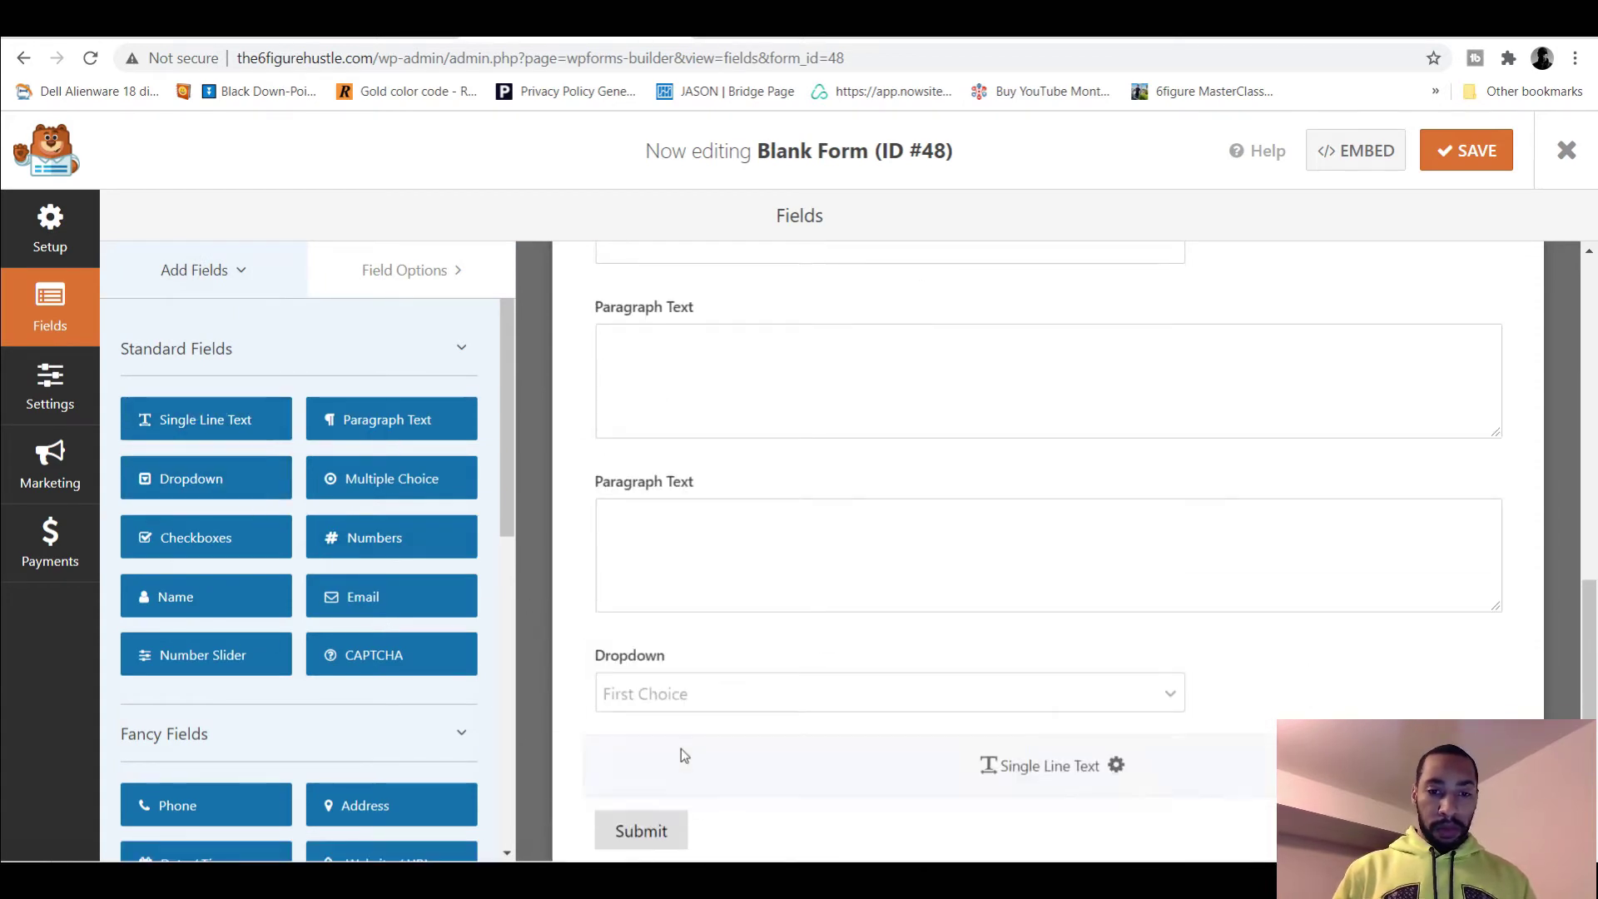
- Delete the Single Line Text field between the Name and Email fields
scroll(681, 748, up, 8)
click(658, 480)
triple_click(290, 436)
click(1491, 468)
- Label the first field below Multiple Choice "If you chose yes, what is the name of your online business or website?"
click(748, 552)
drag(205, 419, 475, 599)
triple_click(303, 437)
text(If you chose yes, what is the name o)
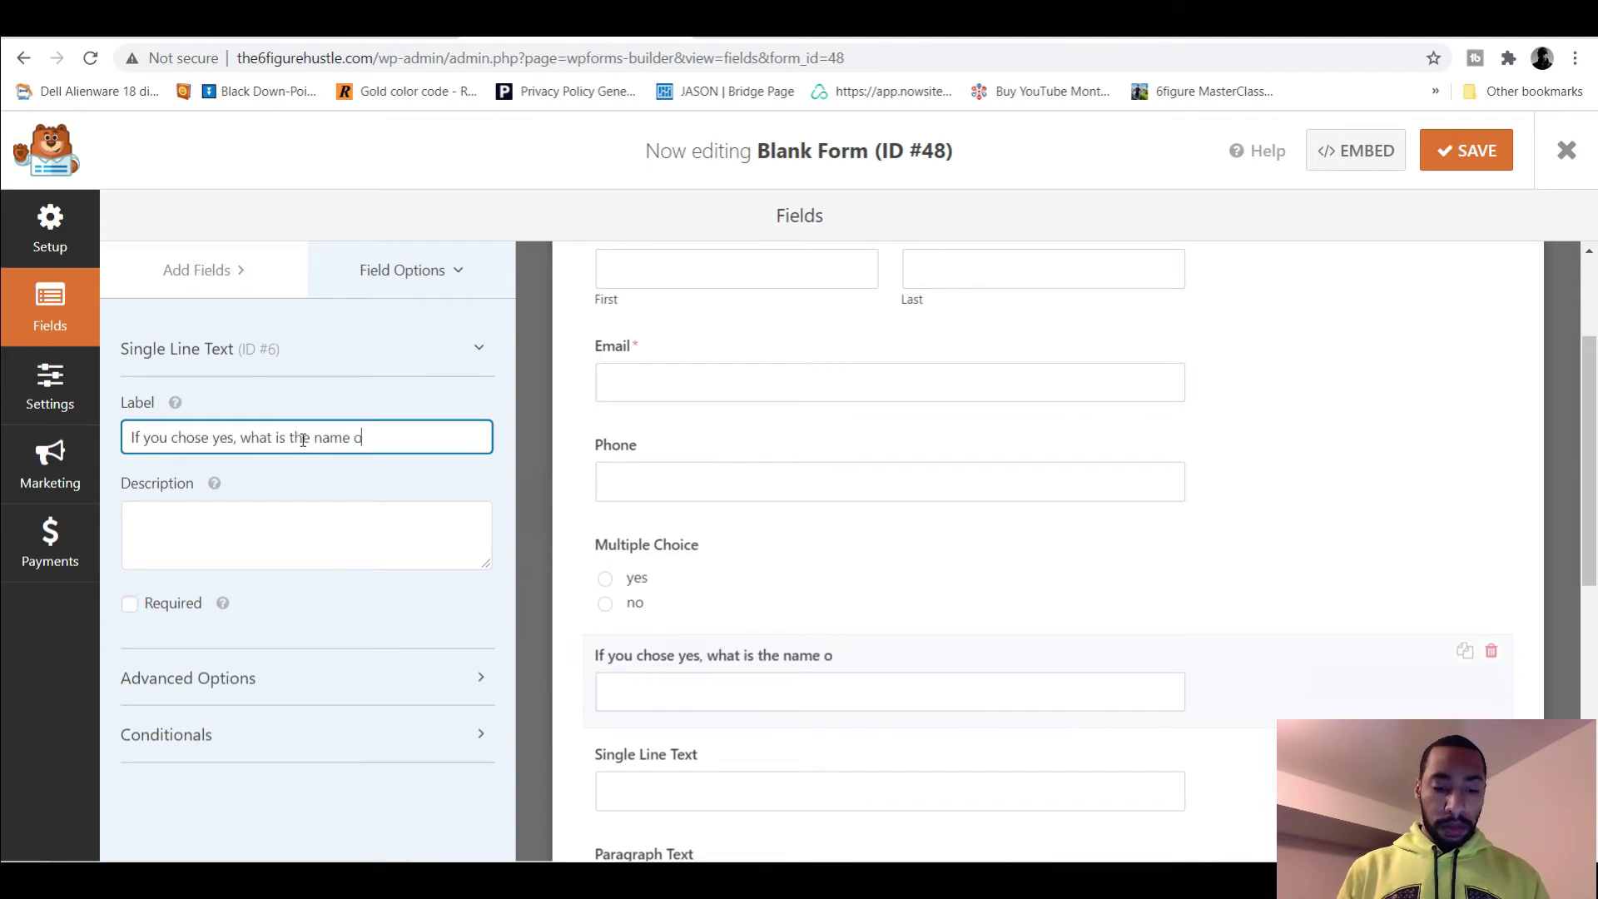
text(f your online business or website?)
- Label the next Single Line Text field "If you chose yes what tools" and remove the comma from the preceding question's label
click(665, 756)
triple_click(258, 434)
text(If you chose yes, )
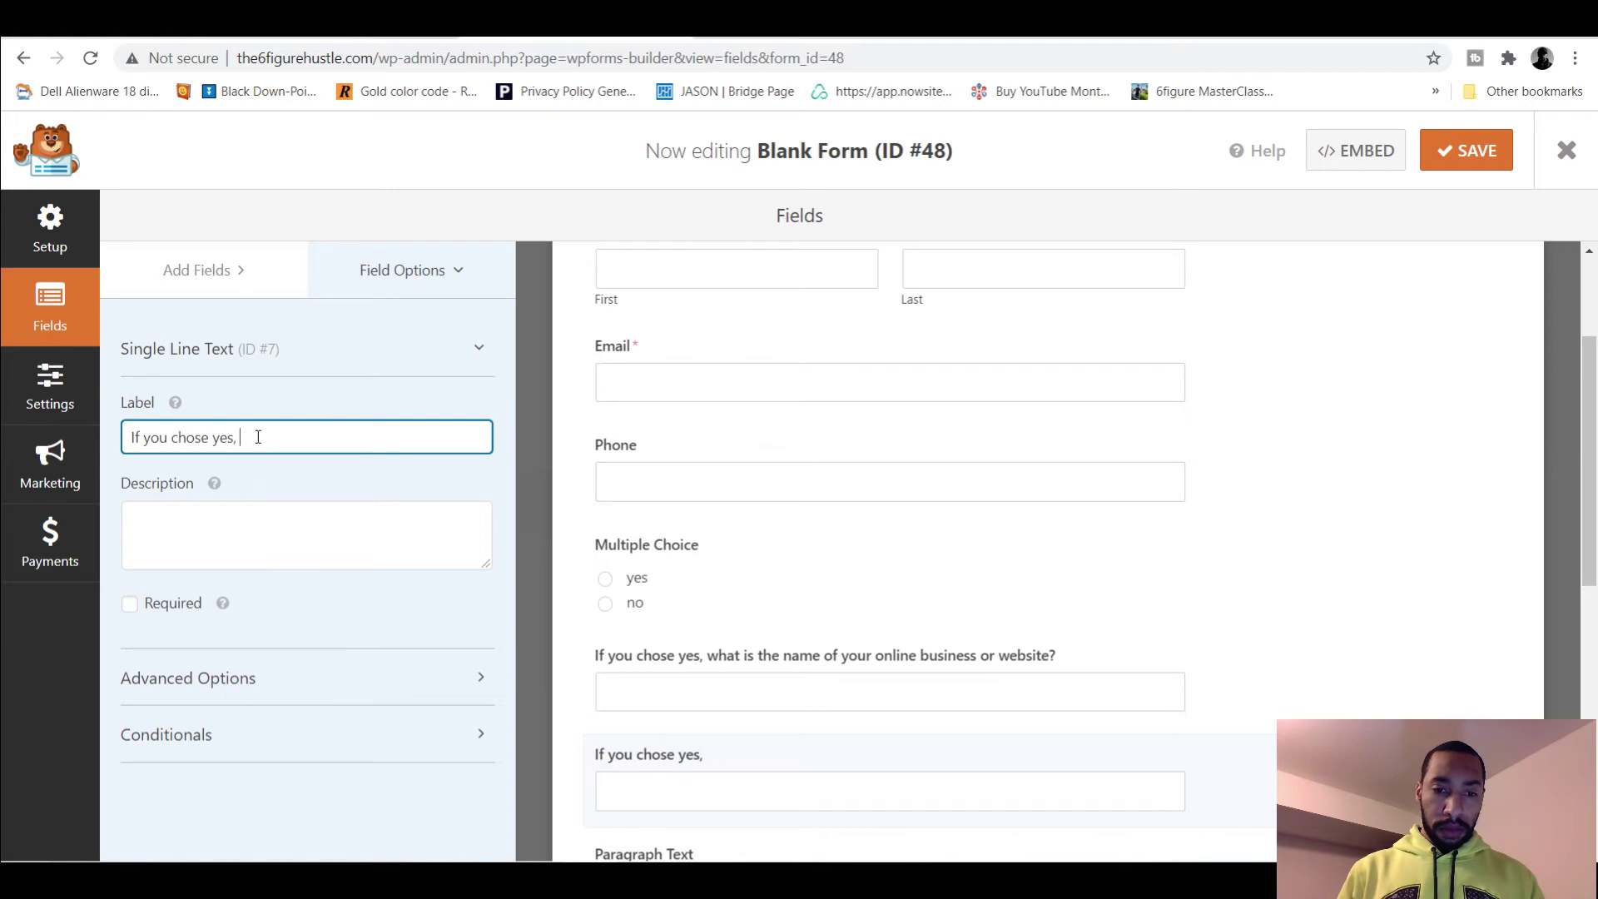
text(what tools)
click(237, 440)
key(BackSpace)
click(703, 666)
key(BackSpace)
- Extend the tools question's label to "If you chose yes what tools or software sre you using for your online business"
click(652, 745)
click(355, 440)
text(are you using for your)
key(BackSpace)
key(BackSpace)
key(BackSpace)
key(BackSpace)
key(BackSpace)
key(BackSpace)
key(BackSpace)
key(BackSpace)
key(BackSpace)
key(BackSpace)
key(BackSpace)
key(BackSpace)
key(BackSpace)
key(BackSpace)
key(BackSpace)
key(BackSpace)
key(BackSpace)
key(BackSpace)
key(BackSpace)
key(BackSpace)
key(BackSpace)
key(BackSpace)
text(or software sre you using for your online business)
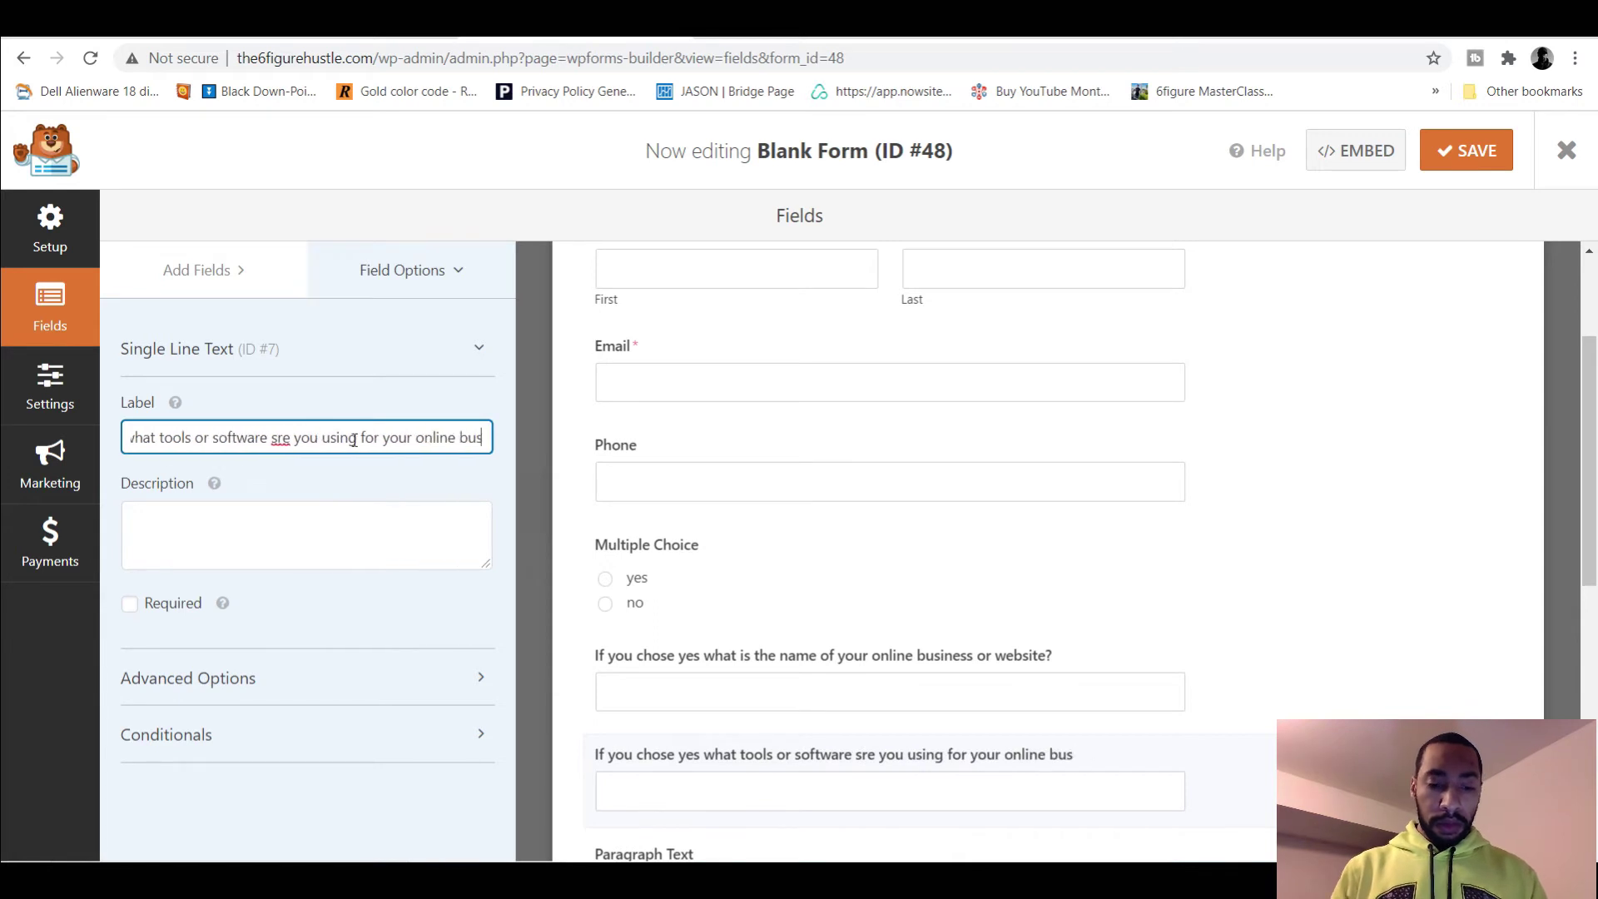
- Label the first Paragraph Text field "If you chose yes where do you plan on taking your business in the next 5 years?"
scroll(799, 560, down, 4)
click(702, 499)
triple_click(367, 434)
text(wher)
key(BackSpace)
key(BackSpace)
key(BackSpace)
key(BackSpace)
text(If you chose yes where do you plan on )
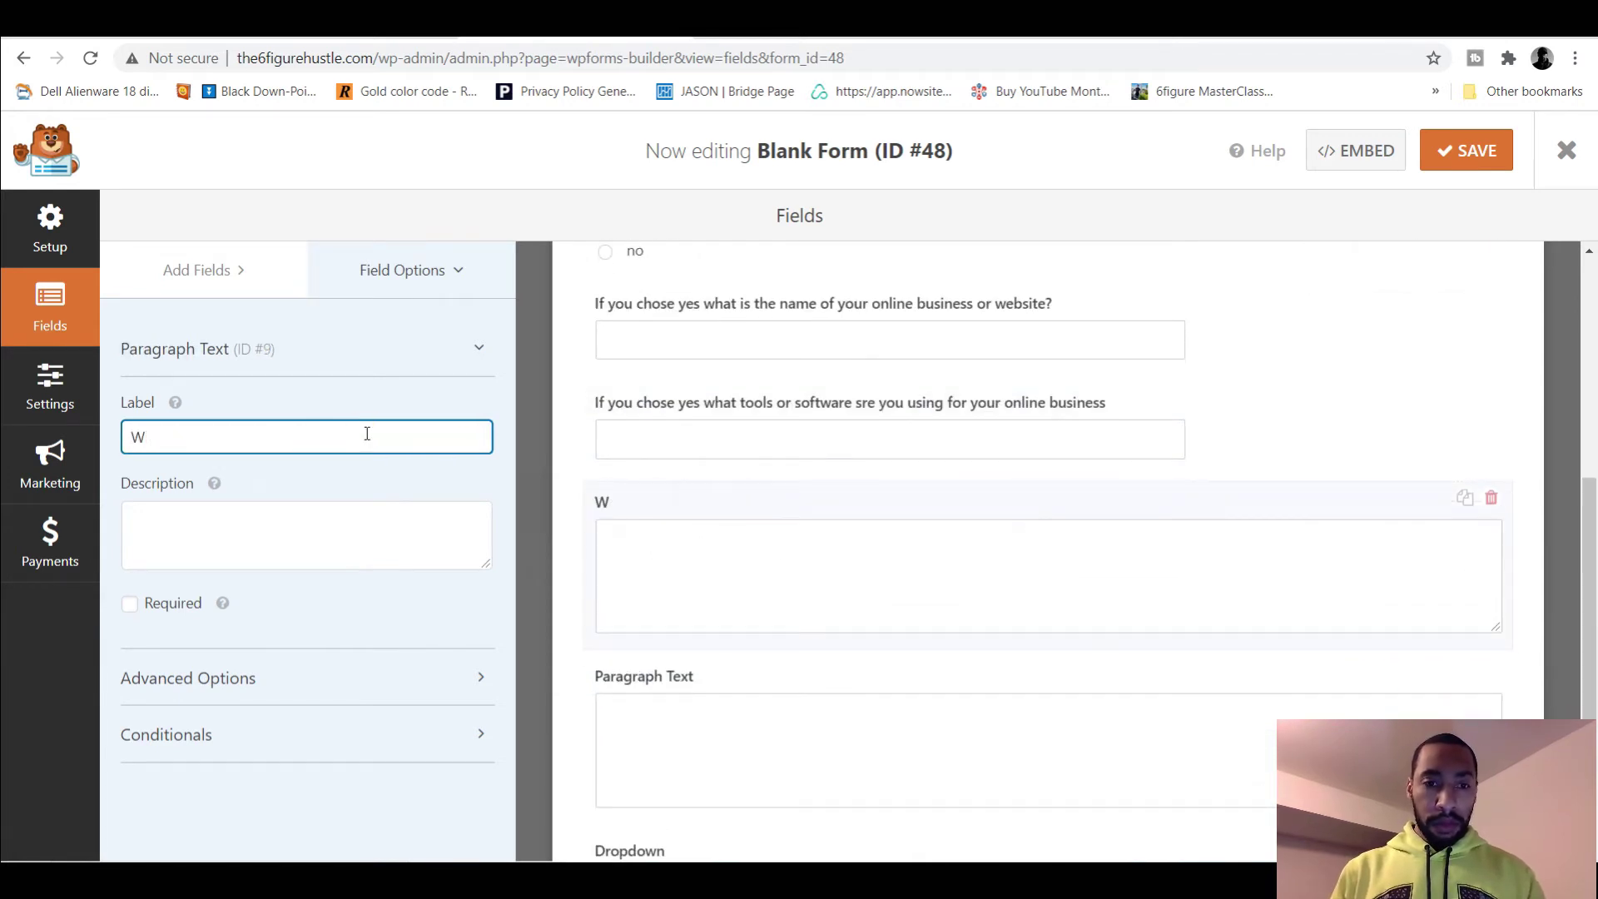
text(taking your business in the next 5 years?)
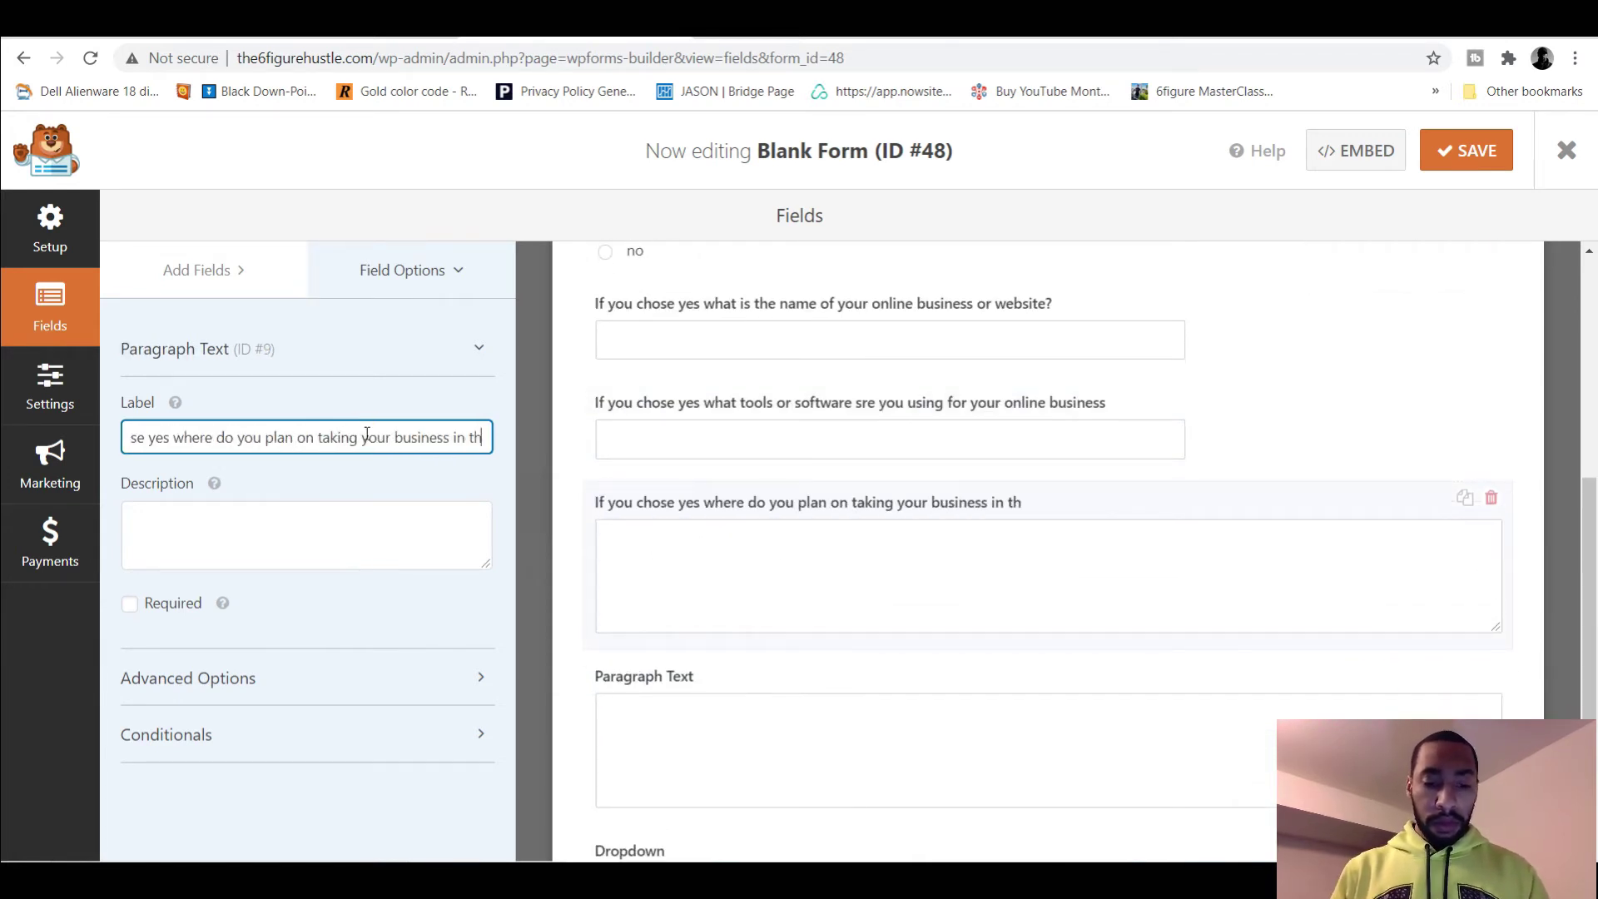
- Add a question mark to the tools question and label the remaining Paragraph Text field "If you chose no what made you decide to start an online business?"
click(799, 416)
text(?)
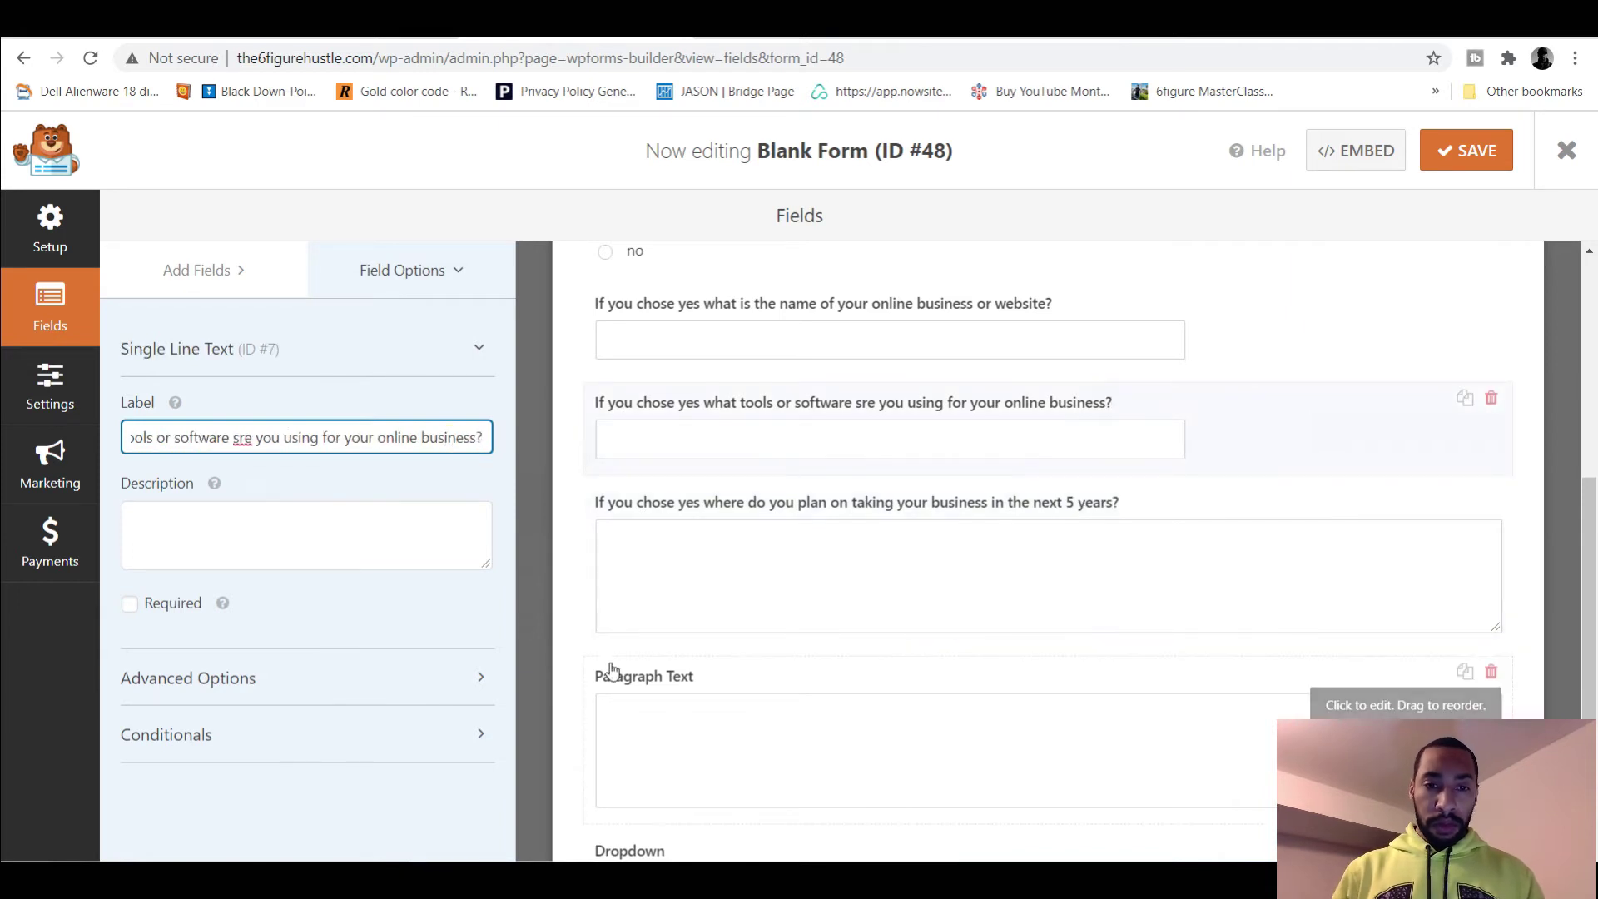
click(658, 681)
triple_click(359, 434)
text(If you chose no)
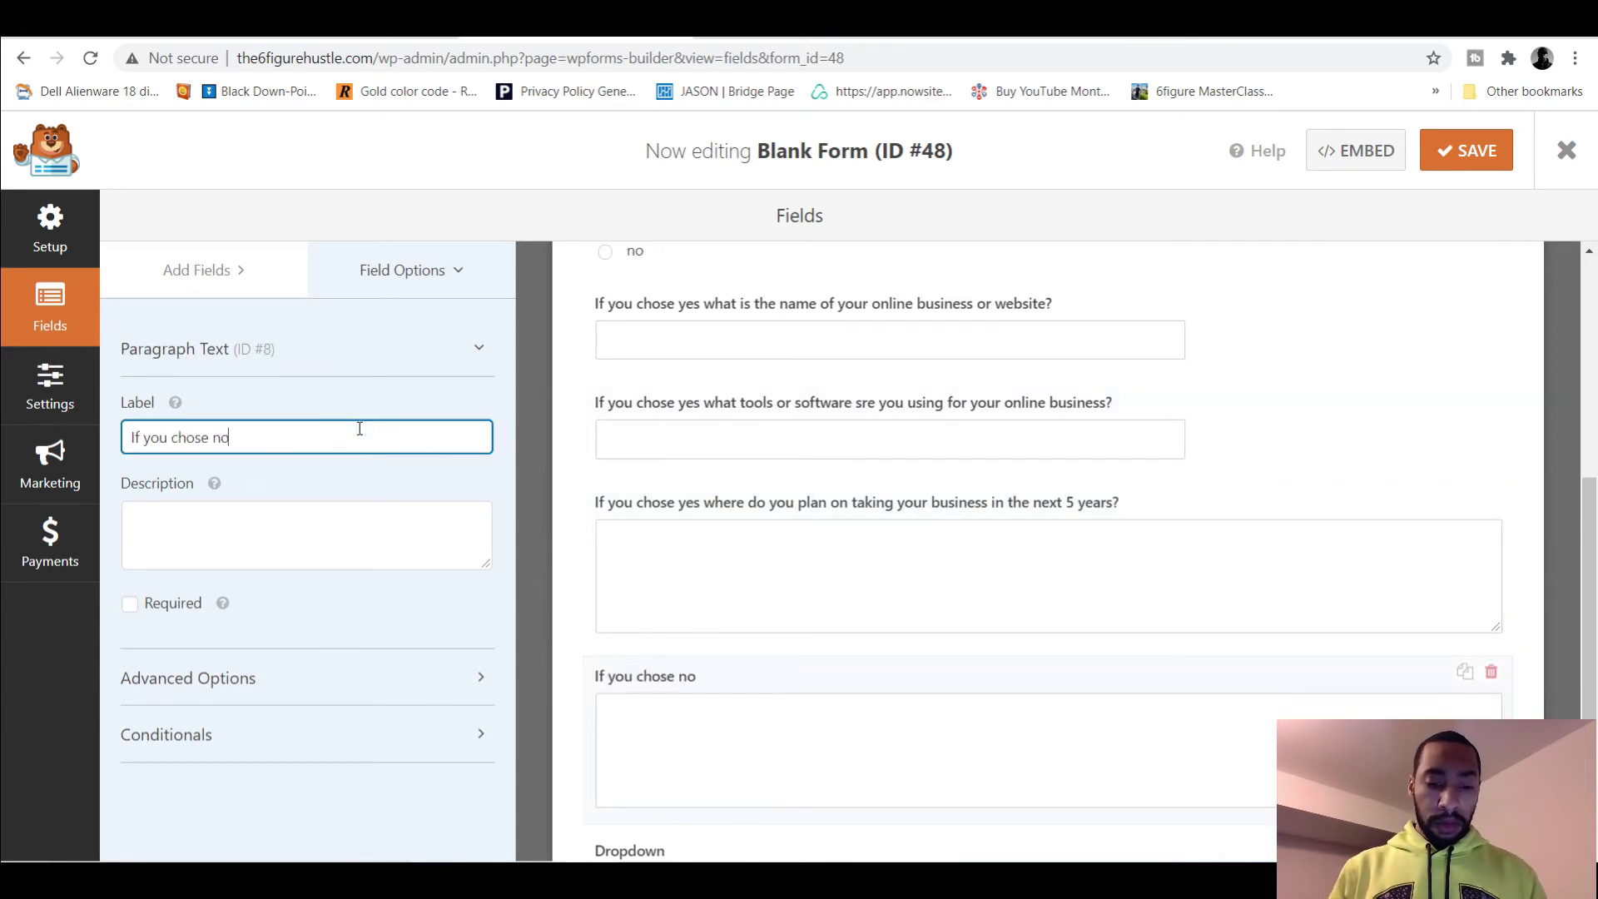
text( what made you decide to start an online business?)
- Label the Dropdown "What type of income are you looking for?" with only the choices "Full-Time Income" and "Part-Time Income"
scroll(652, 563, down, 4)
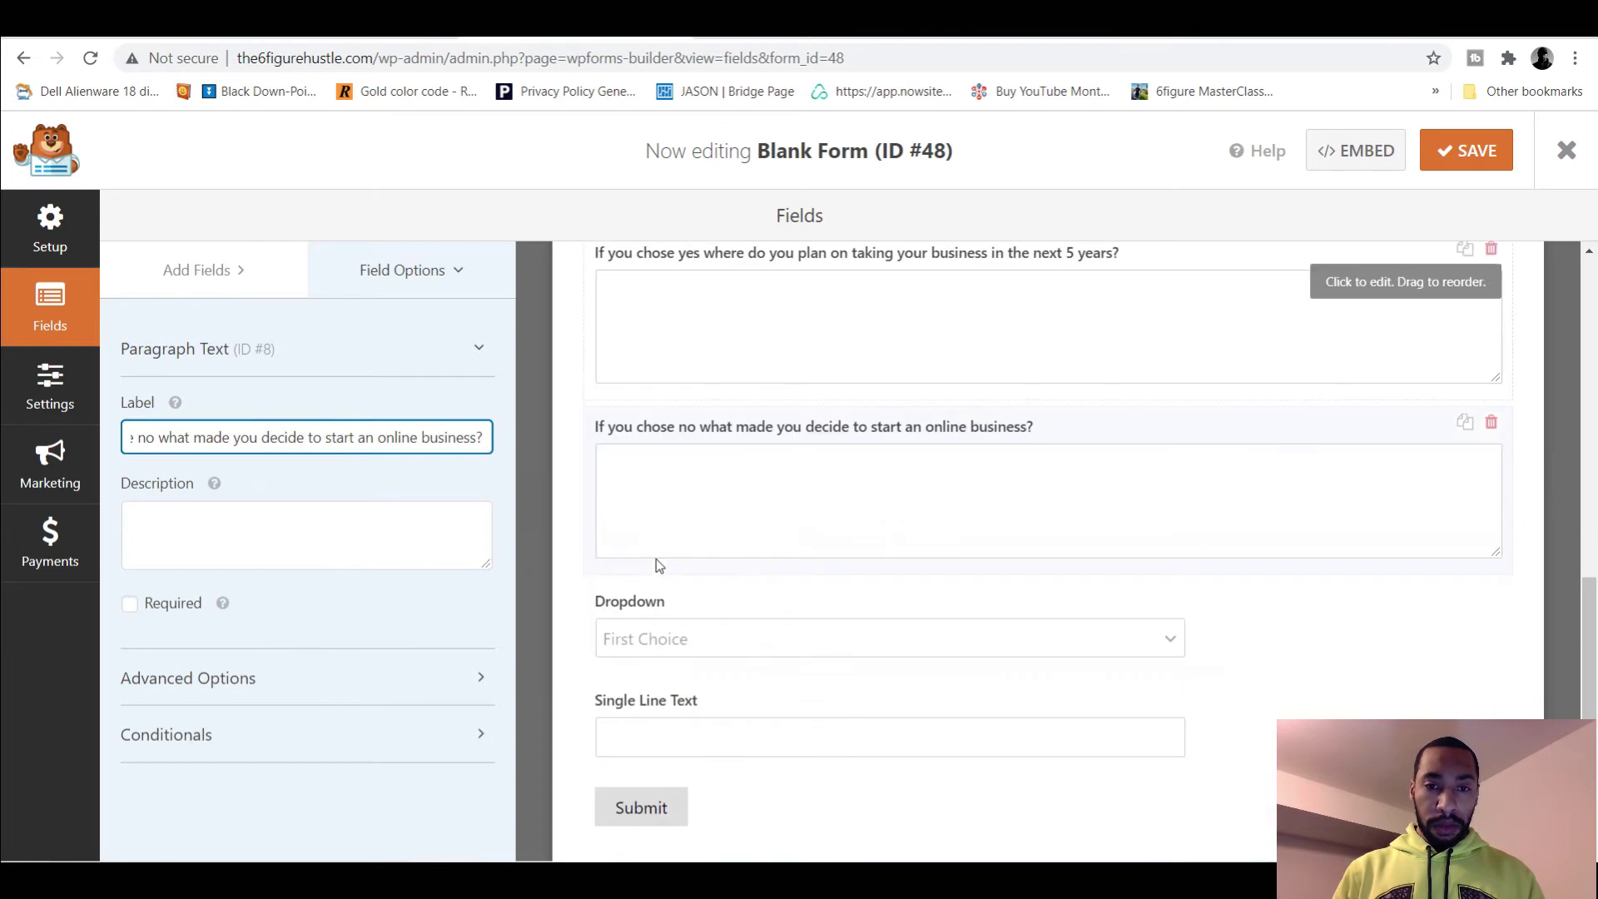
click(724, 596)
click(460, 627)
triple_click(313, 439)
text(What type of income are you looking for?)
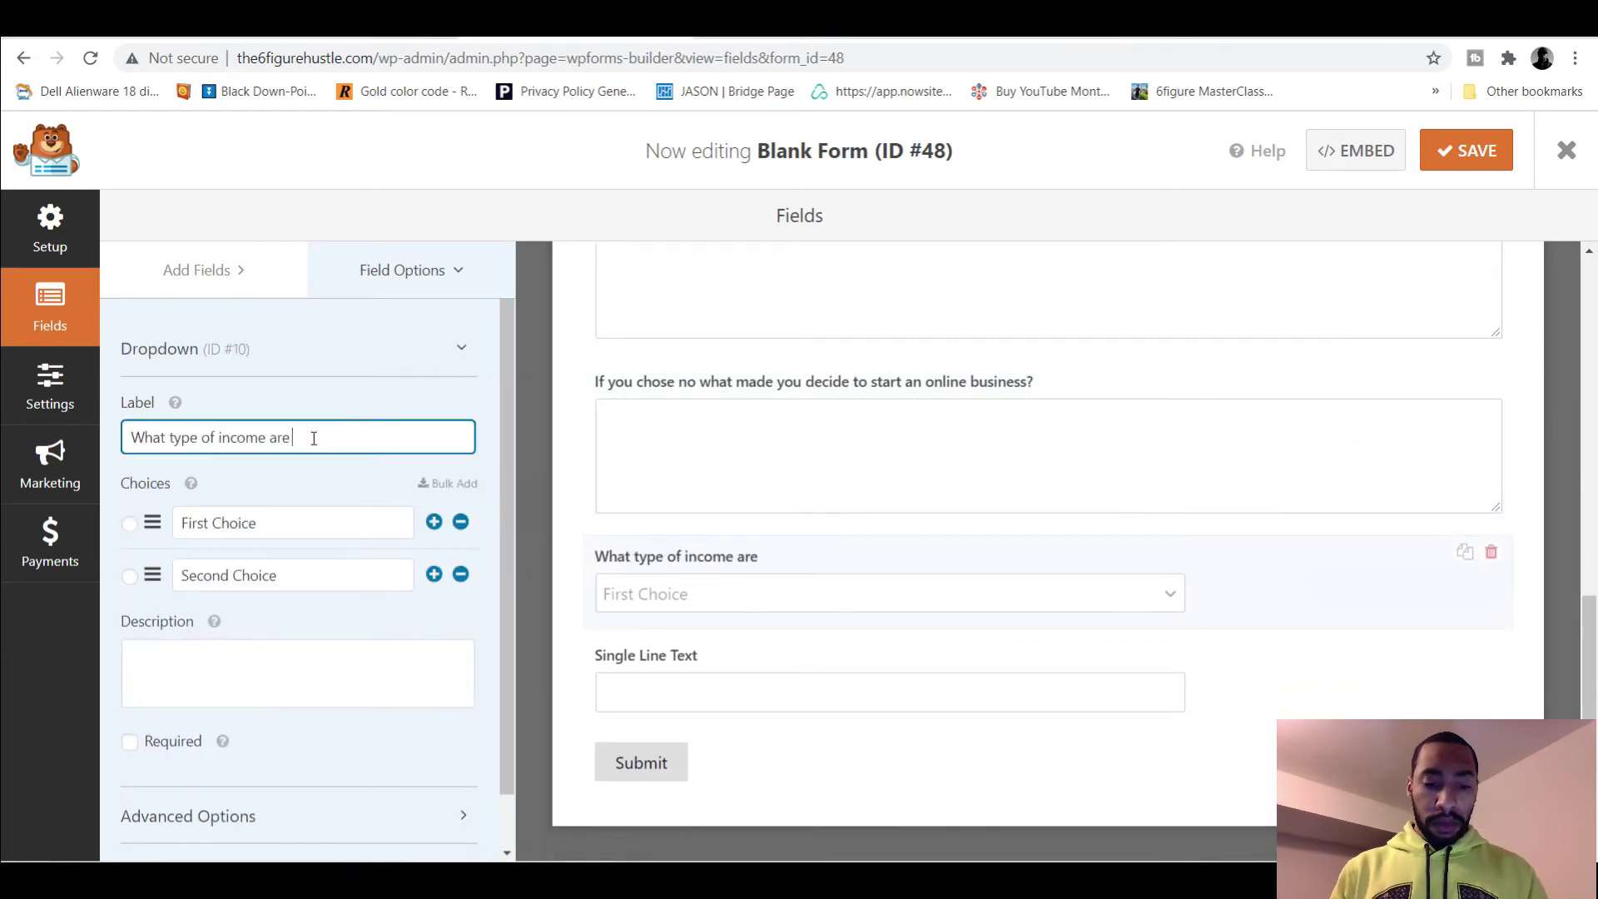
triple_click(293, 522)
text(Full-Time Income)
triple_click(298, 575)
text(Part-Time Income)
scroll(471, 592, down, 1)
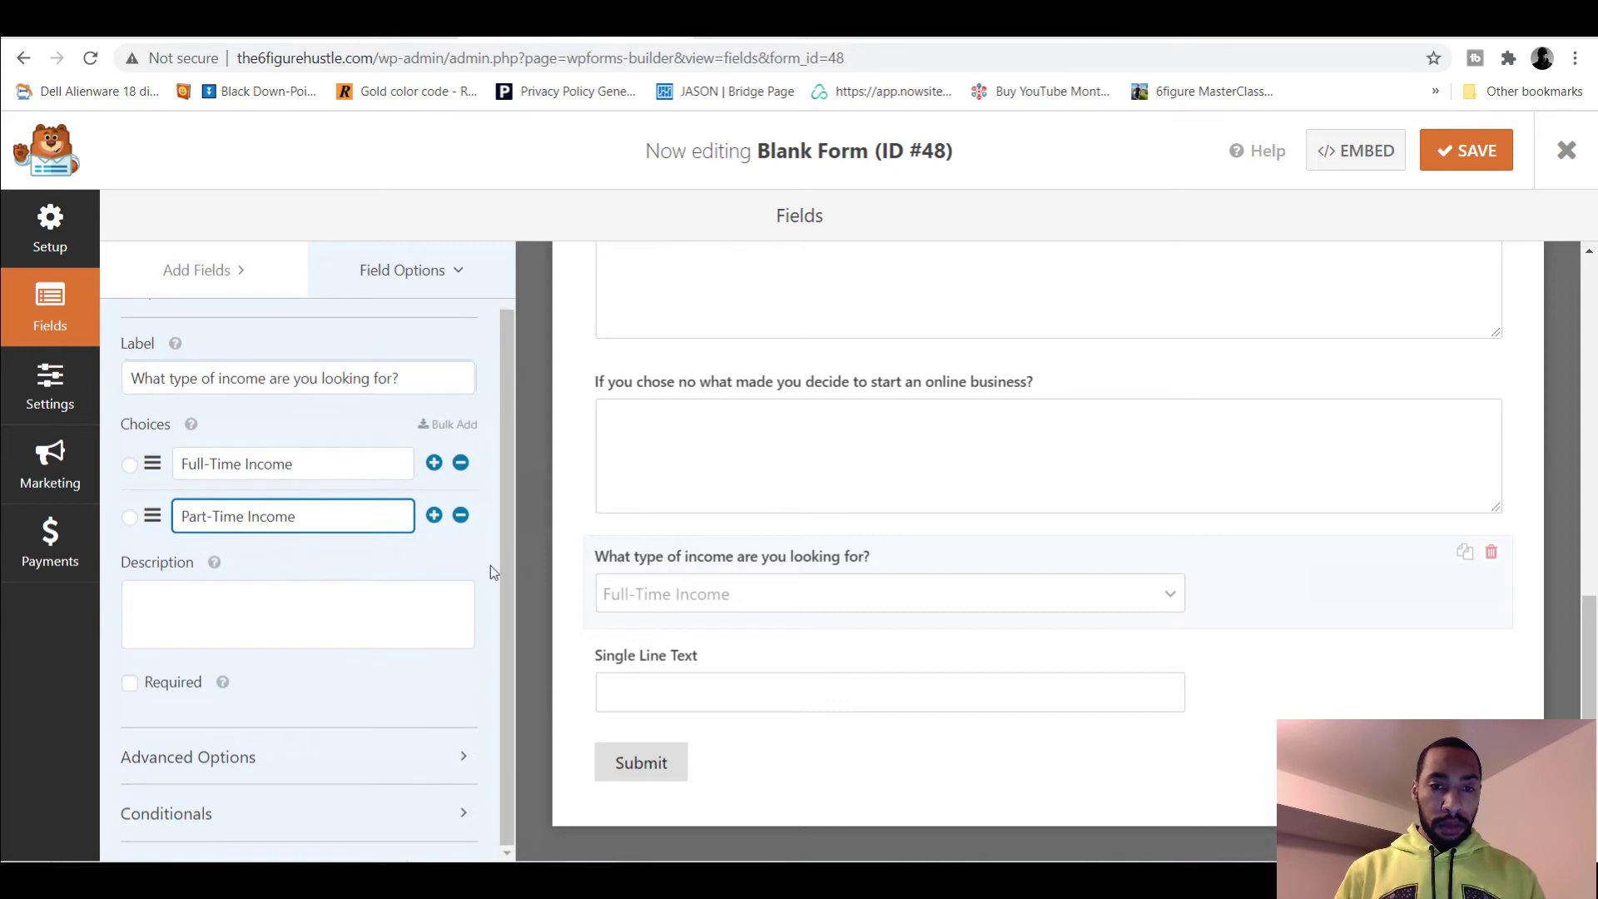
- Label the last Single Line Text field "If you had it your way what type of online business would you start?"
click(731, 685)
triple_click(381, 439)
text(If you Had It)
key(BackSpace)
key(BackSpace)
key(BackSpace)
key(BackSpace)
key(BackSpace)
key(BackSpace)
text(had it yo)
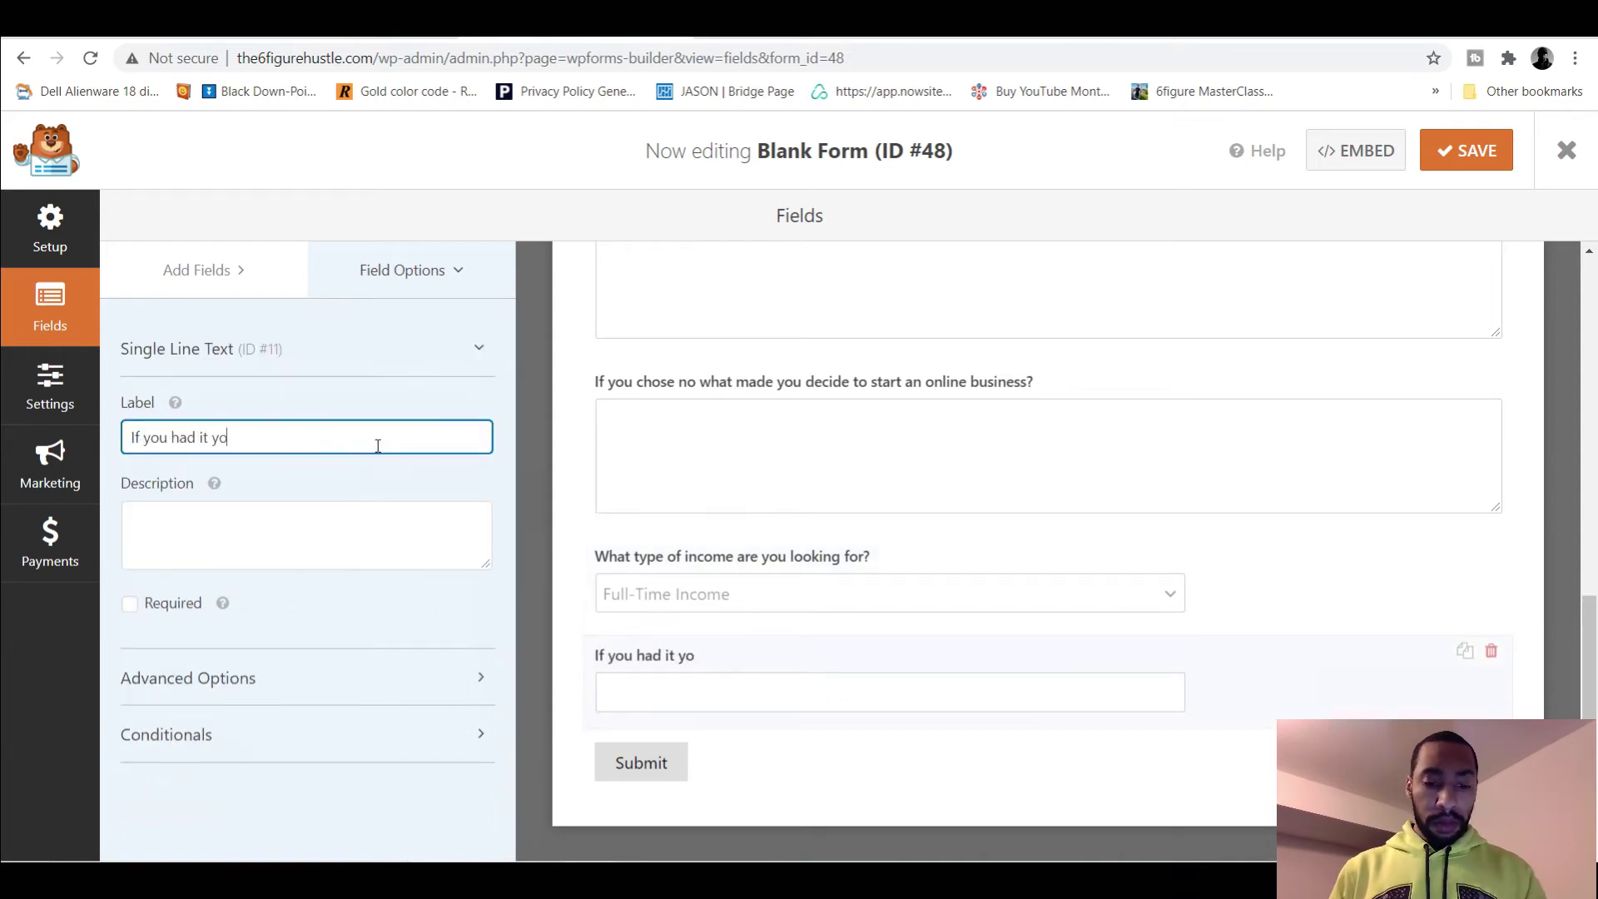
text(ur way what type of online business would you start?)
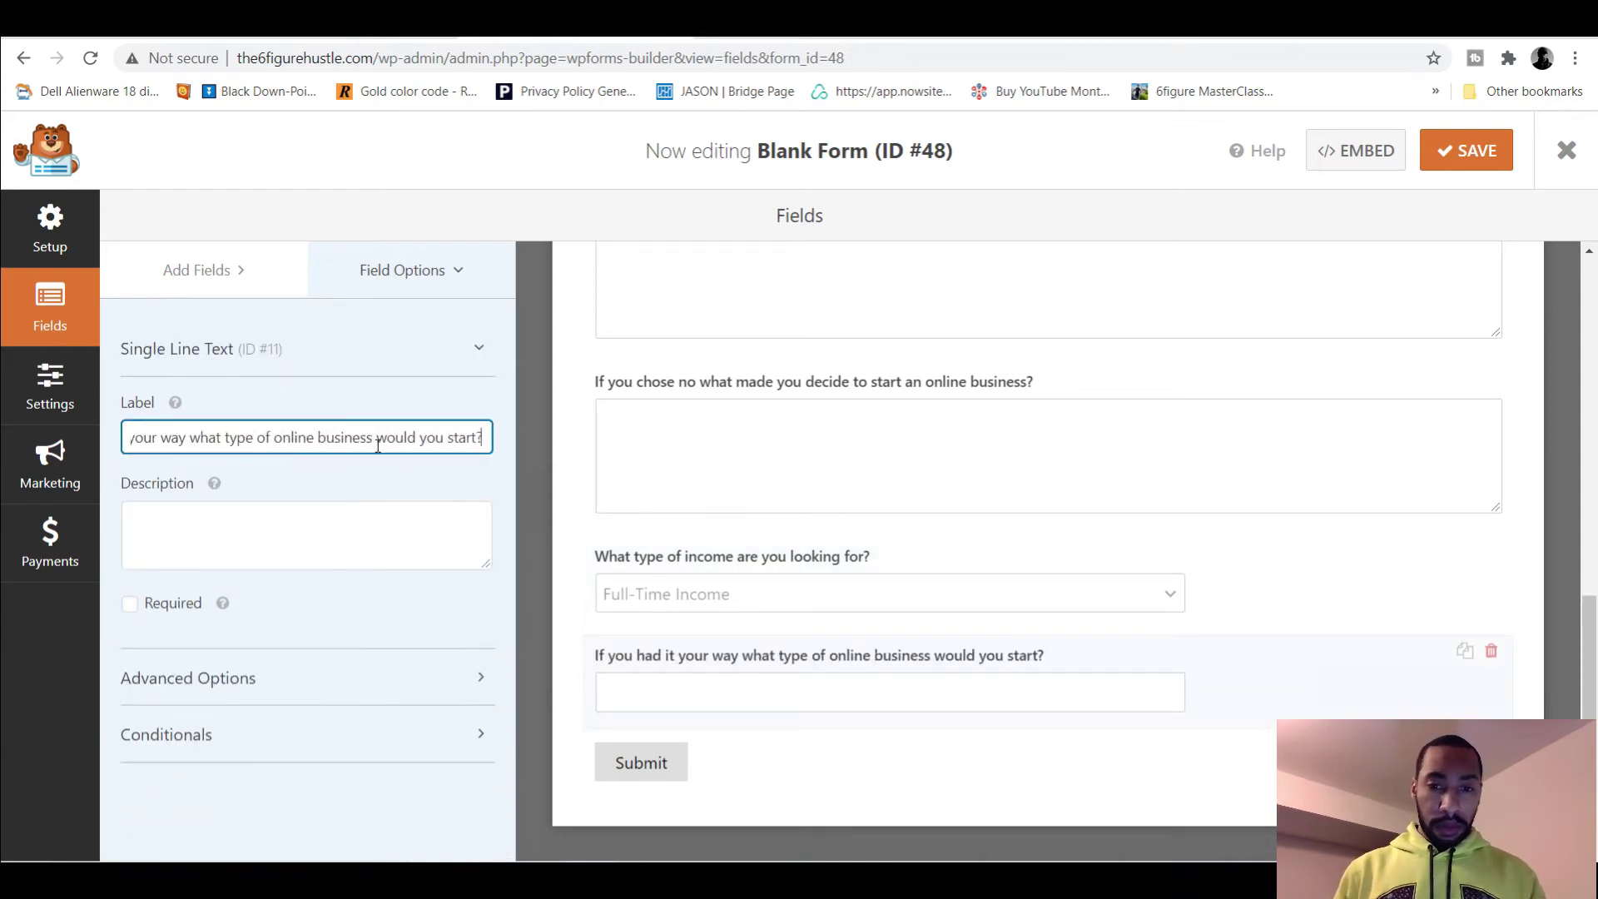
- Label the Multiple Choice field "Do you currently have an online business?"
scroll(832, 500, up, 10)
click(633, 556)
triple_click(307, 434)
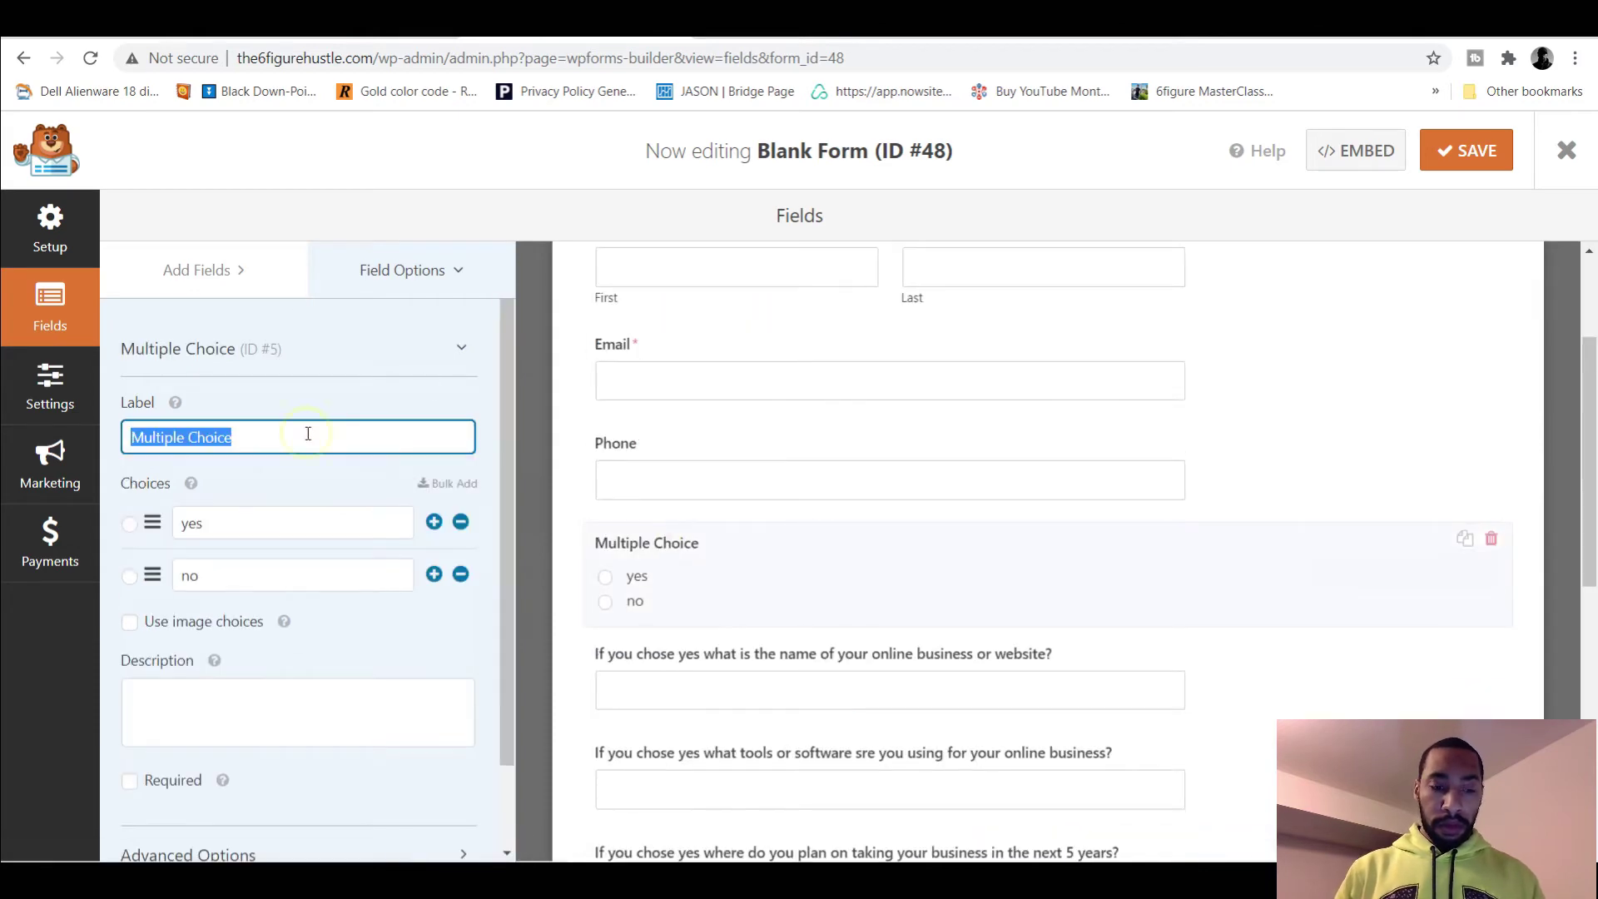
text(Do you currently have an online business?)
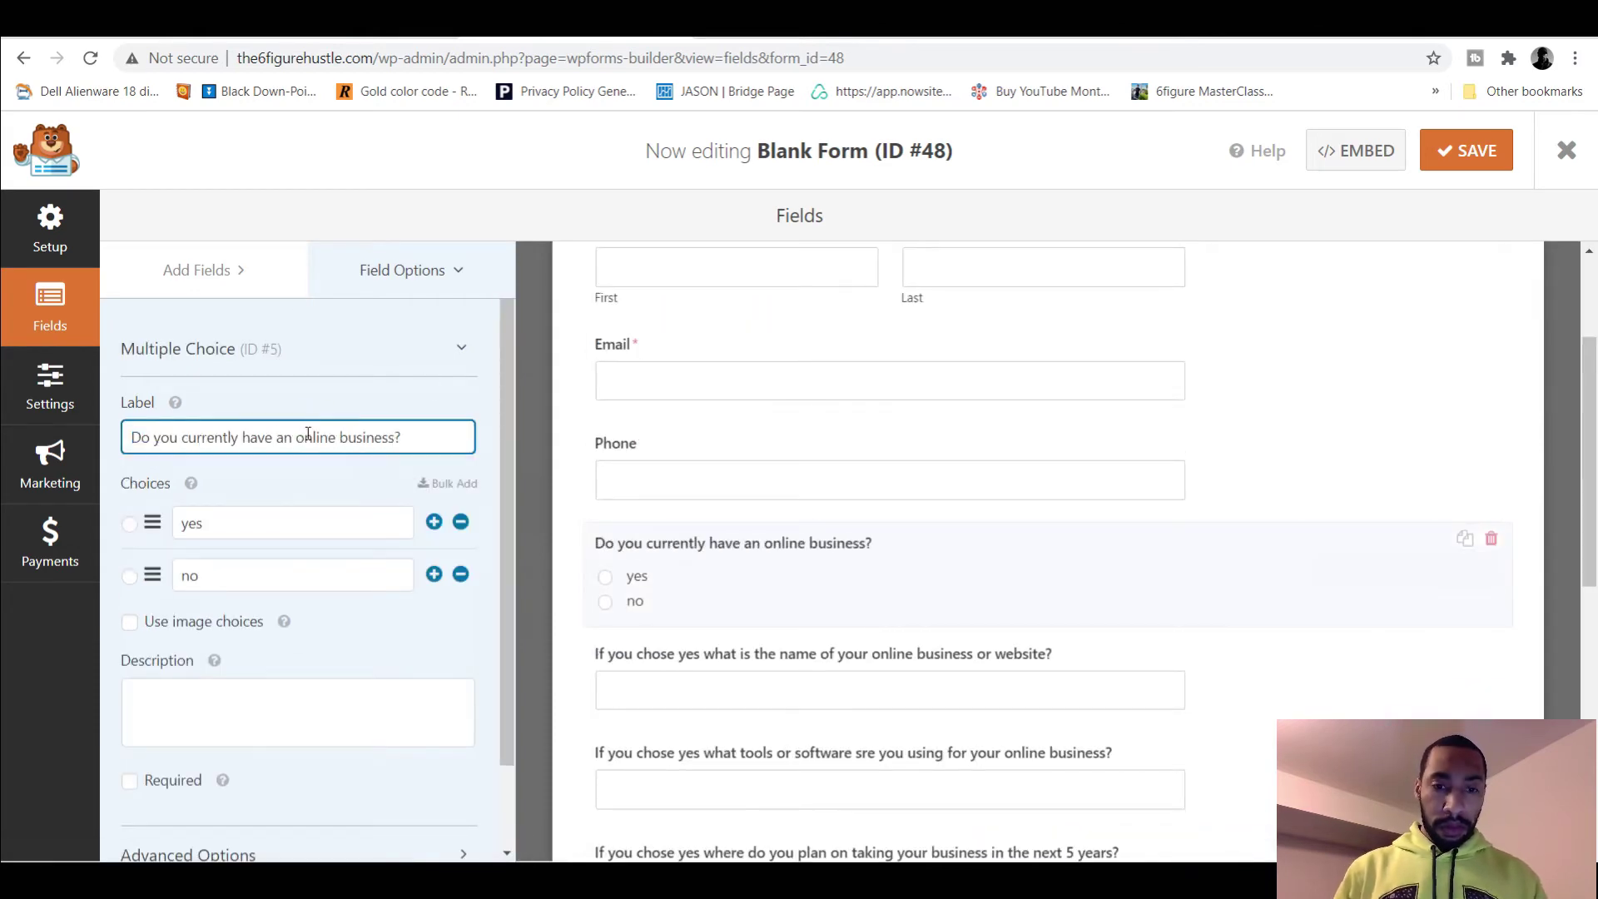
- Rename the form "Example Form 2" in its general settings and return to its fields
scroll(741, 535, down, 6)
scroll(743, 542, up, 8)
triple_click(749, 421)
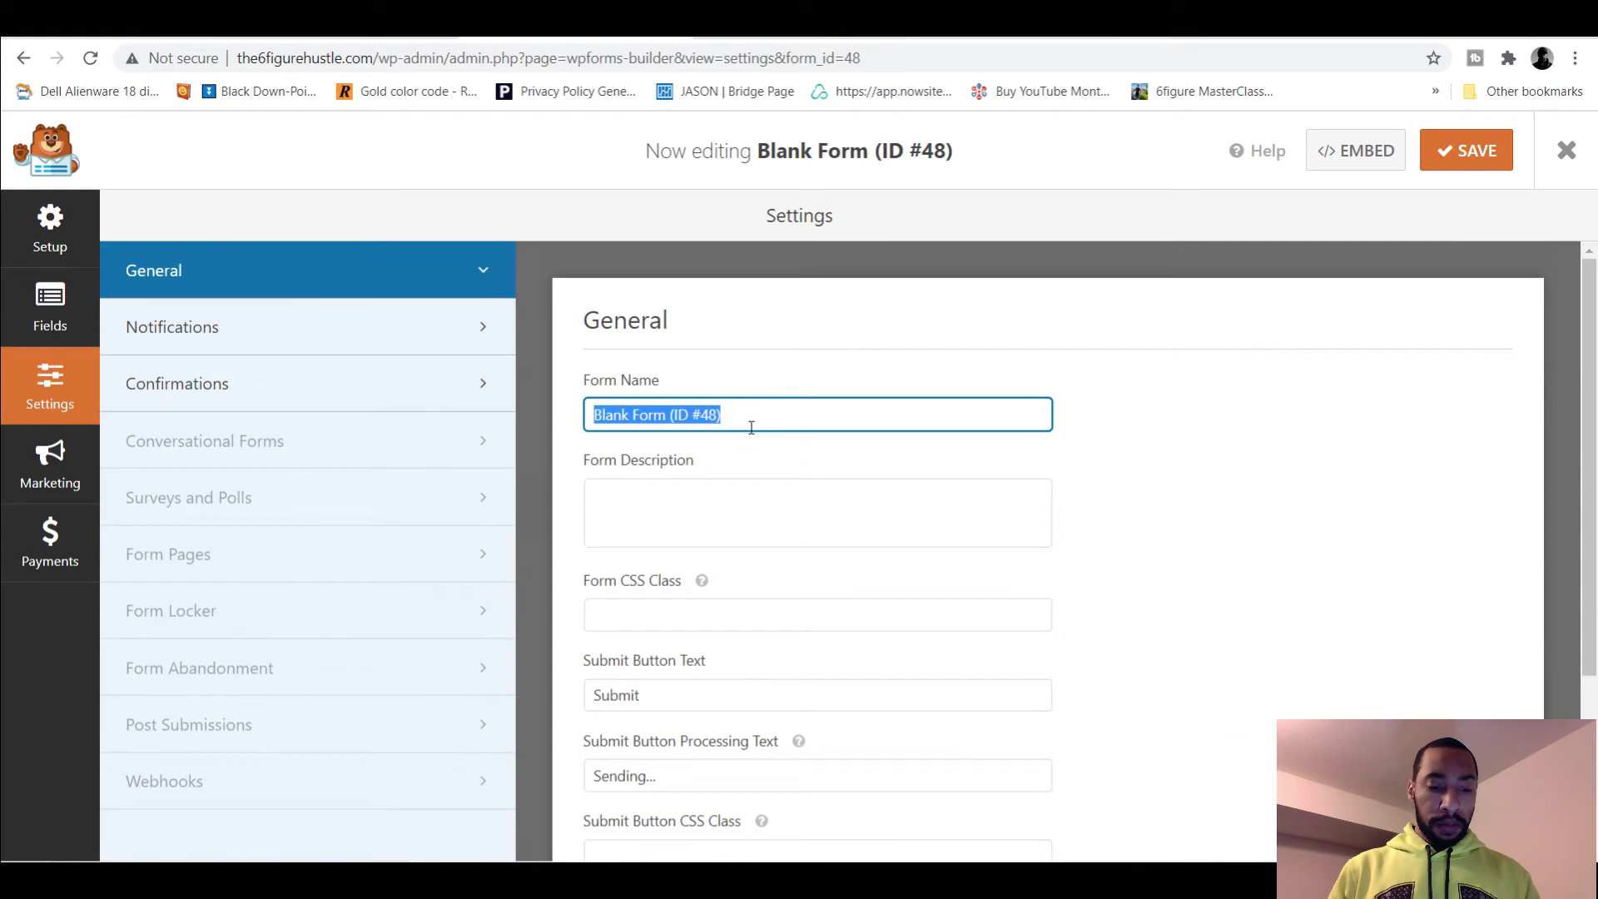
text(Example Form 2)
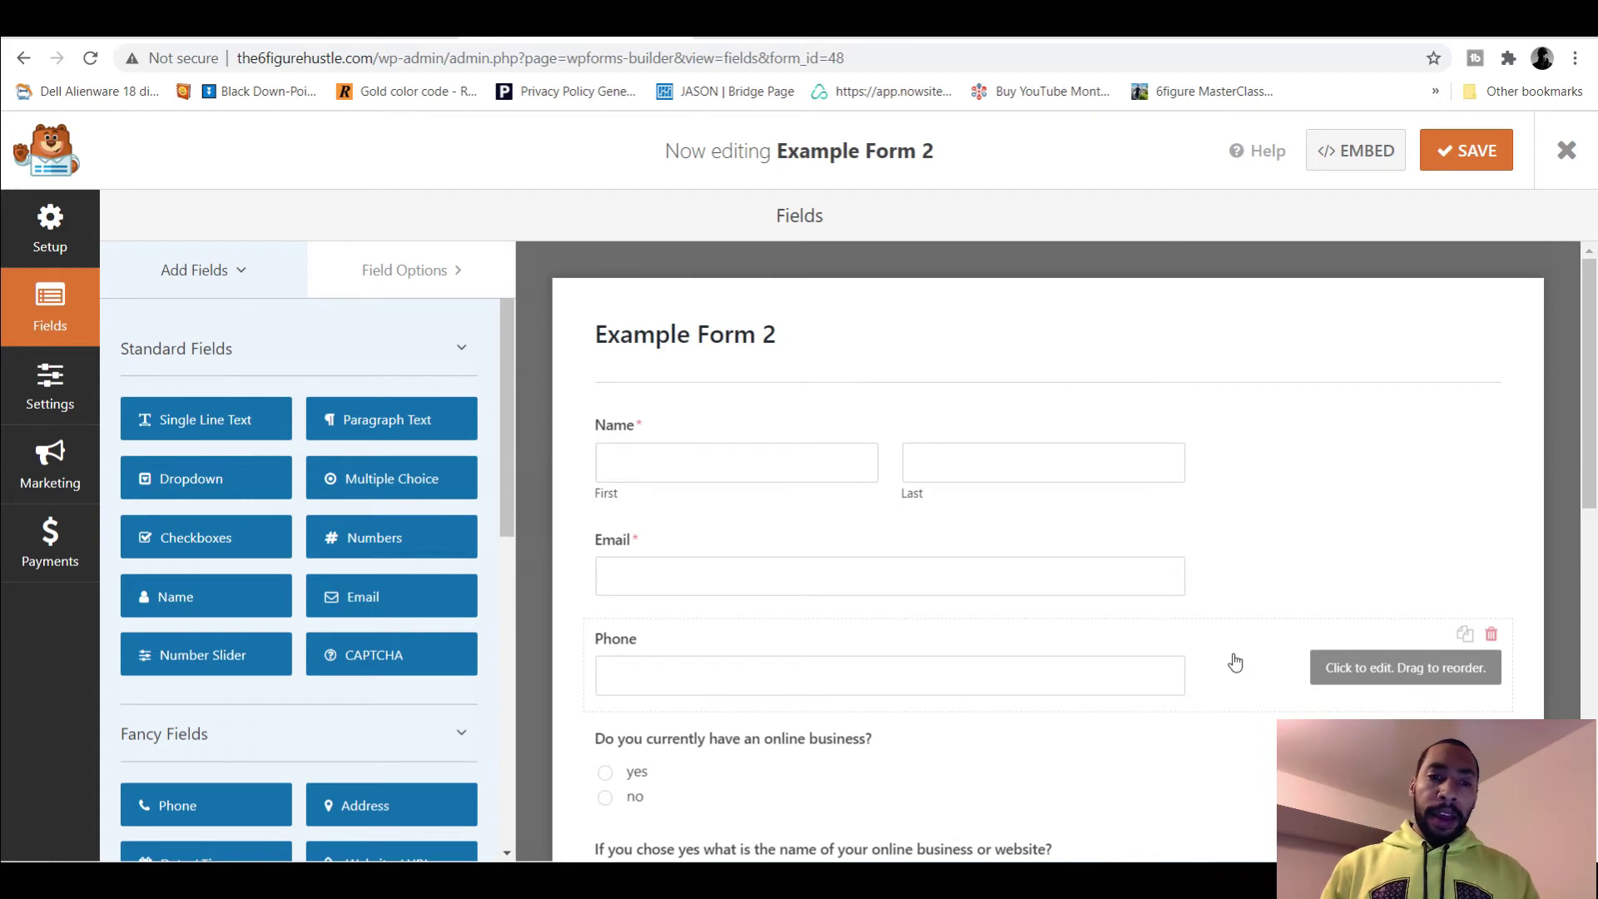
scroll(1235, 663, down, 1)
scroll(1235, 663, up, 1)
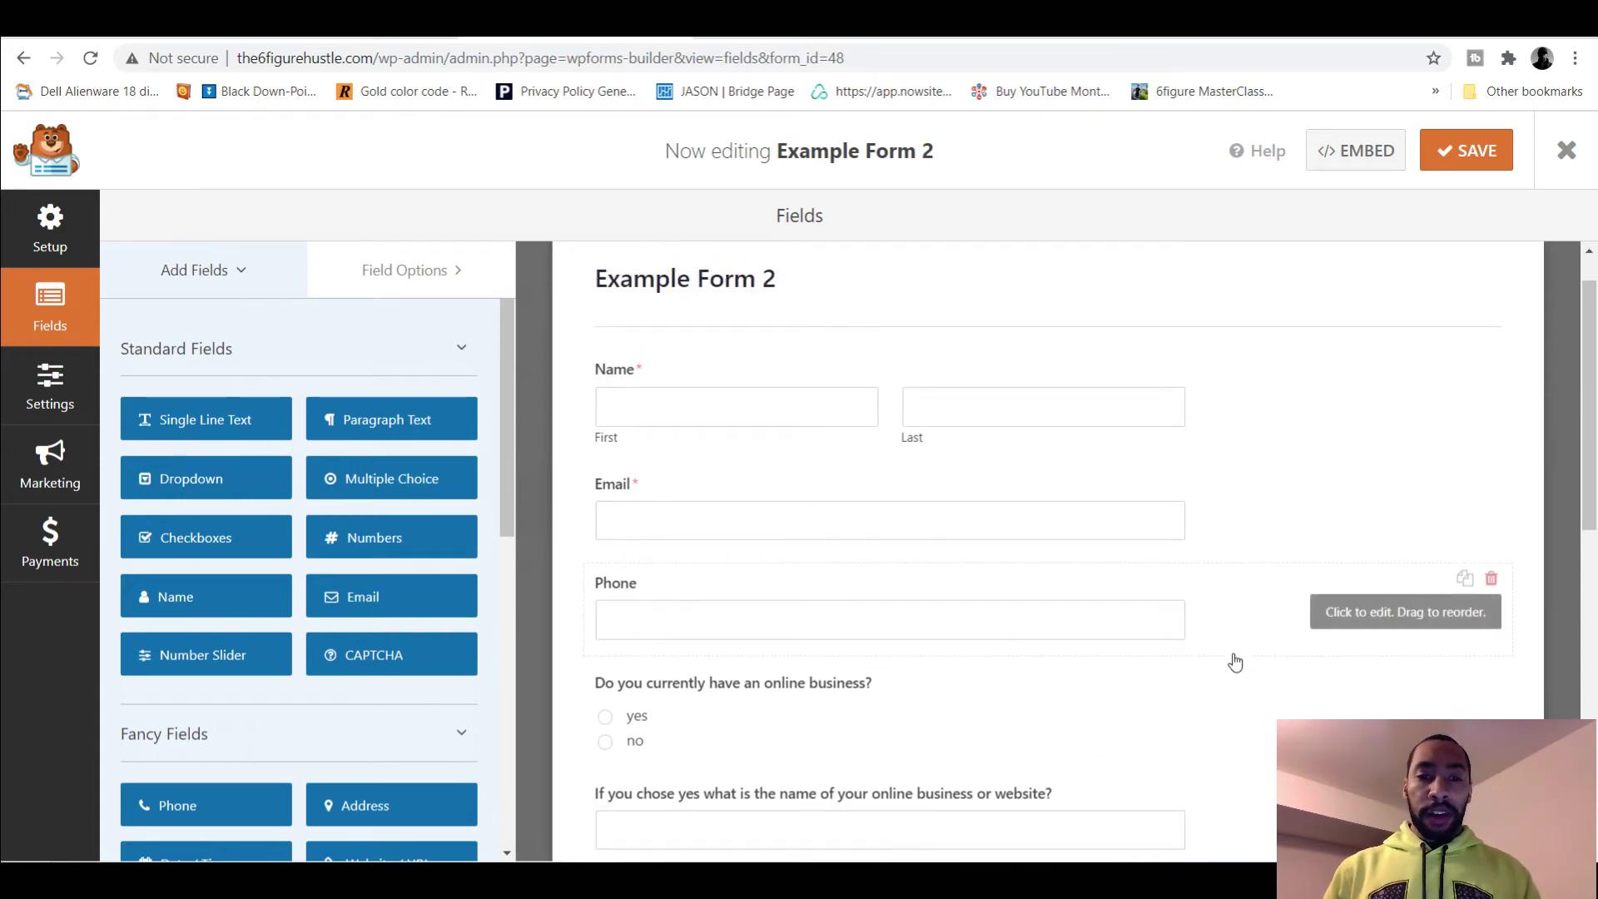
scroll(1236, 662, down, 5)
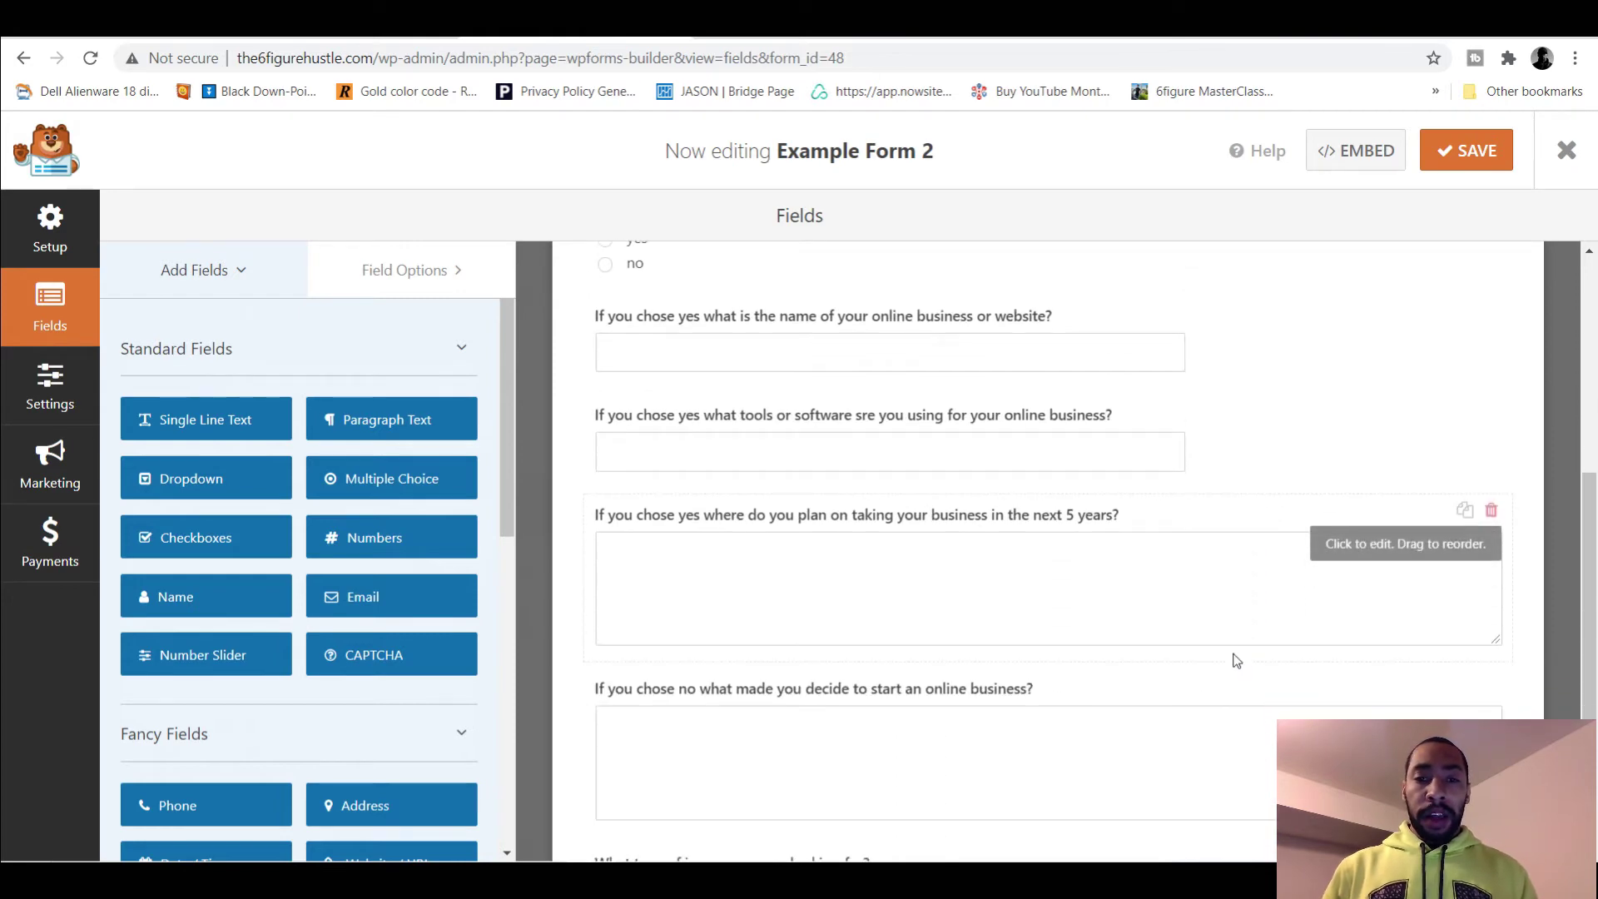
scroll(1235, 660, down, 1)
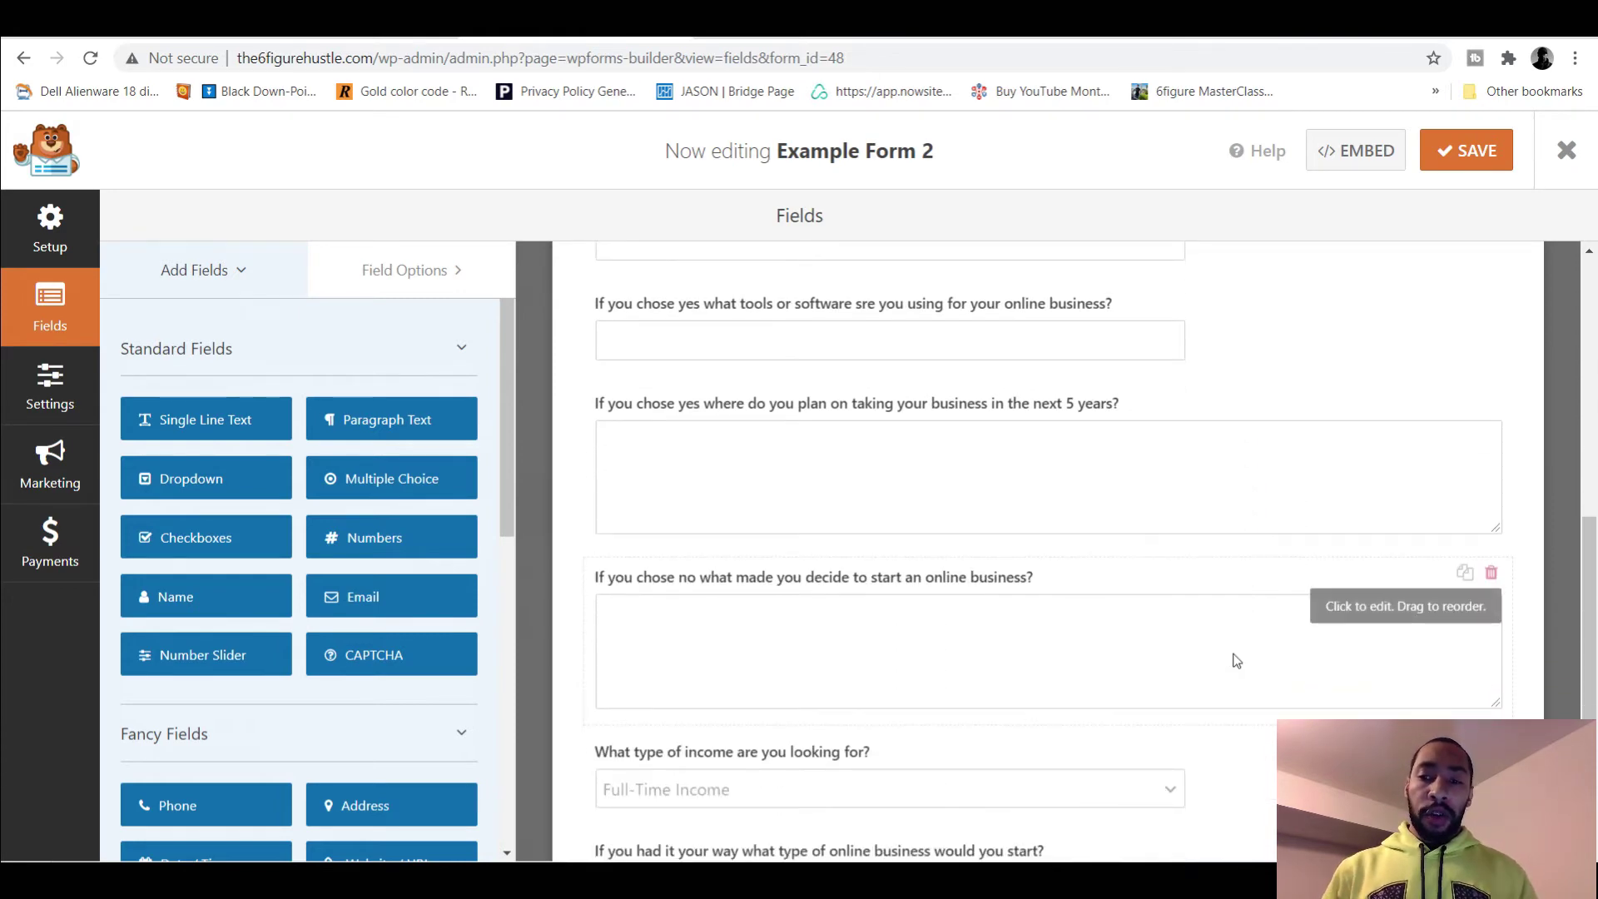
- Review all questions of Example Form 2, from the Name field through the last business question and the Submit button
scroll(1235, 660, down, 2)
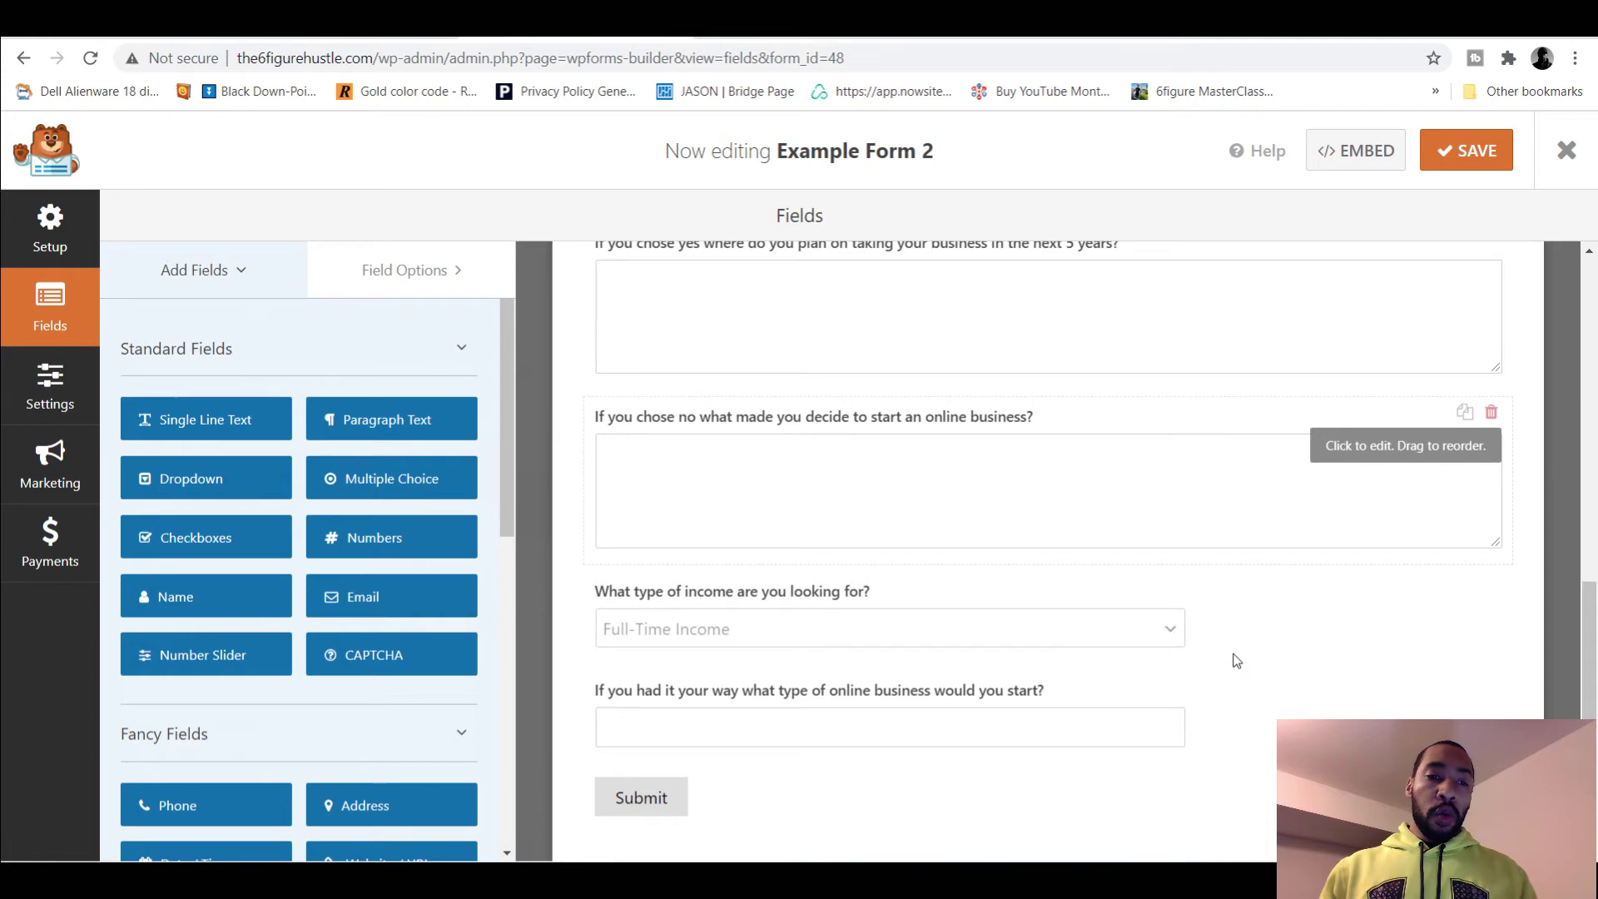
scroll(1237, 662, up, 3)
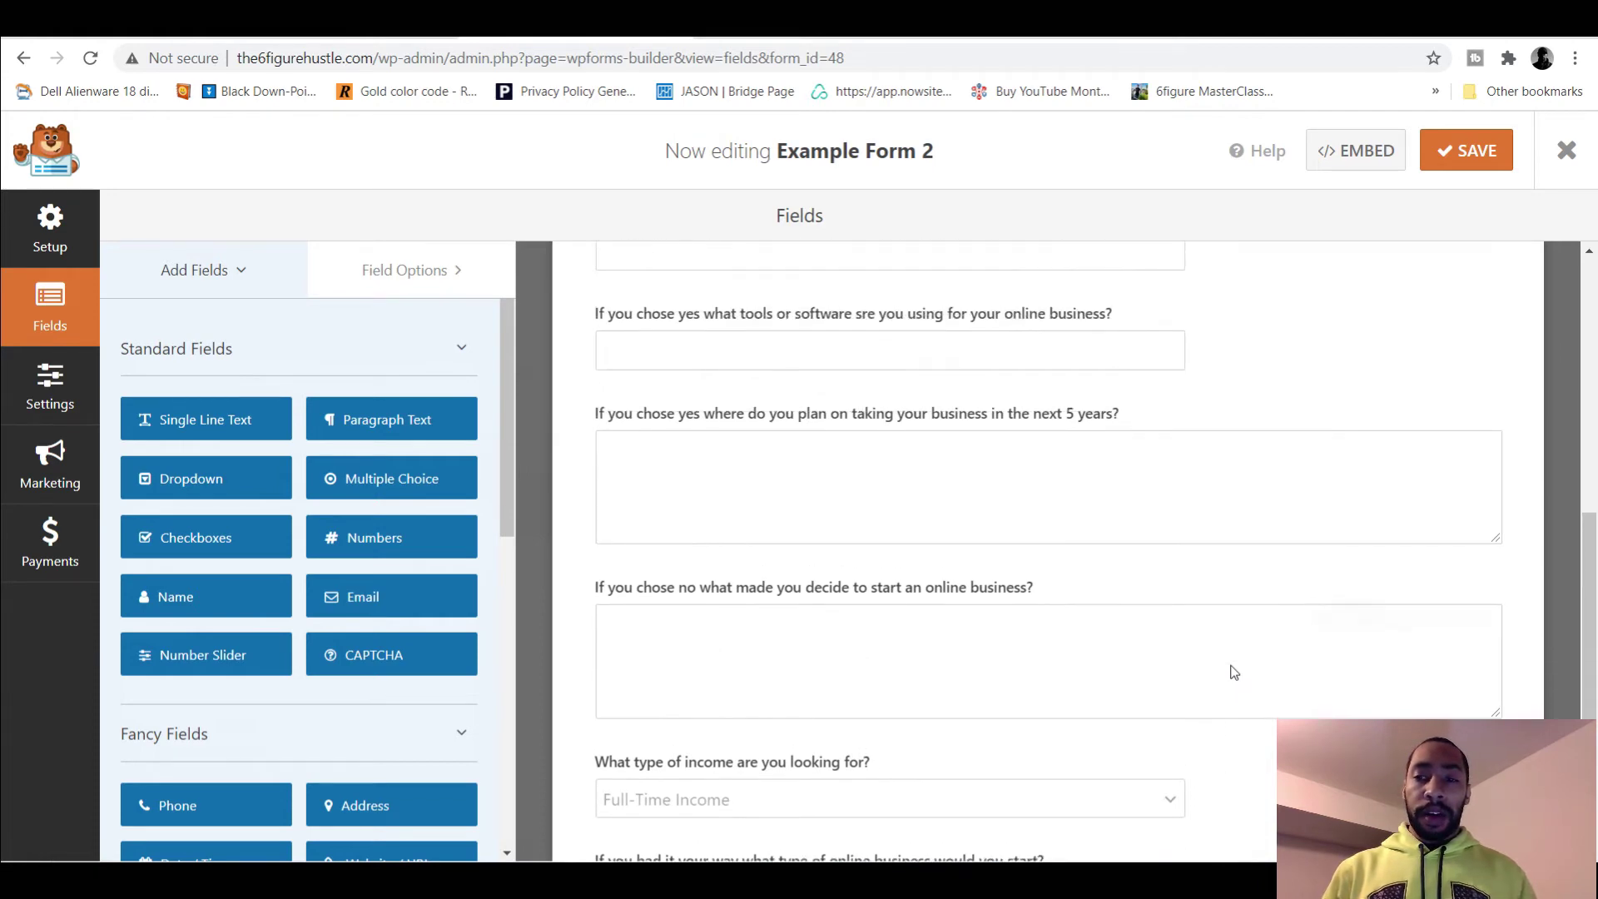
scroll(1234, 673, up, 2)
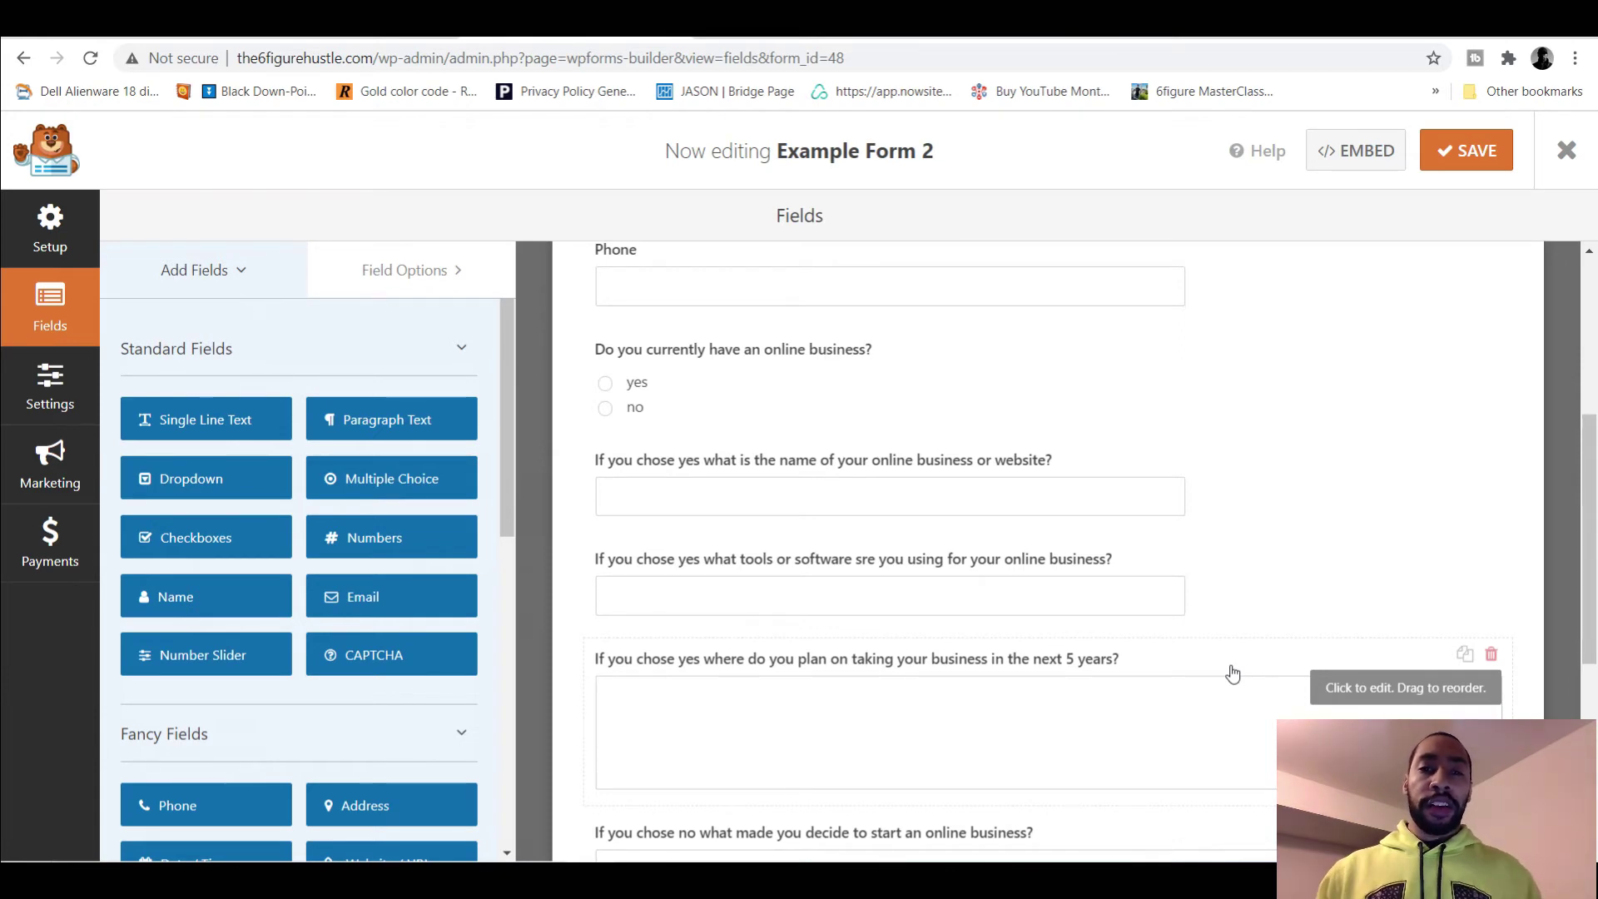
scroll(1232, 673, up, 5)
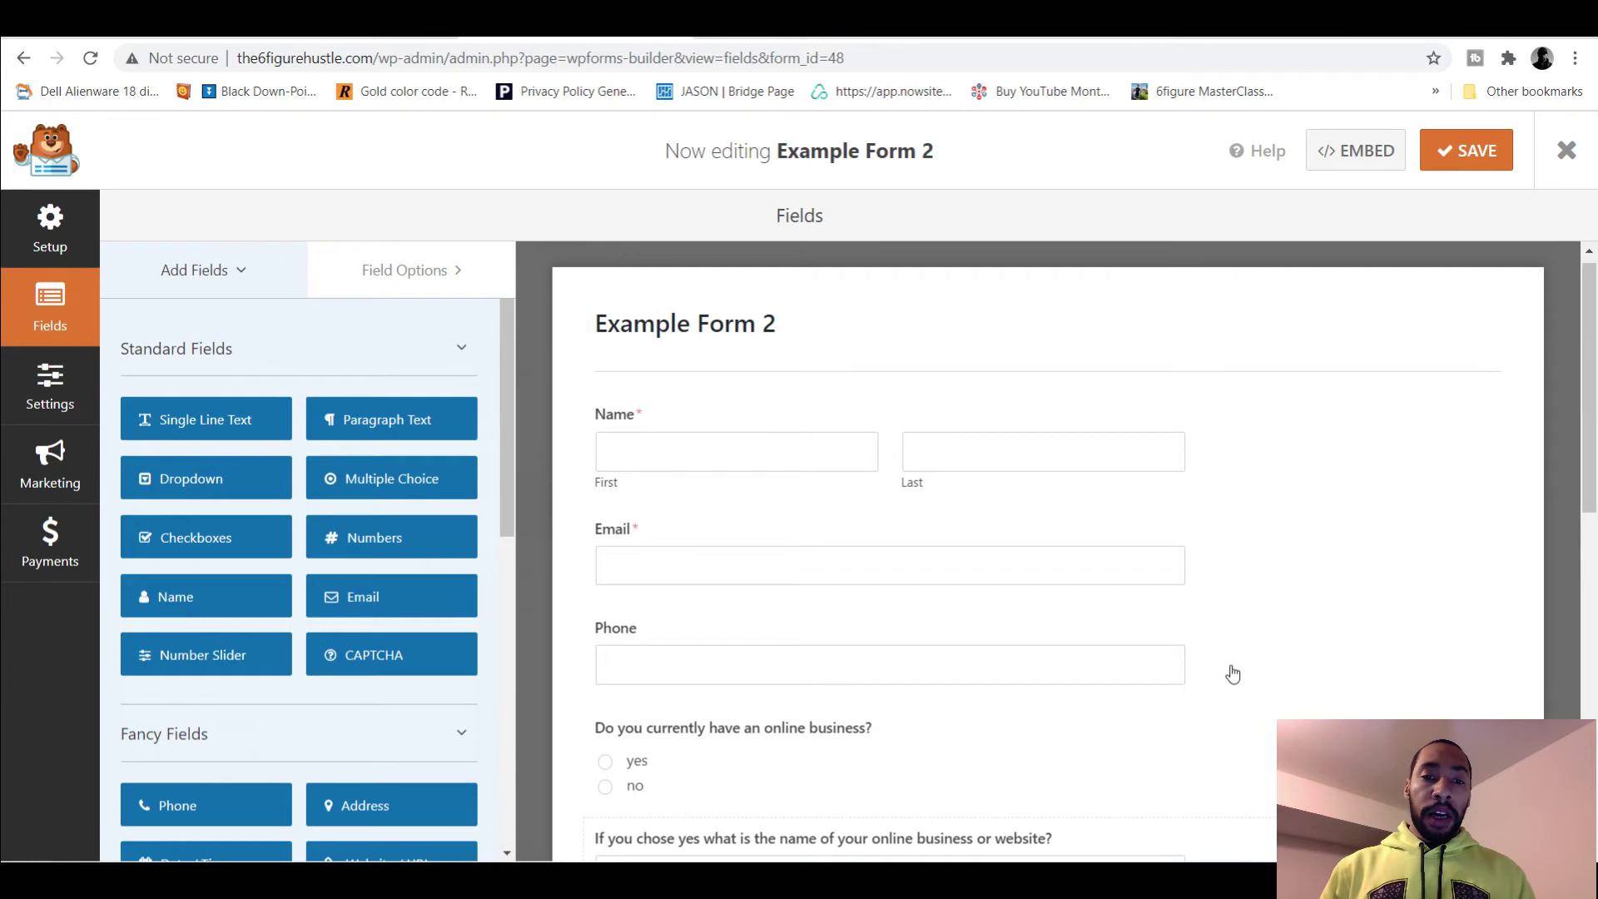
scroll(1232, 673, down, 2)
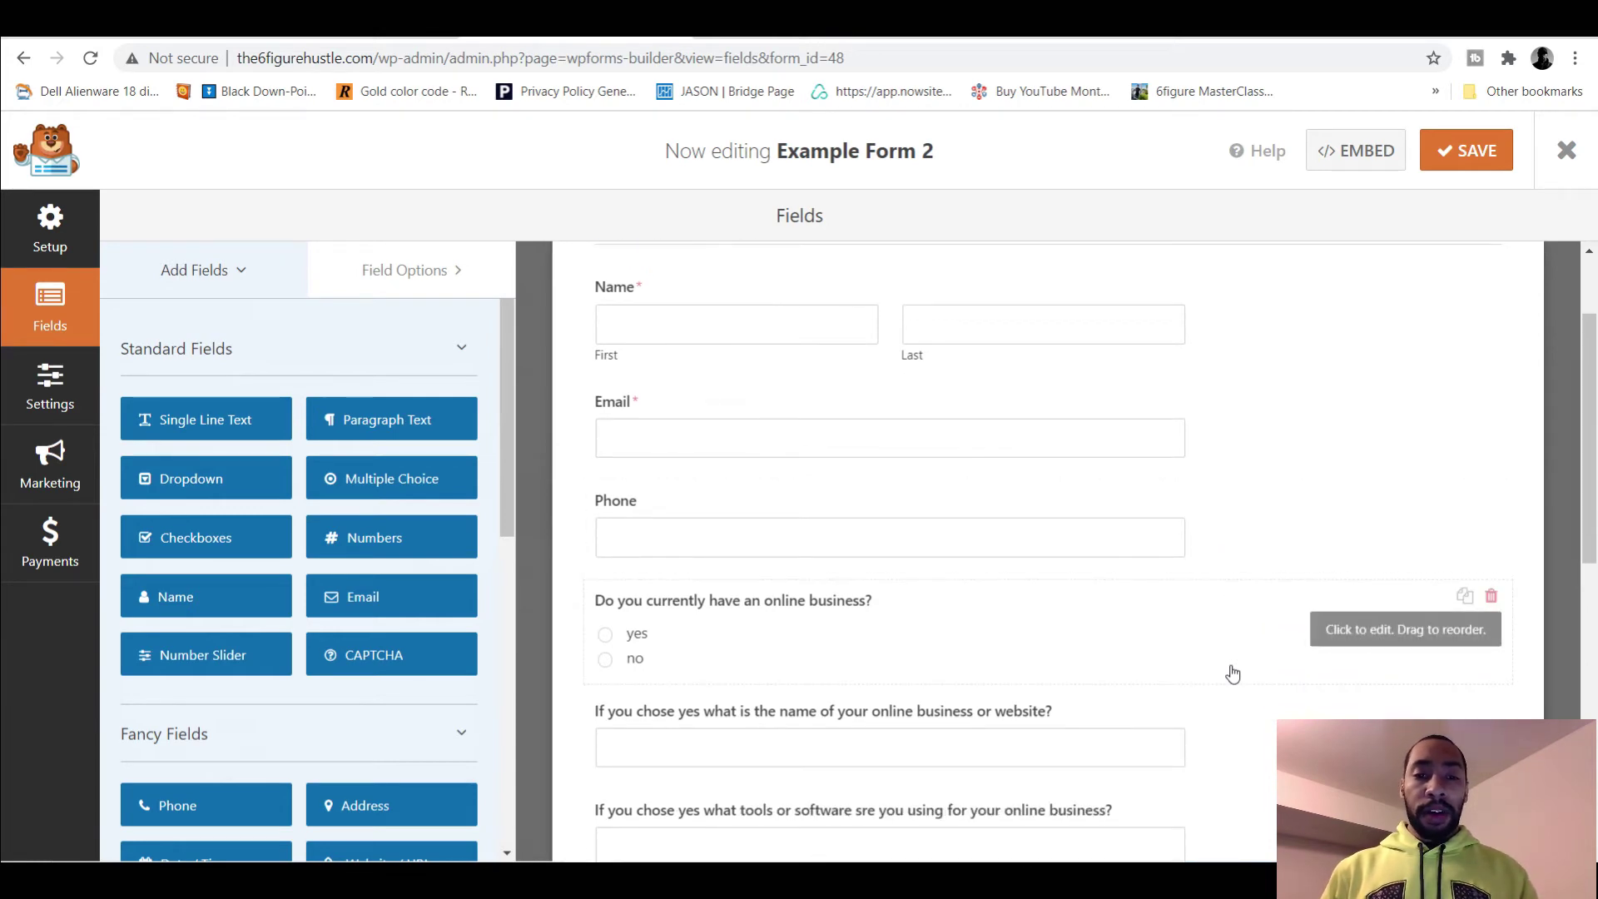
scroll(1233, 673, down, 2)
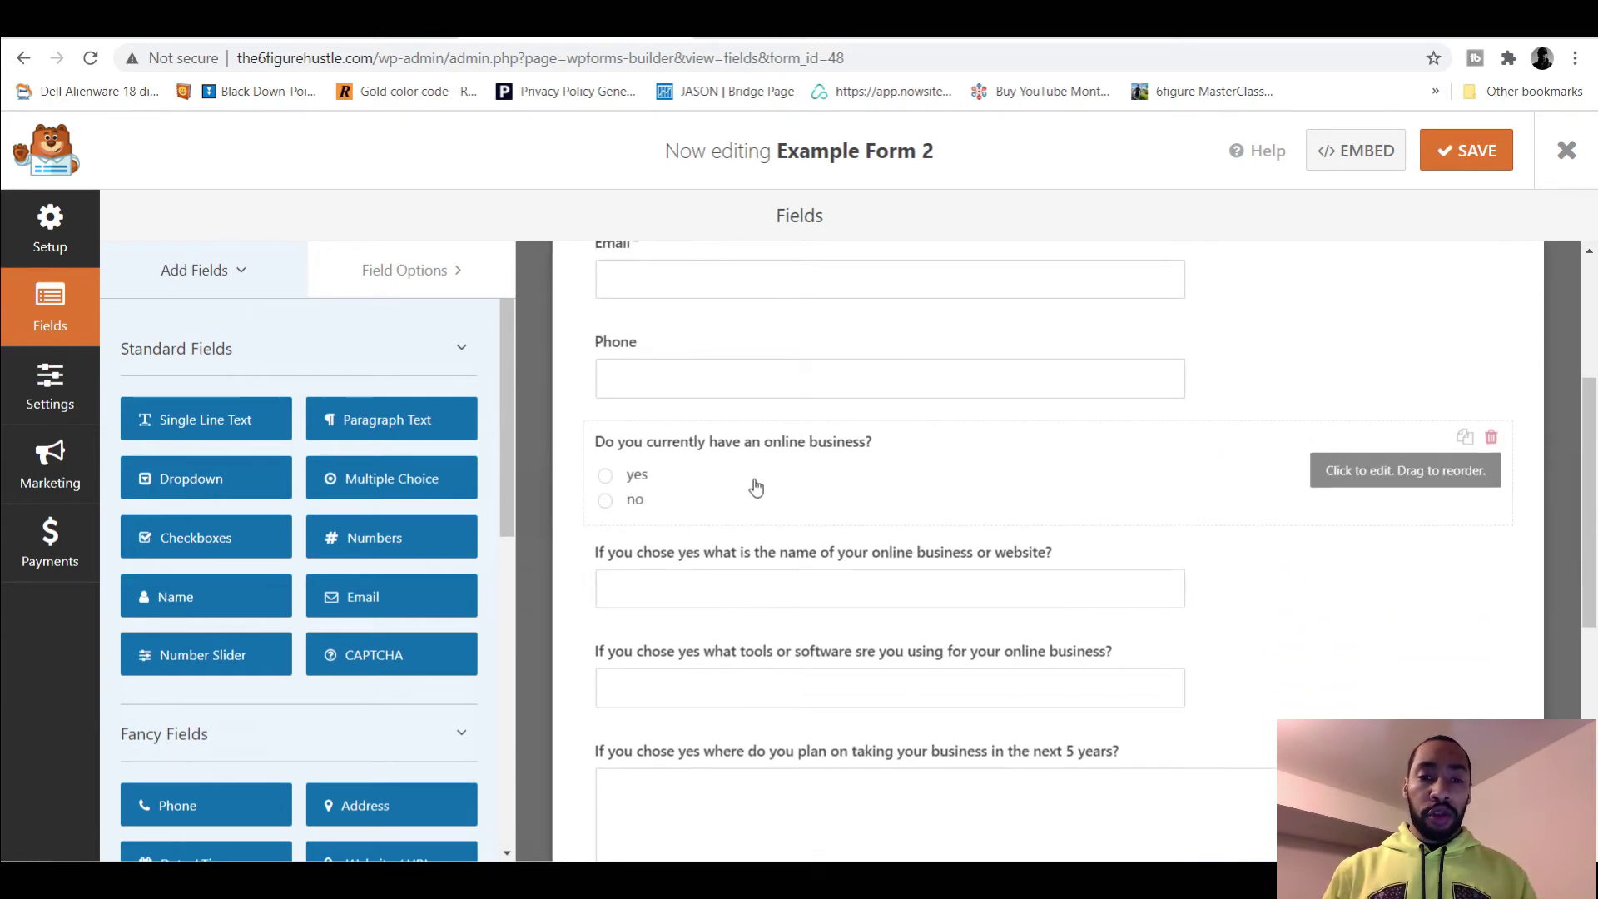
scroll(819, 649, down, 1)
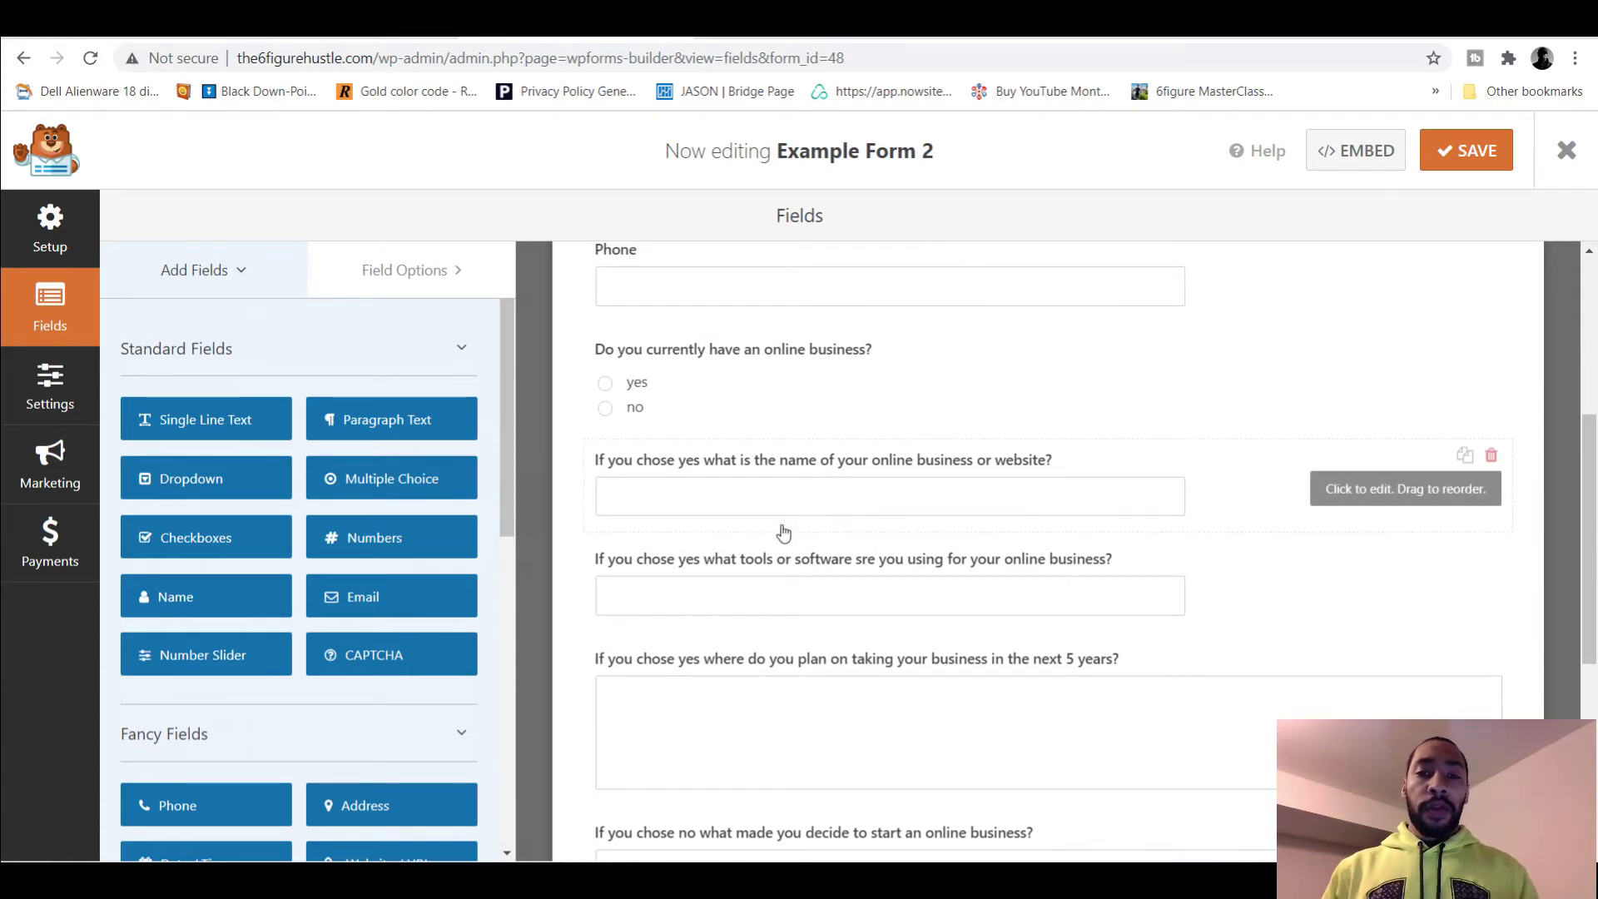
scroll(780, 533, down, 1)
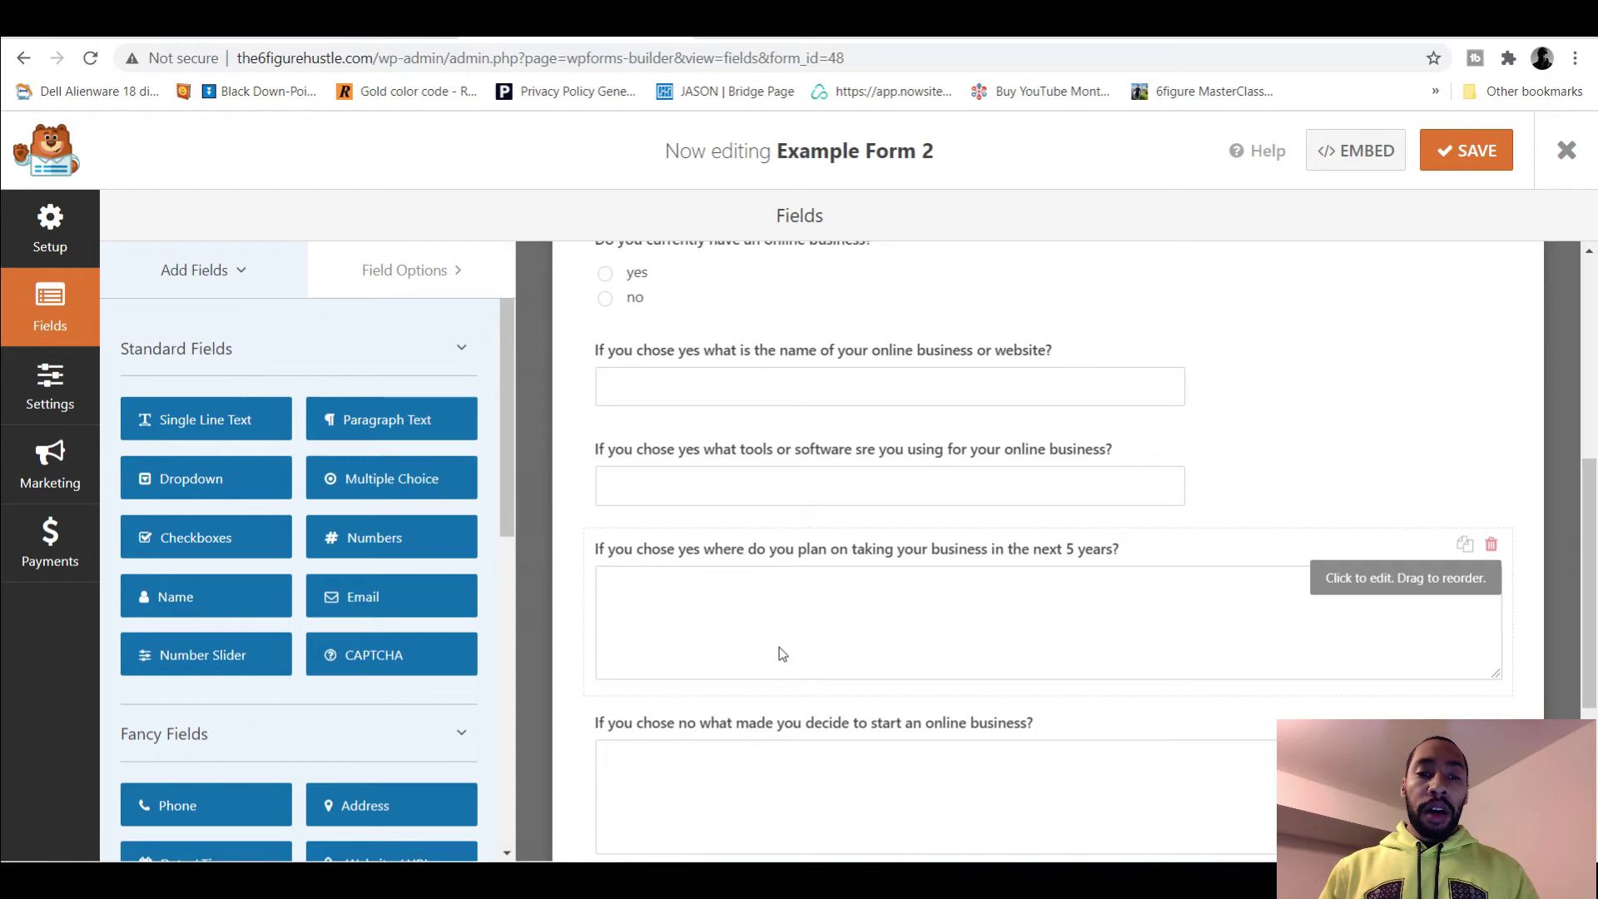
scroll(779, 647, down, 3)
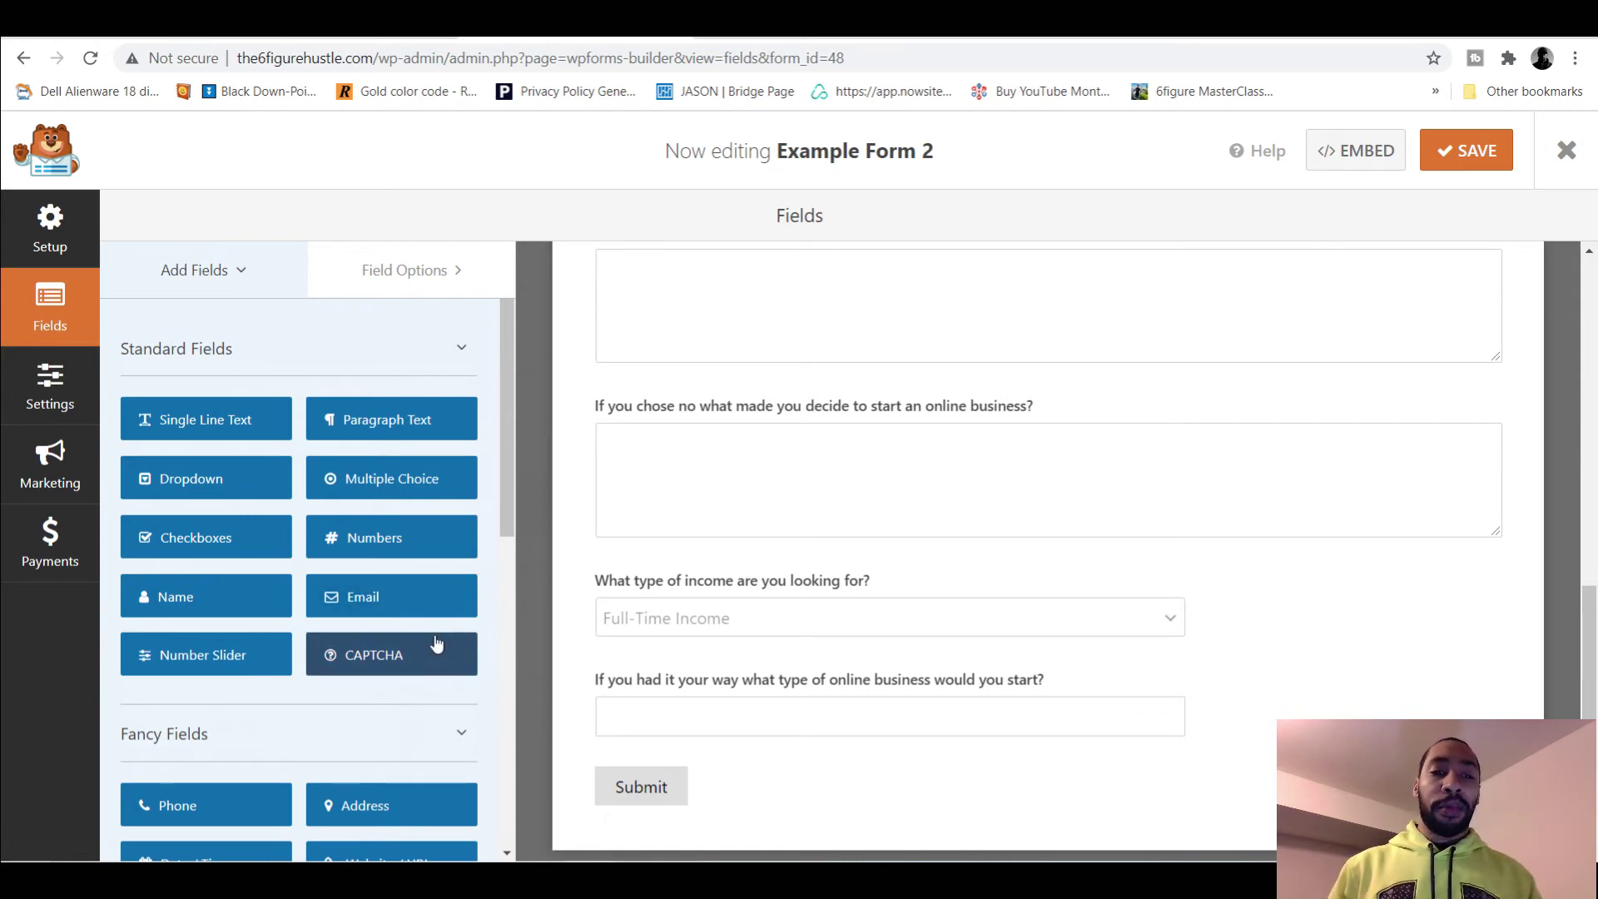
- Try to add a CAPTCHA field to Example Form 2 and examine the reCAPTCHA options in the WPForms CAPTCHA settings
click(782, 40)
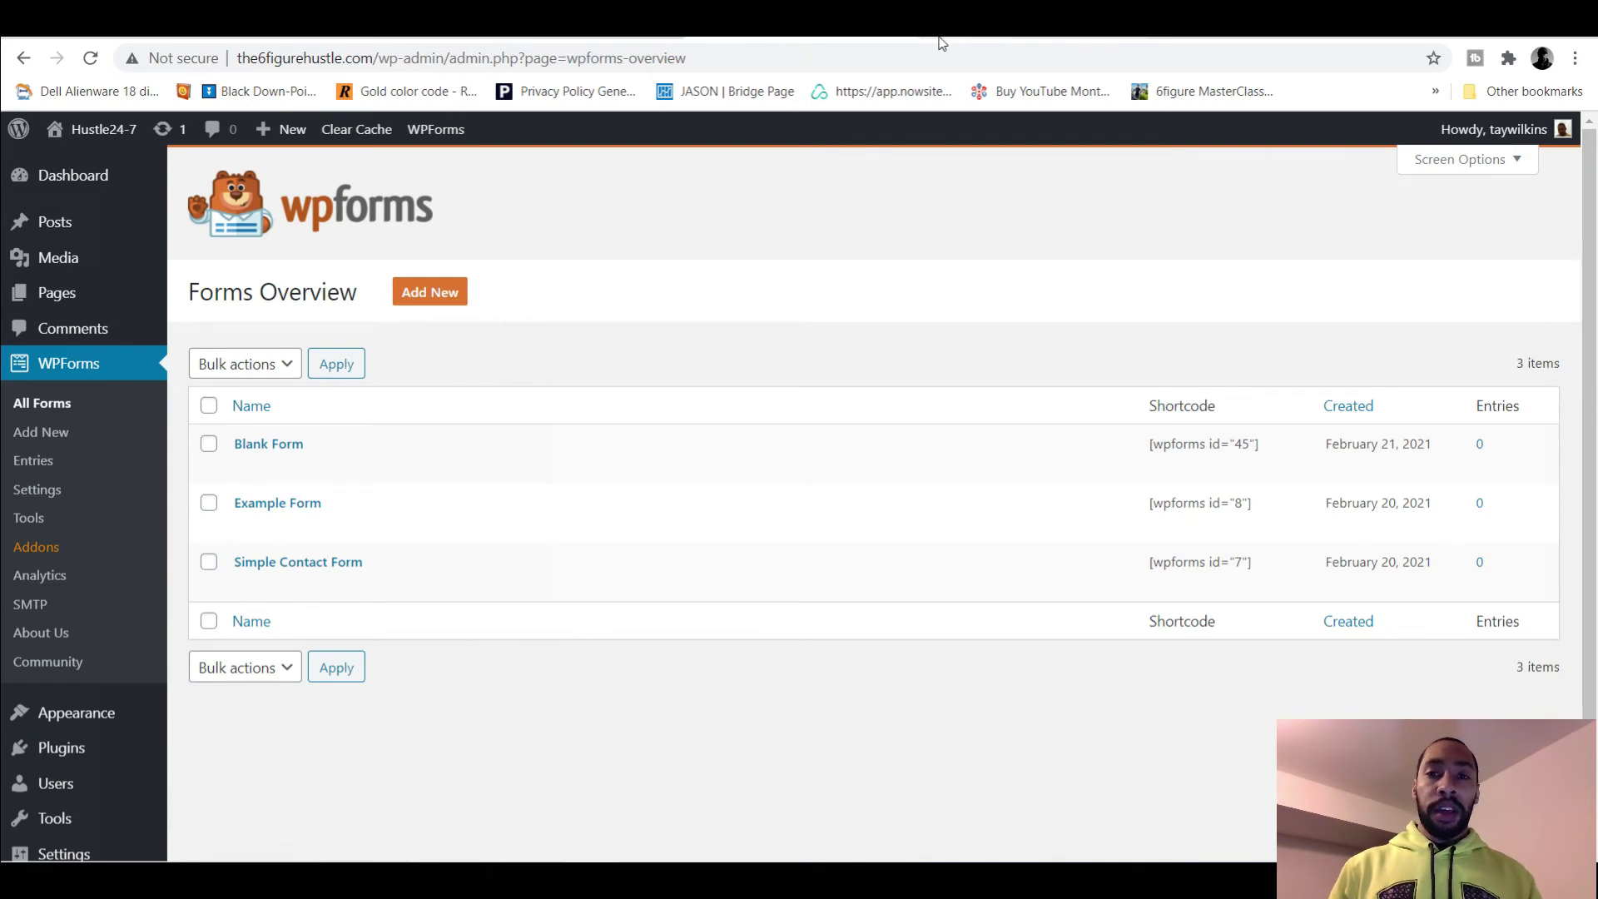
click(626, 38)
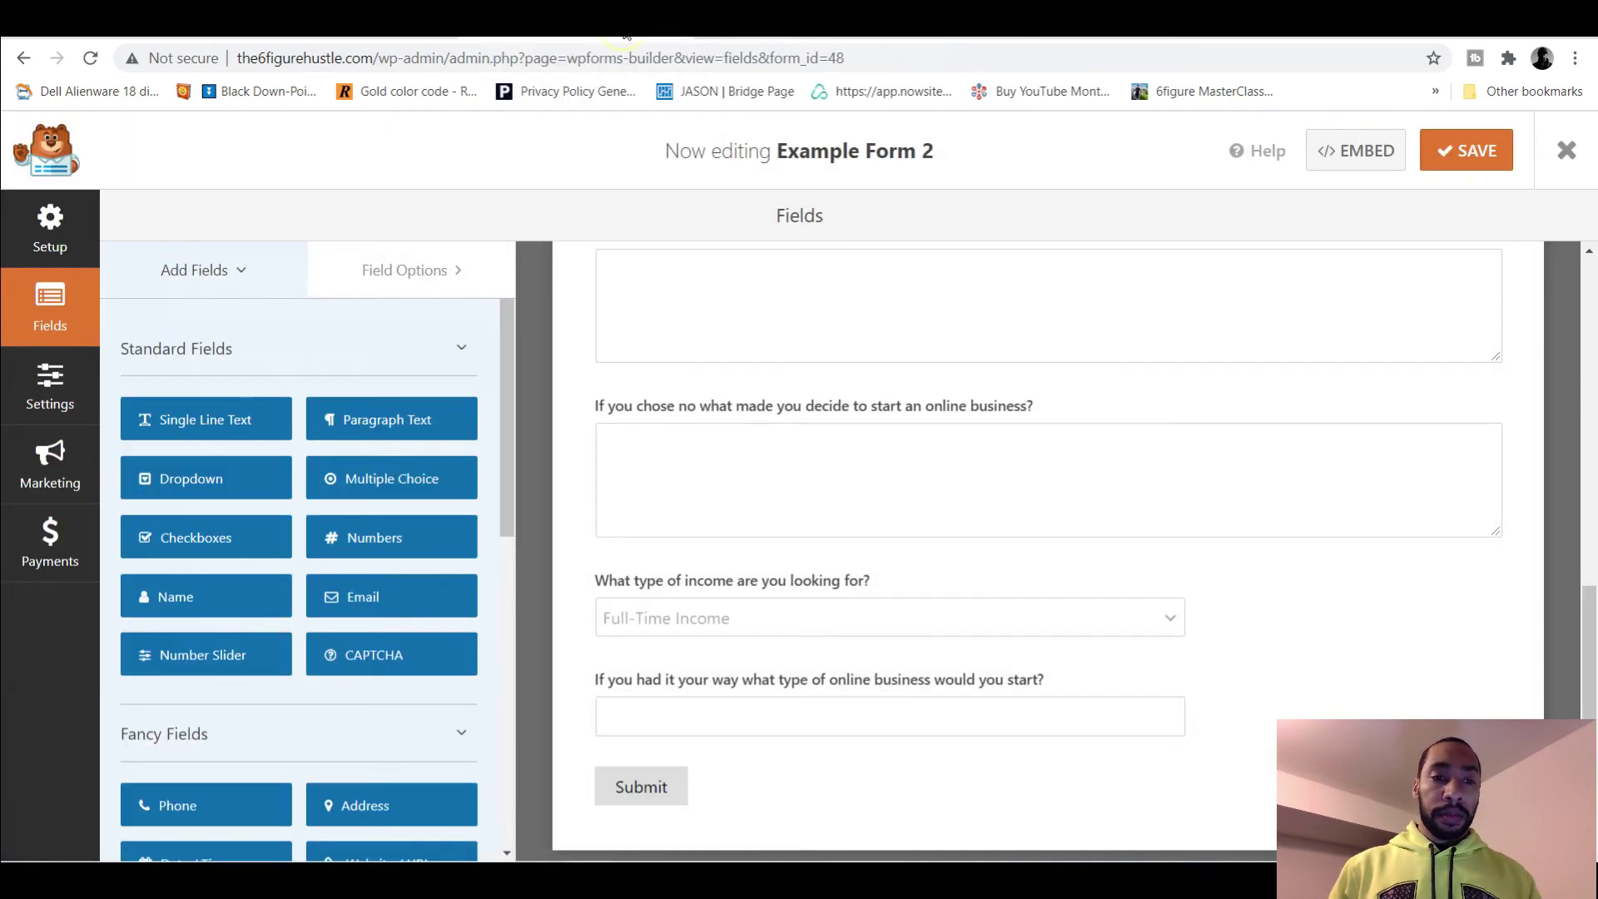
click(373, 661)
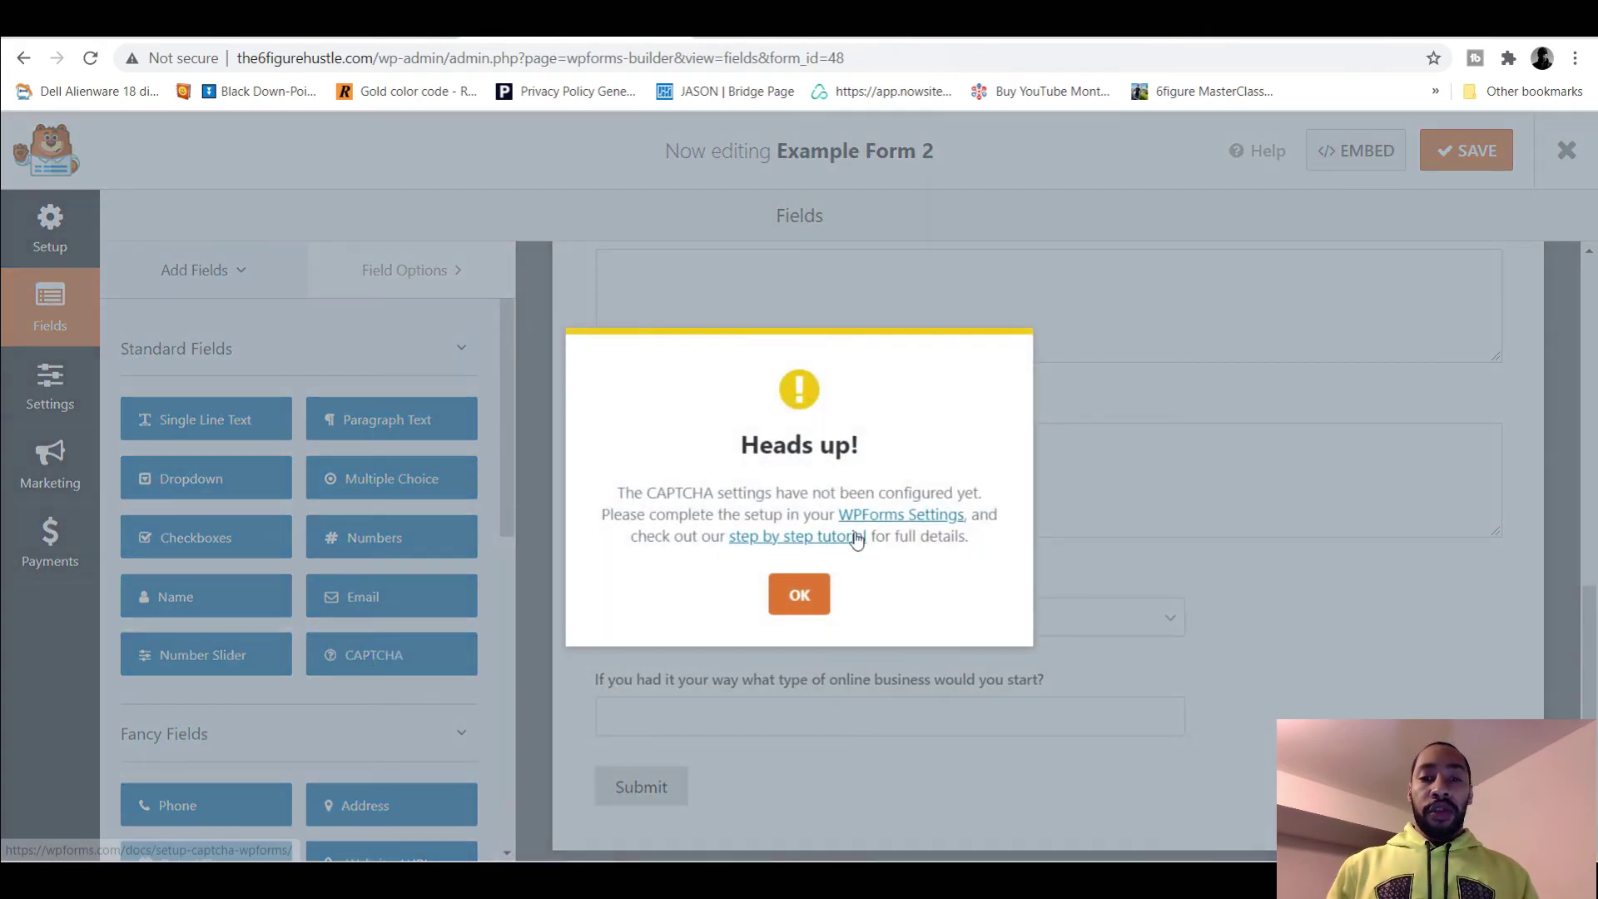
click(878, 517)
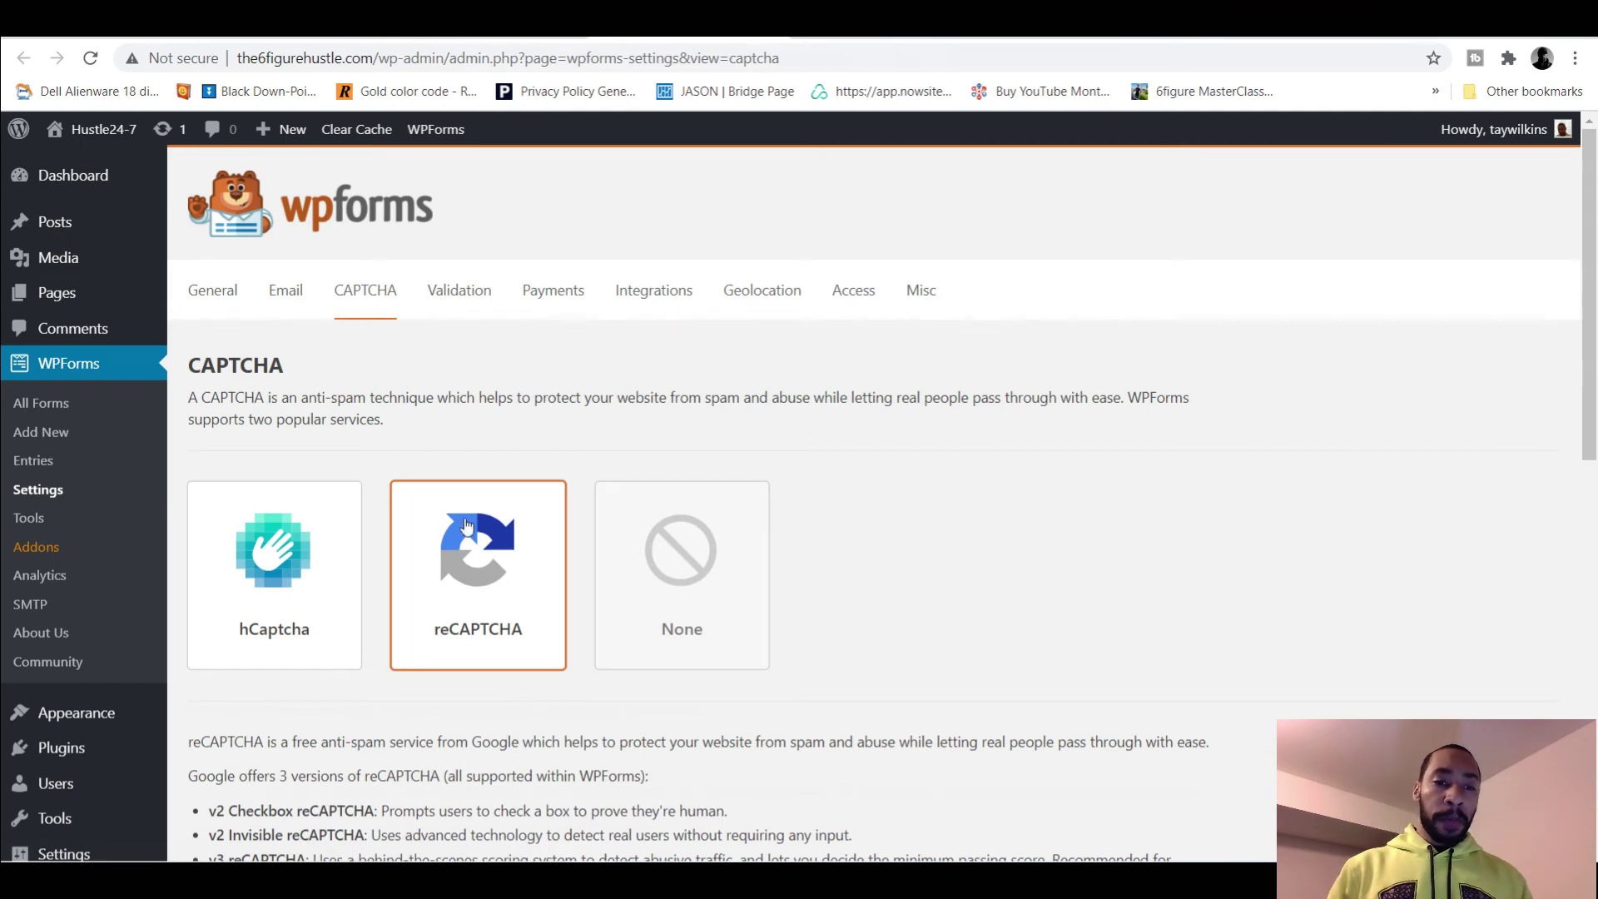
scroll(450, 528, down, 1)
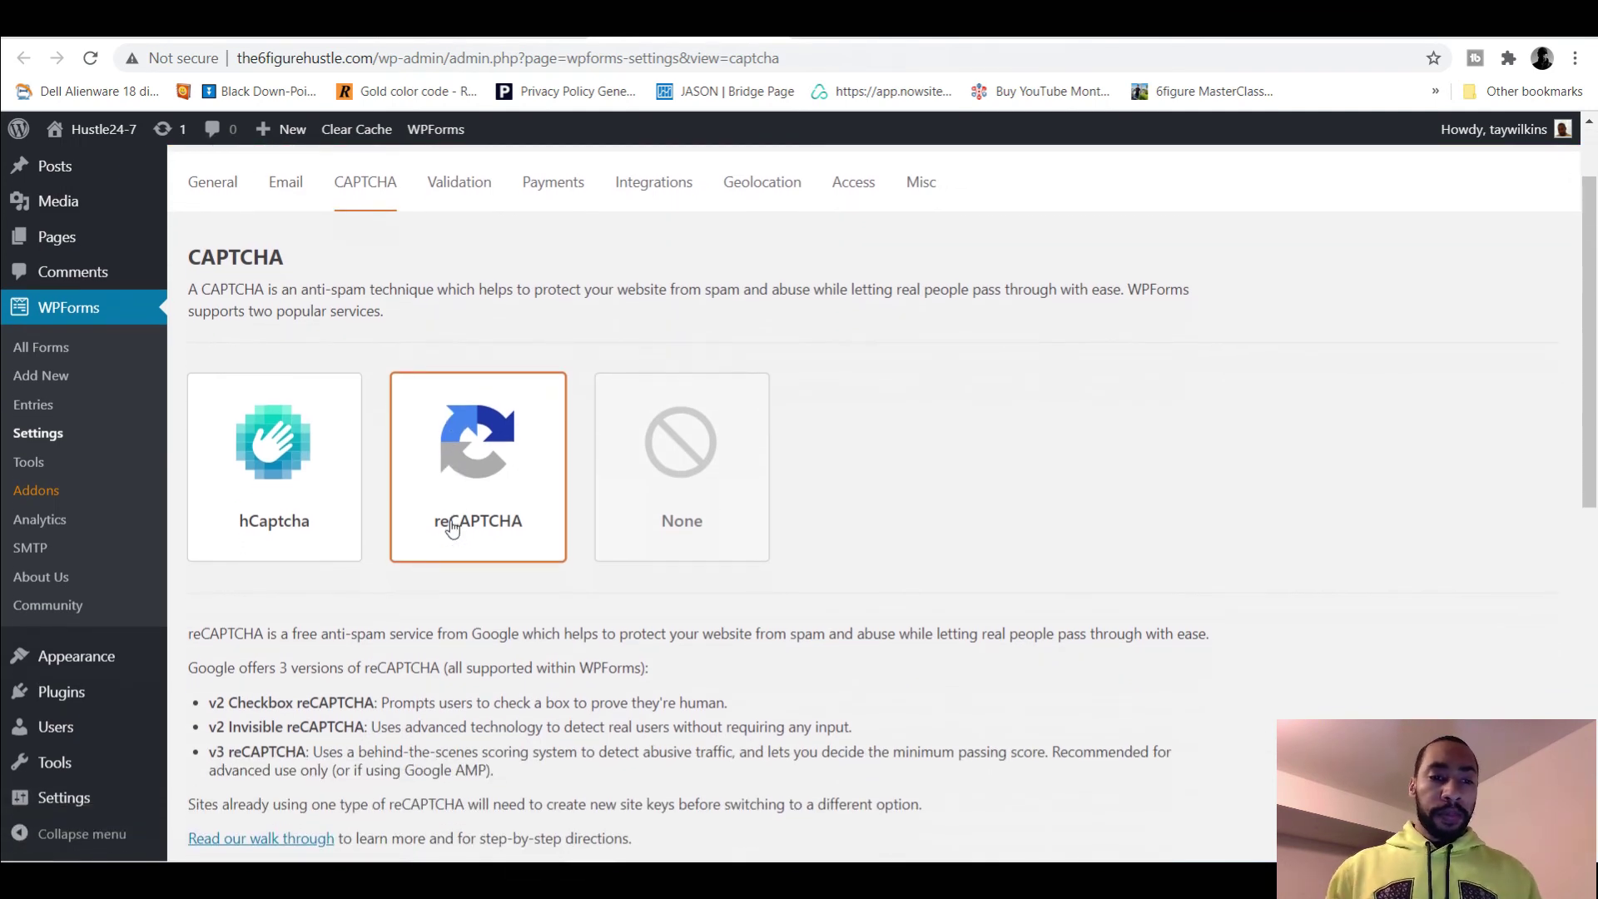
scroll(450, 527, down, 1)
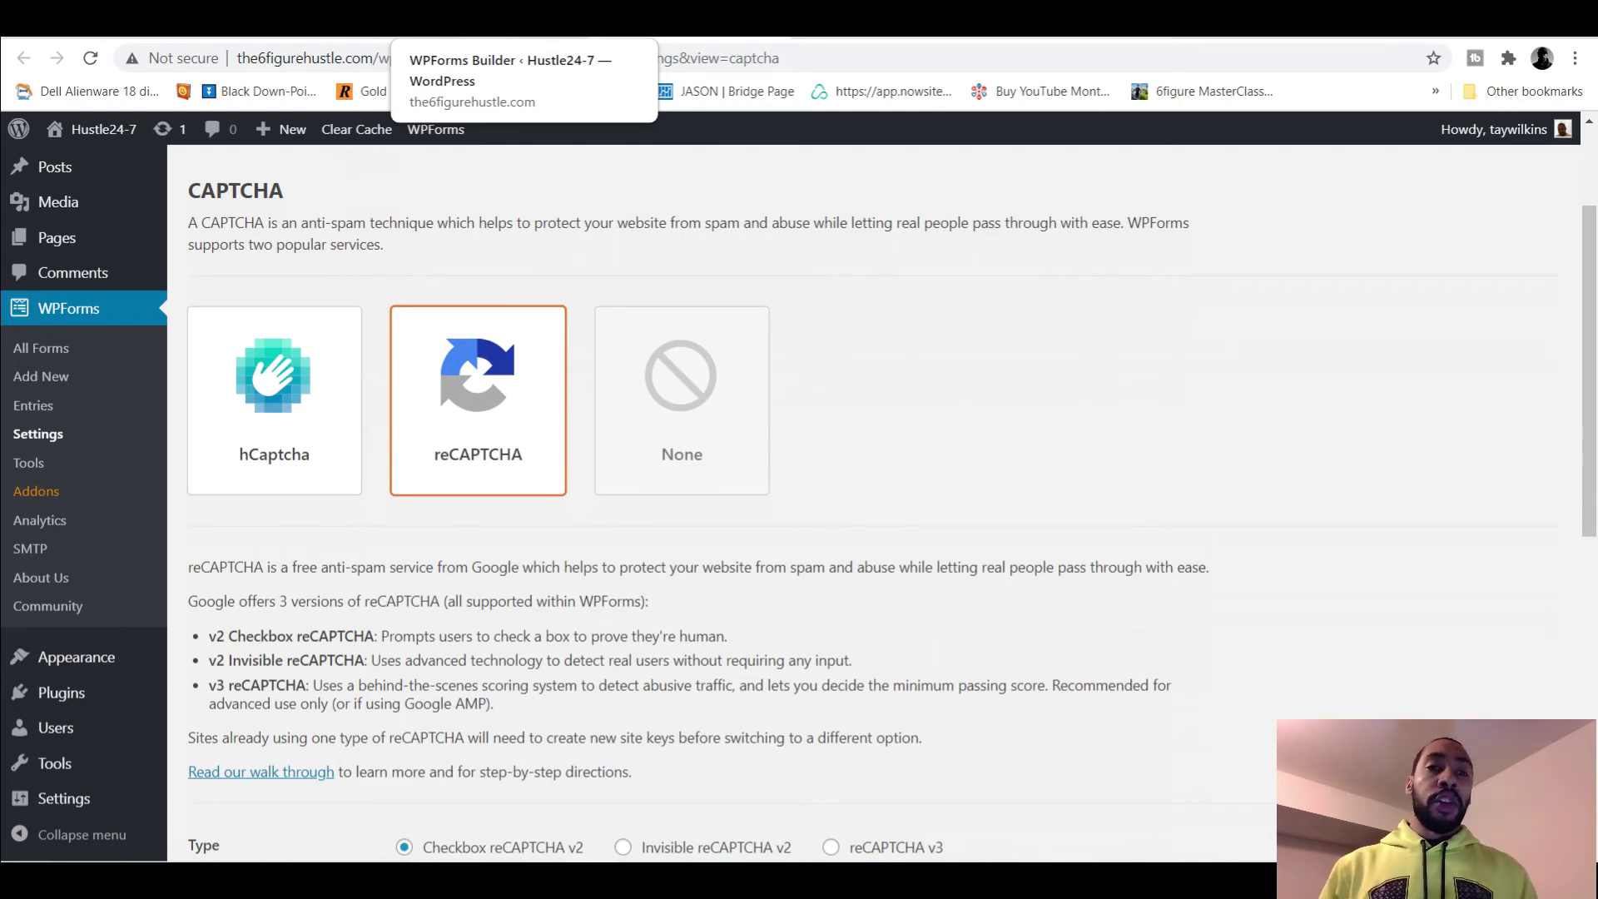
- Return to the Example Form 2 builder and dismiss the CAPTCHA notice
click(491, 23)
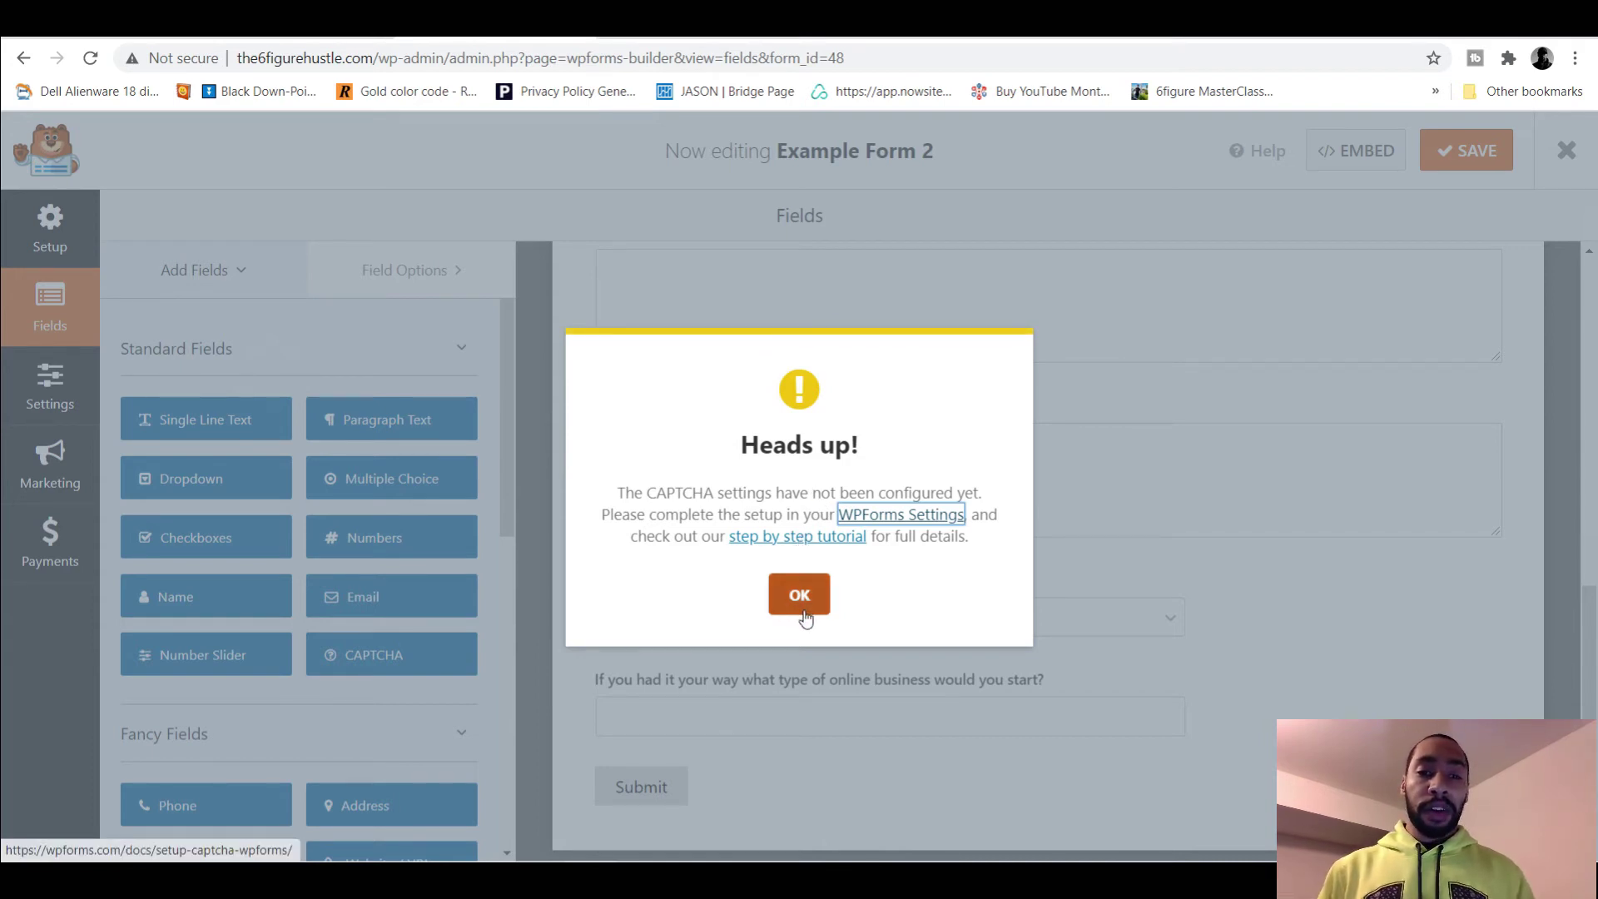
click(803, 610)
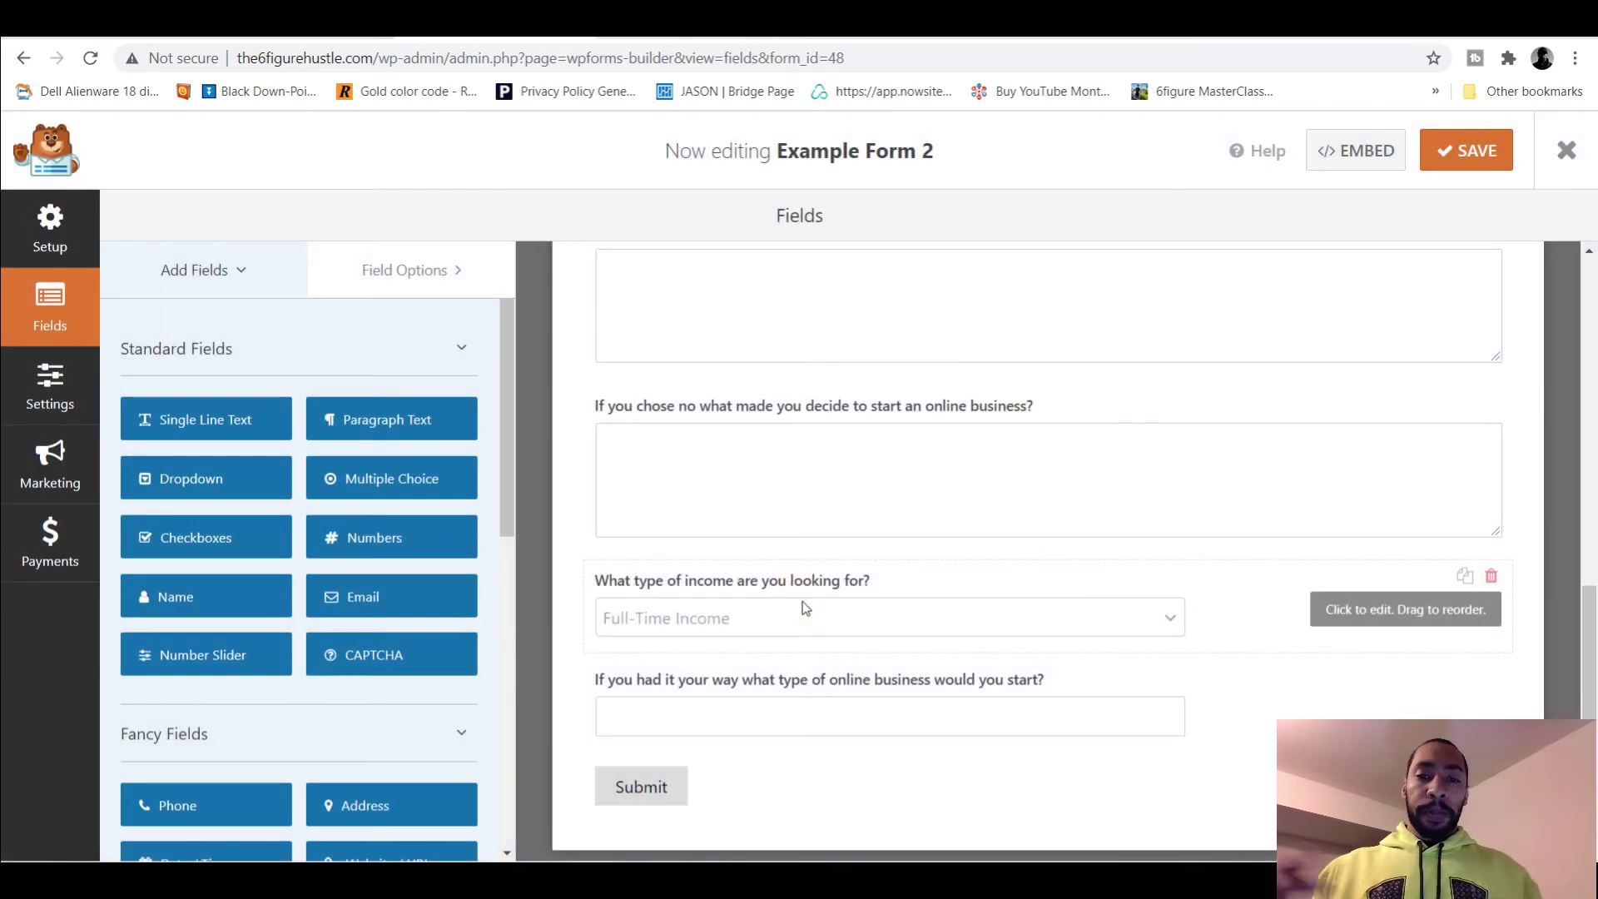
scroll(805, 609, up, 5)
scroll(804, 610, up, 4)
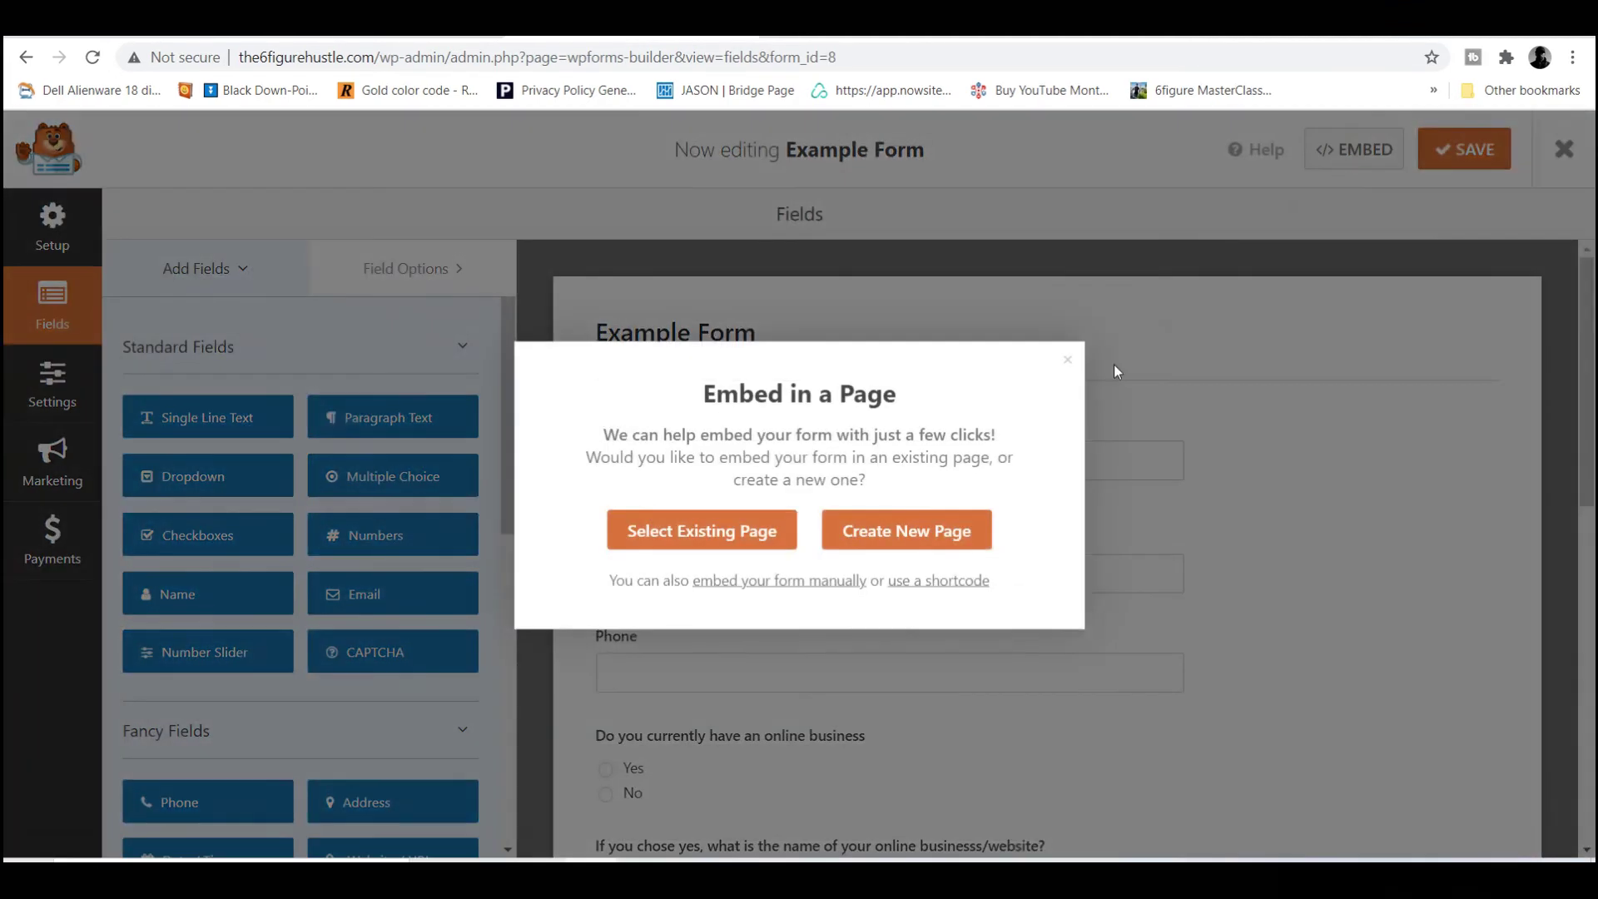
- Examine Example Form's embedding options: the shortcode, an existing page and a new page
click(957, 579)
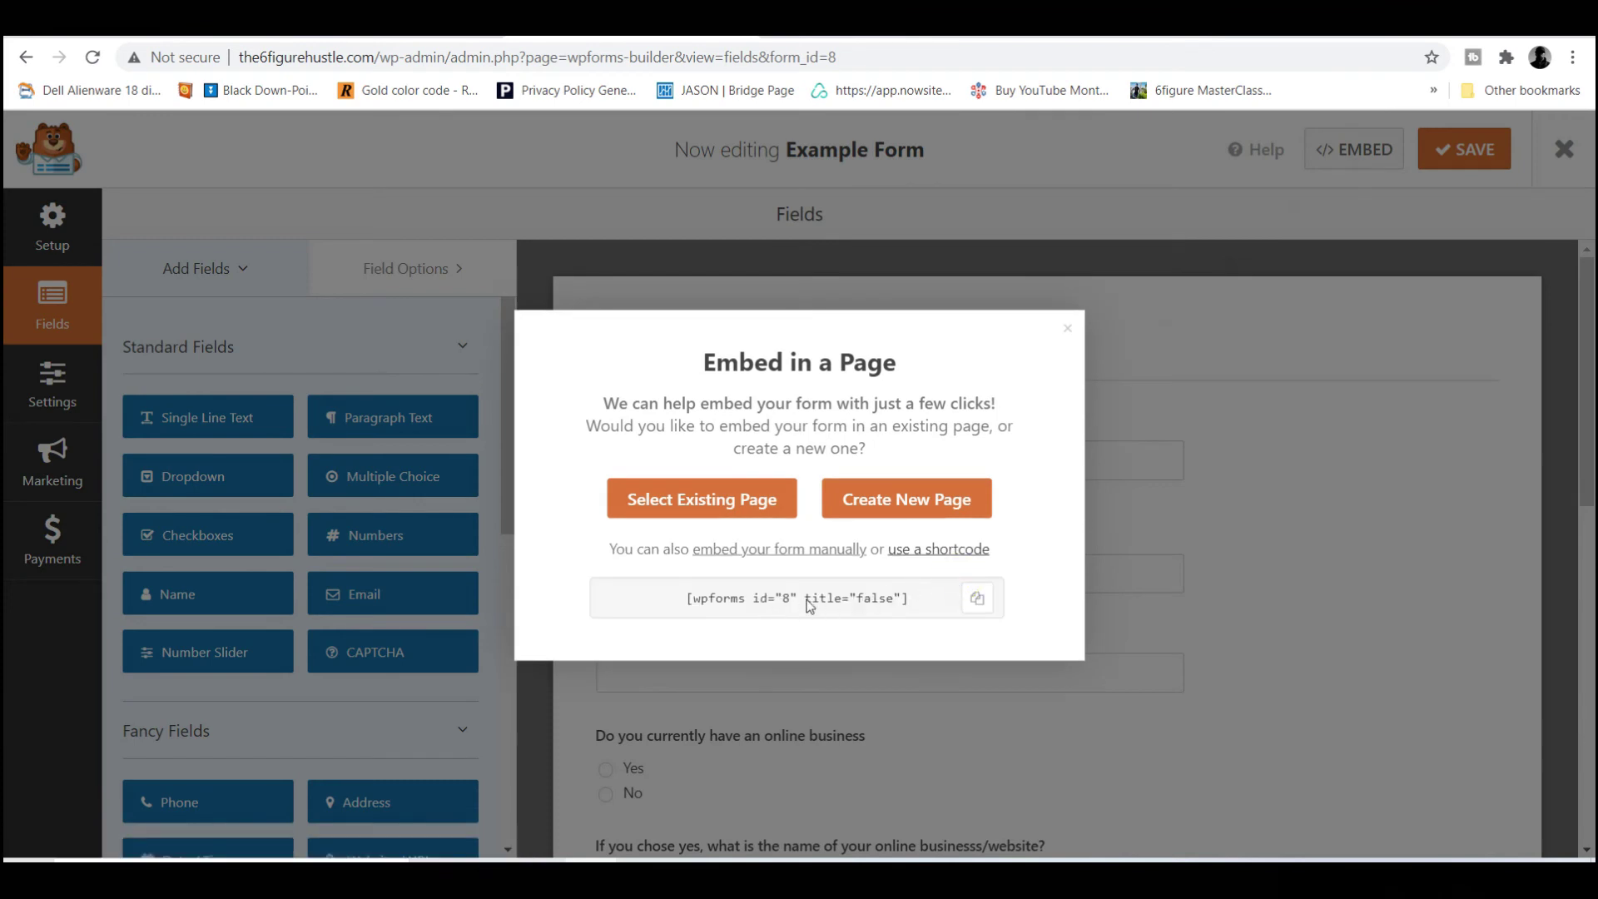
click(778, 499)
click(827, 513)
click(829, 514)
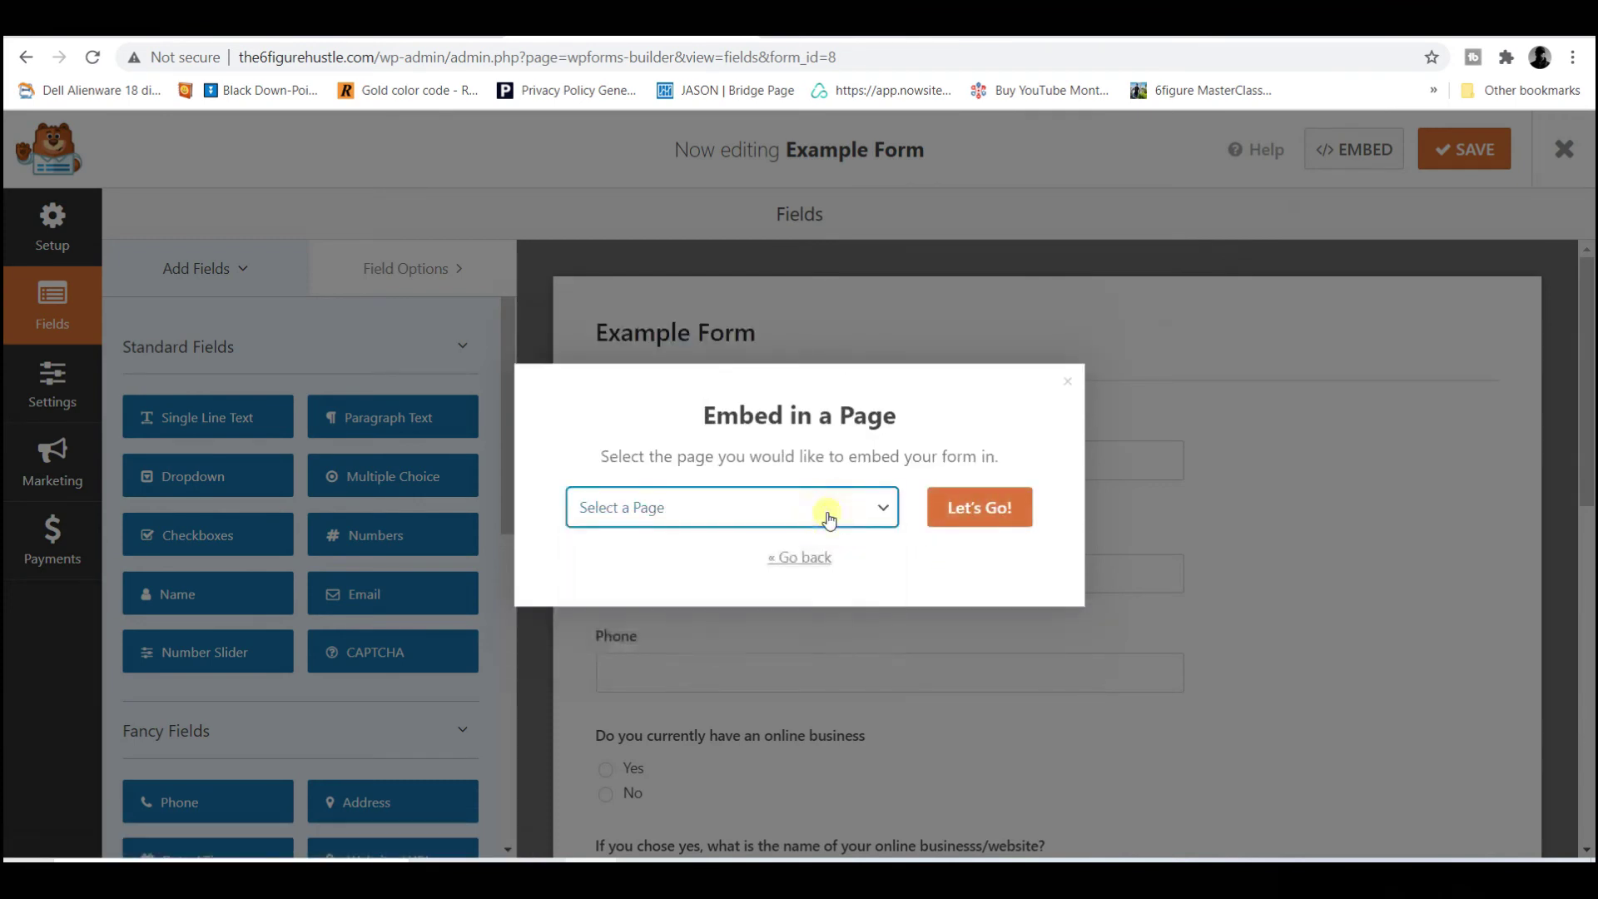
click(801, 558)
click(869, 532)
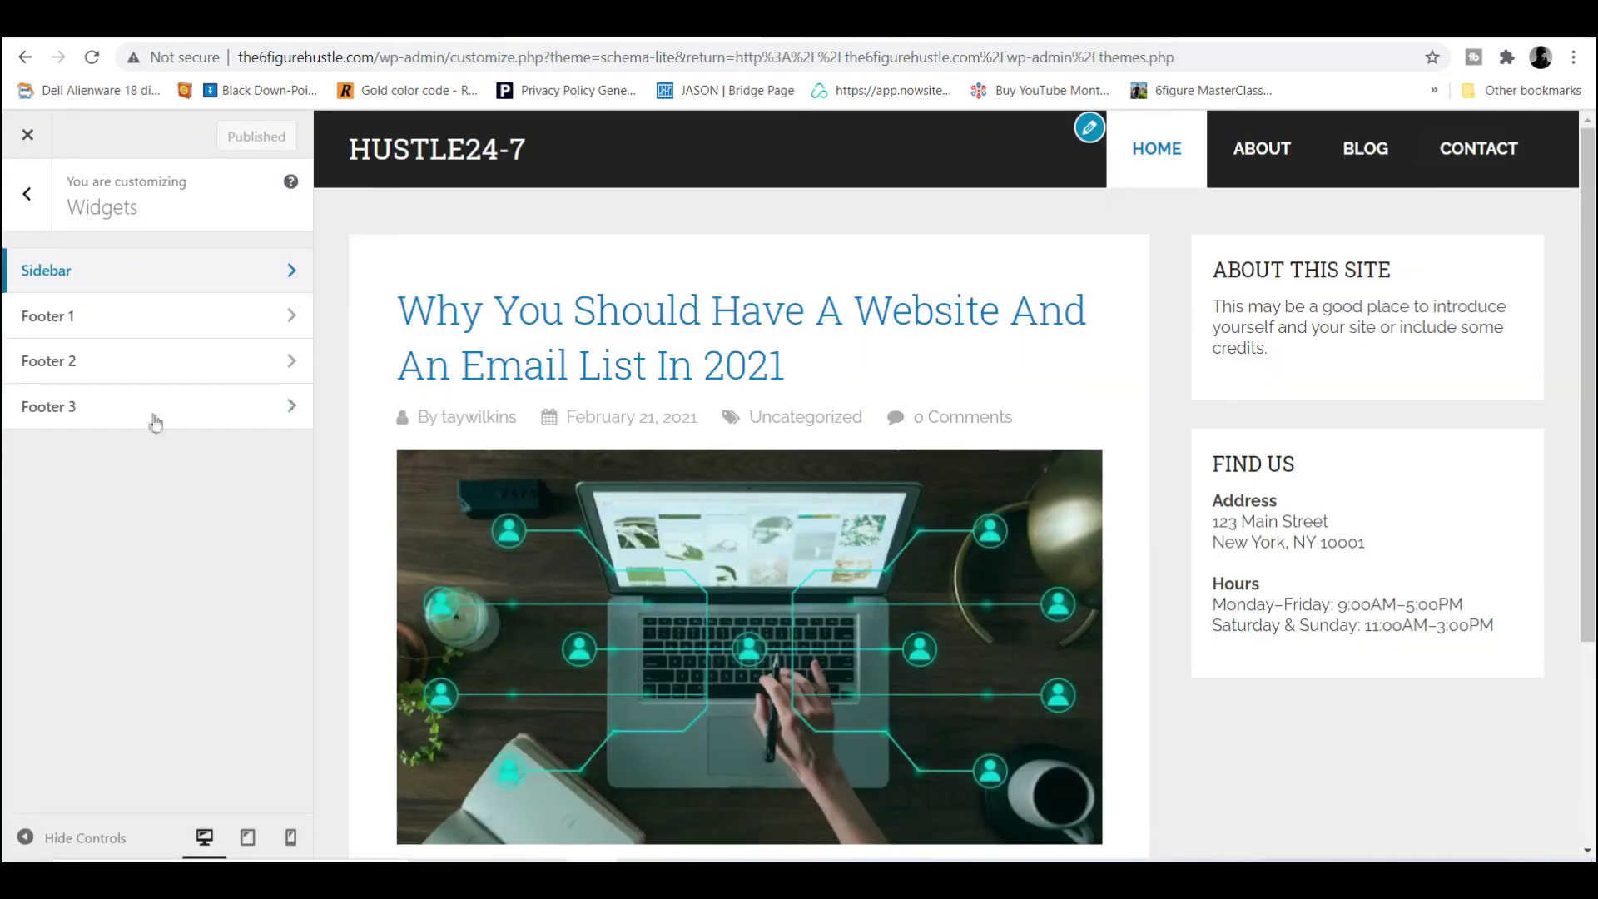
- Add a WPForms widget to the site's Sidebar widget area
click(108, 268)
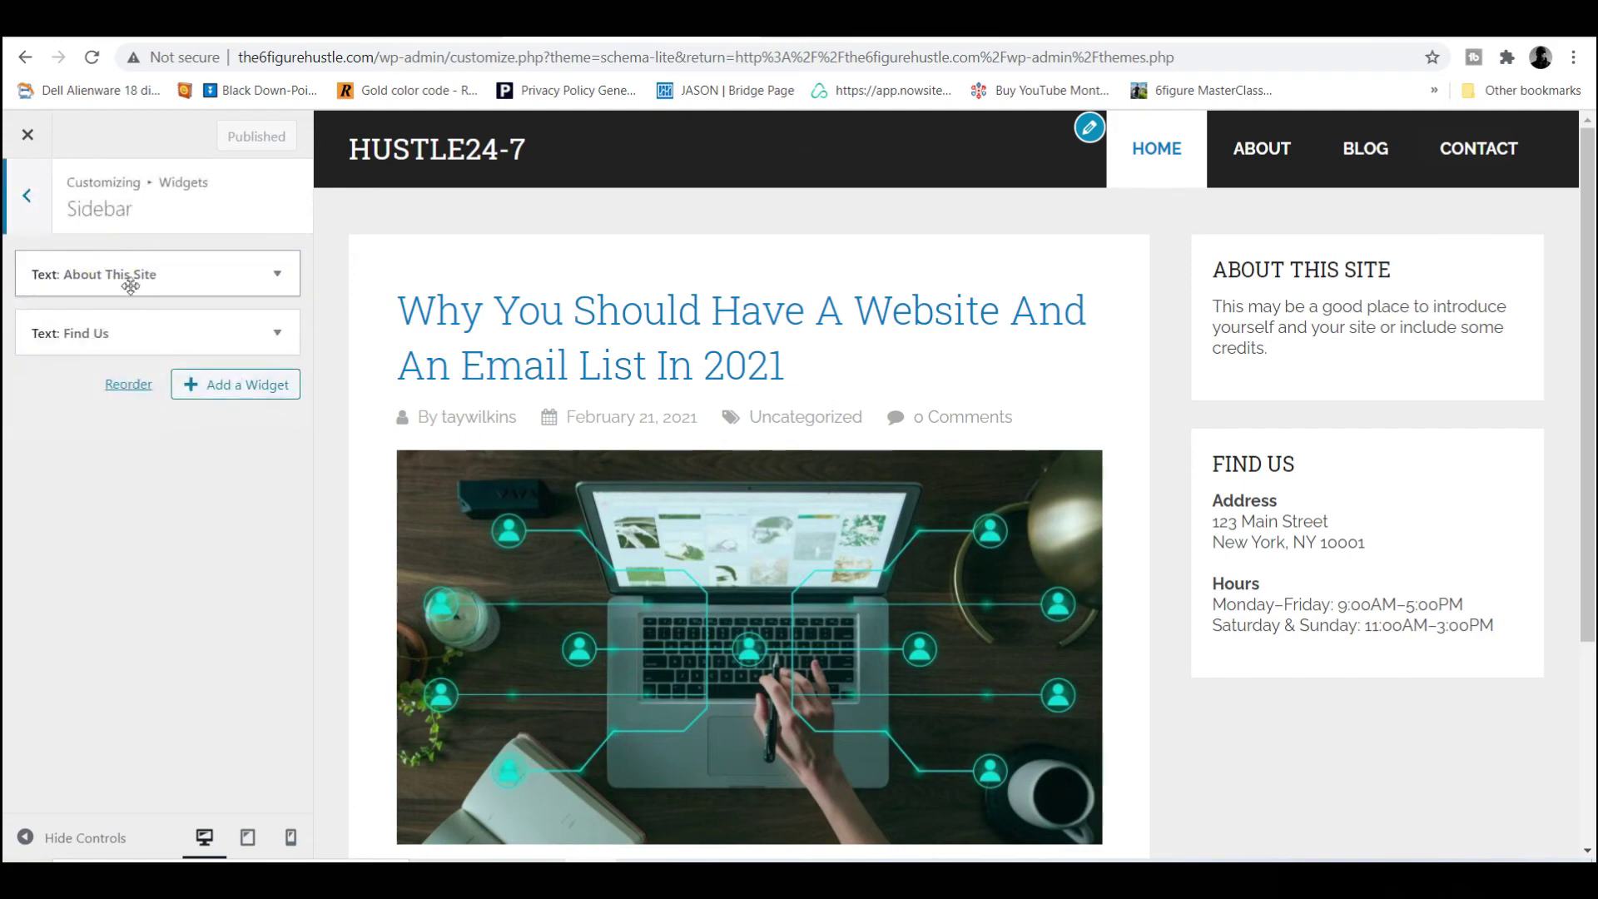
click(226, 383)
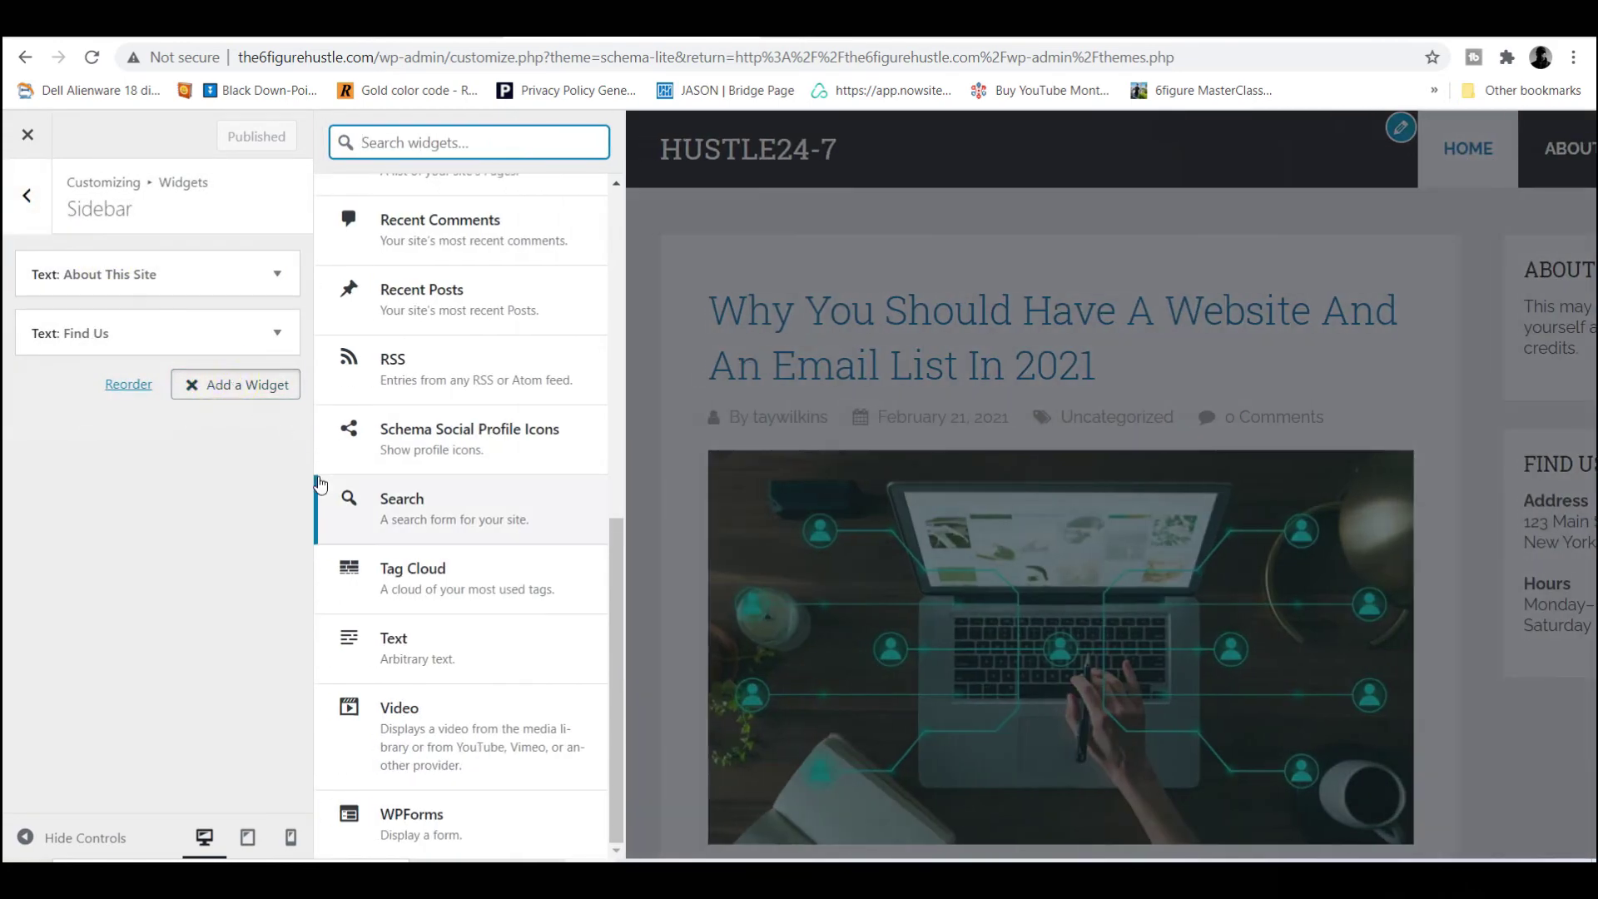
click(423, 832)
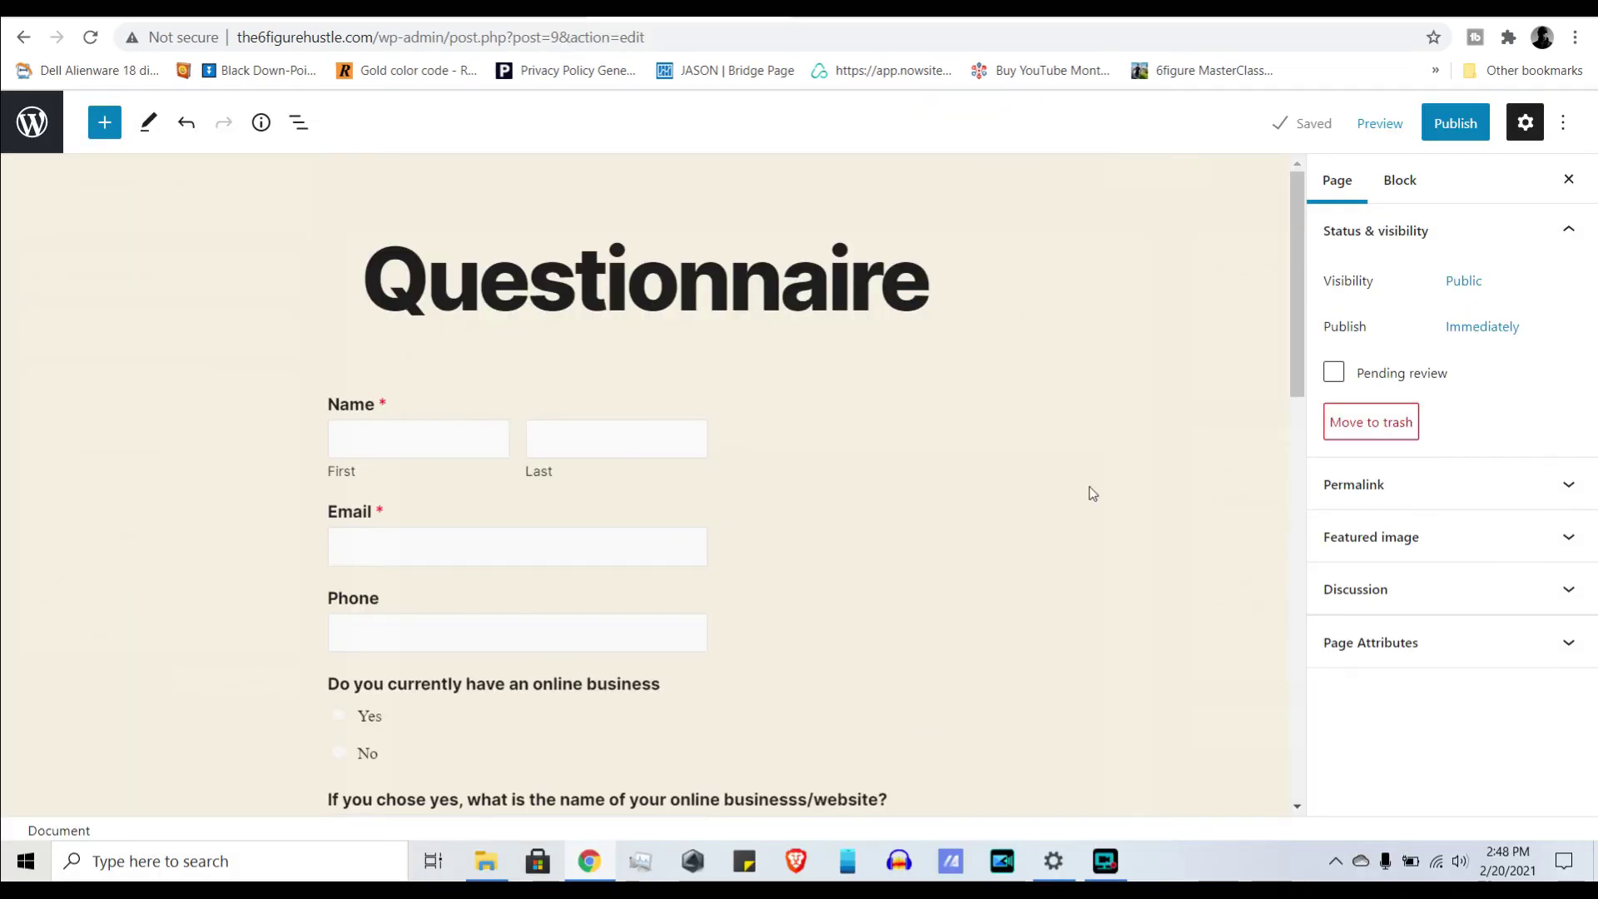
- Review the form embedded in the Questionnaire page, down to its Submit button and back up
scroll(1092, 493, down, 5)
scroll(1092, 494, down, 8)
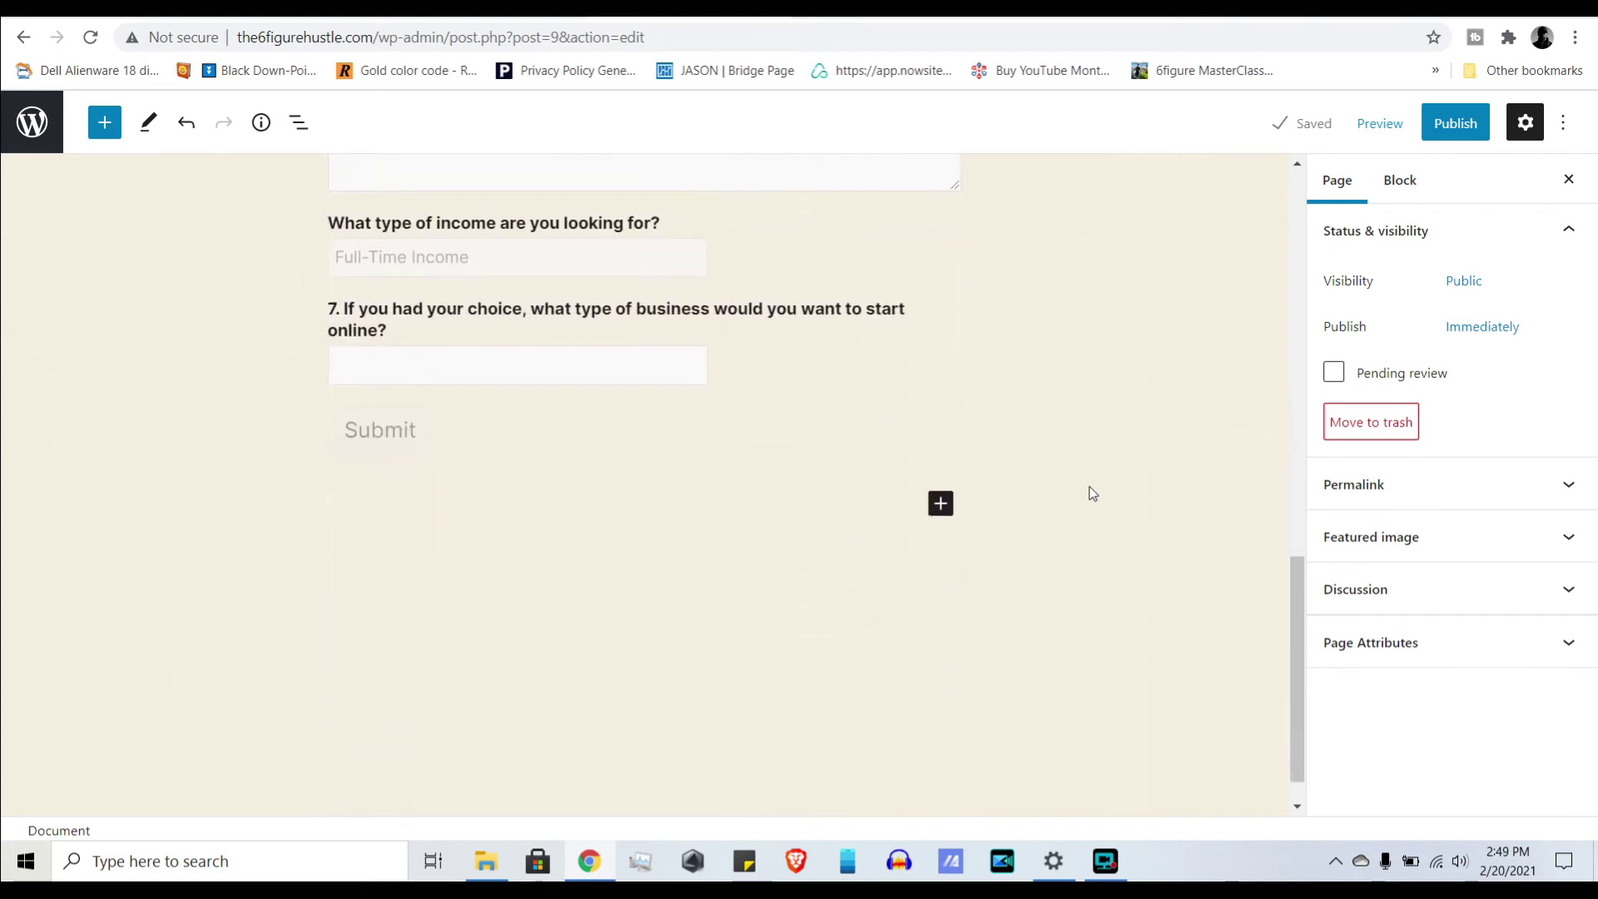
scroll(1092, 494, up, 10)
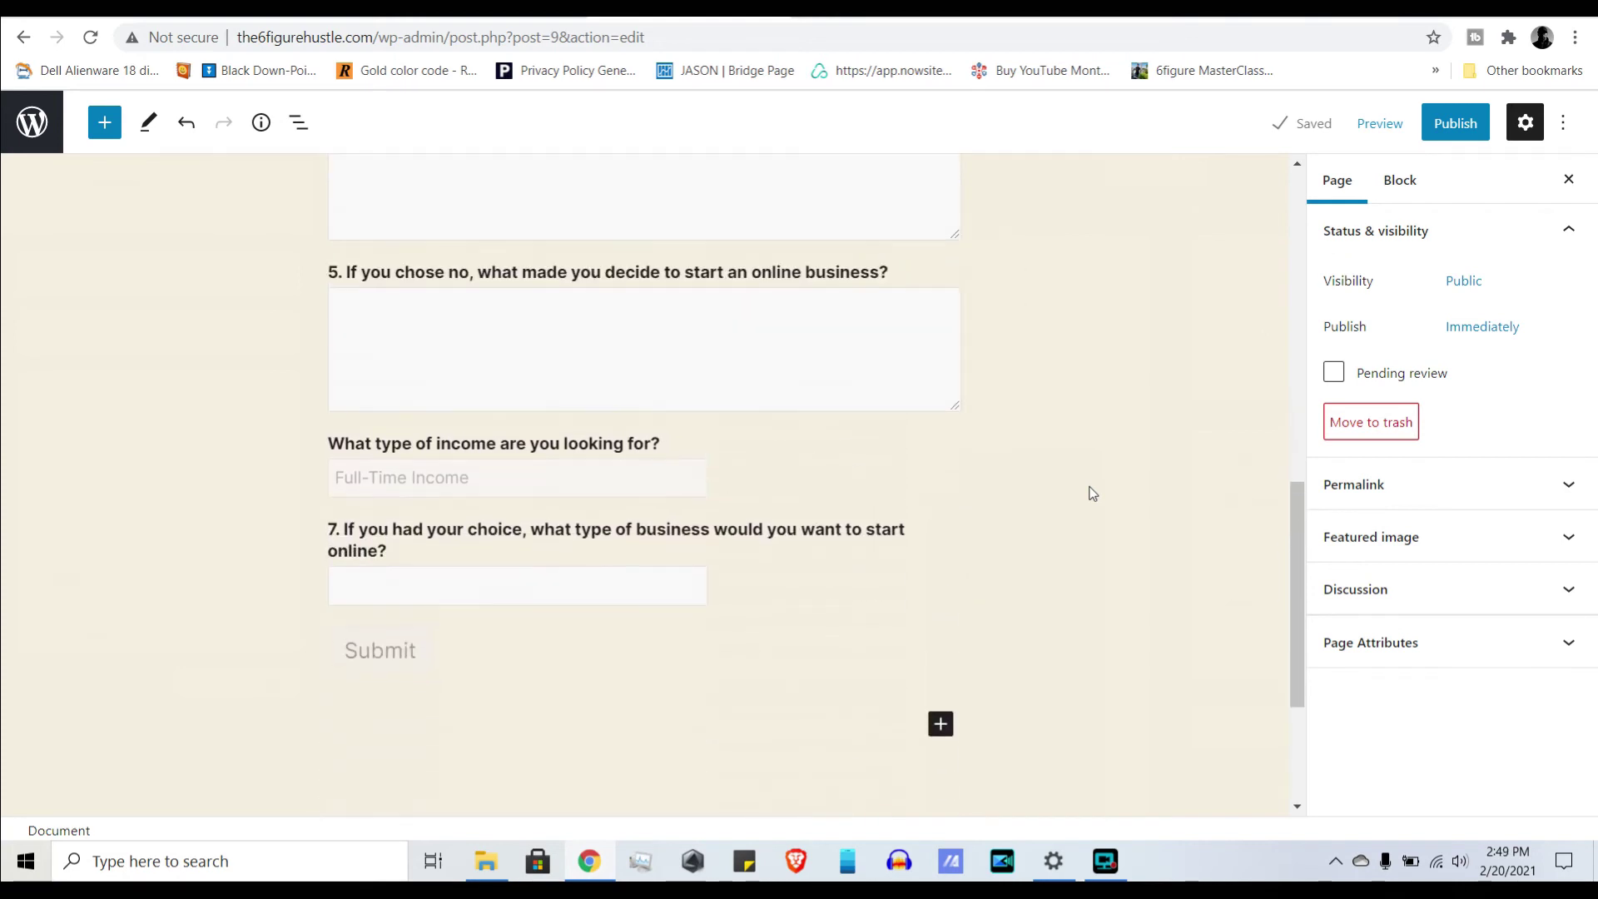
scroll(1090, 493, up, 2)
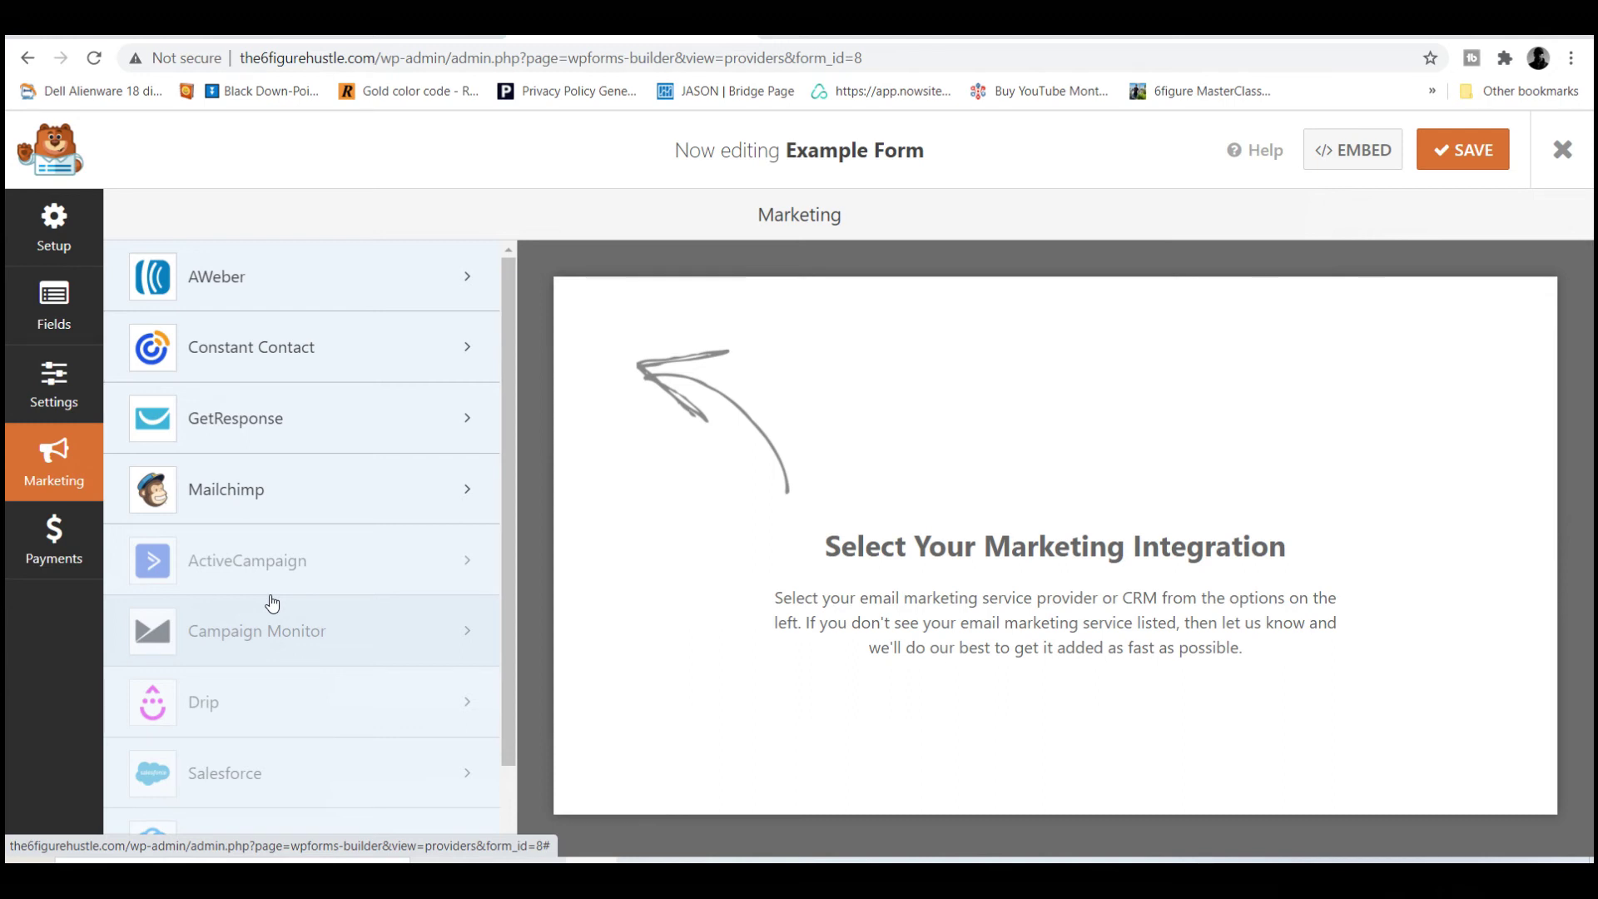
- Look through Example Form's marketing integrations and Zapier's web page on connecting and automating apps
scroll(272, 602, down, 1)
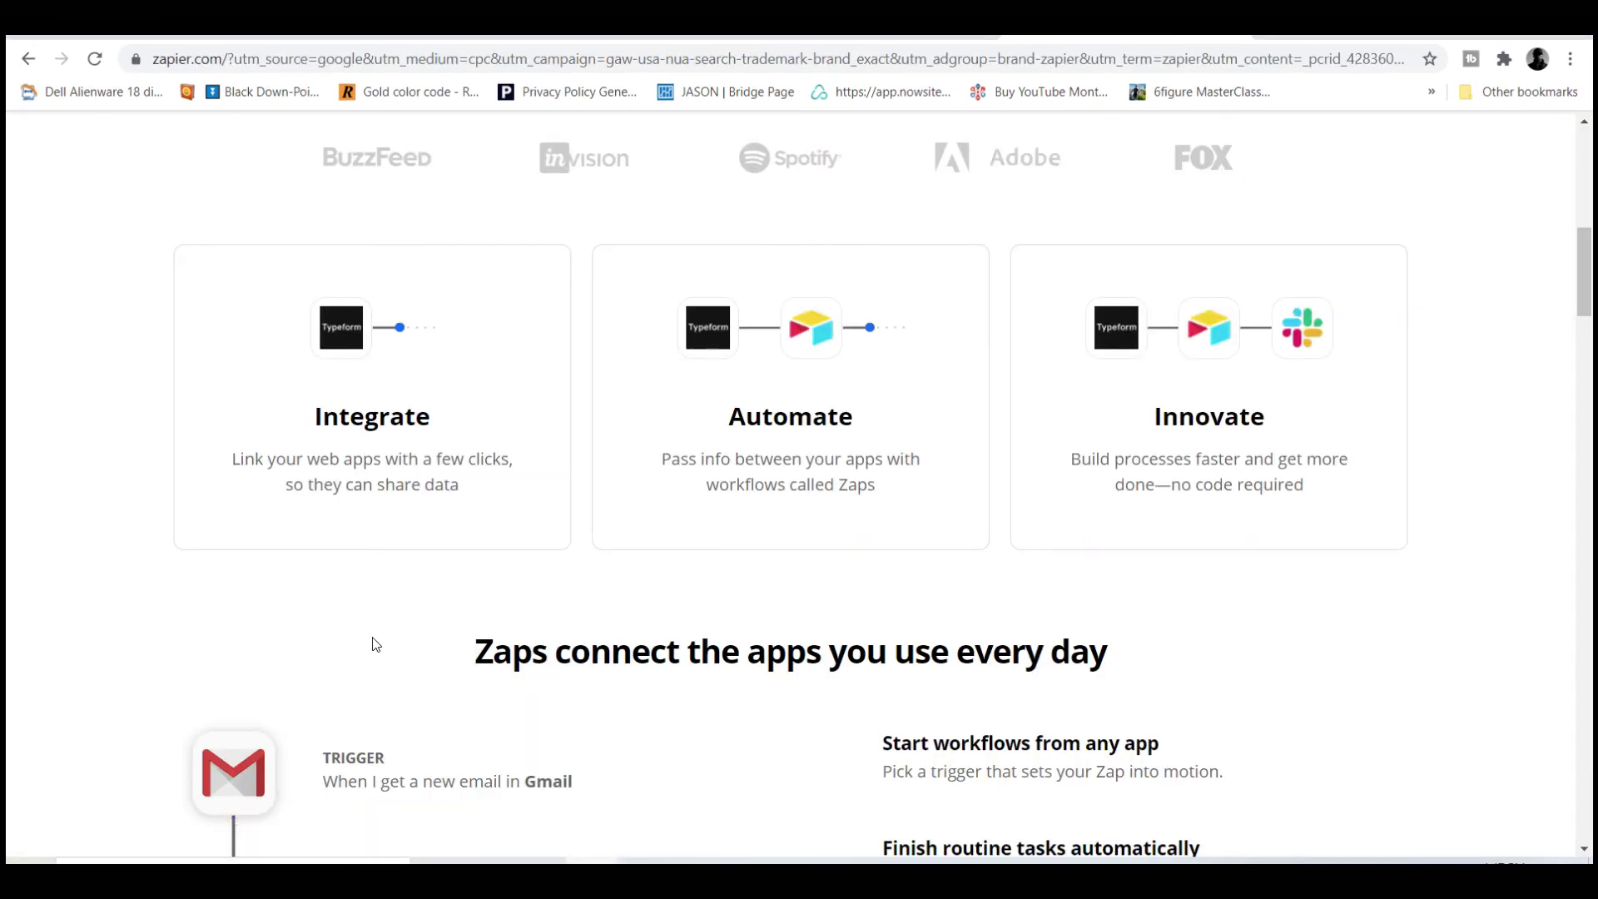
scroll(372, 644, down, 8)
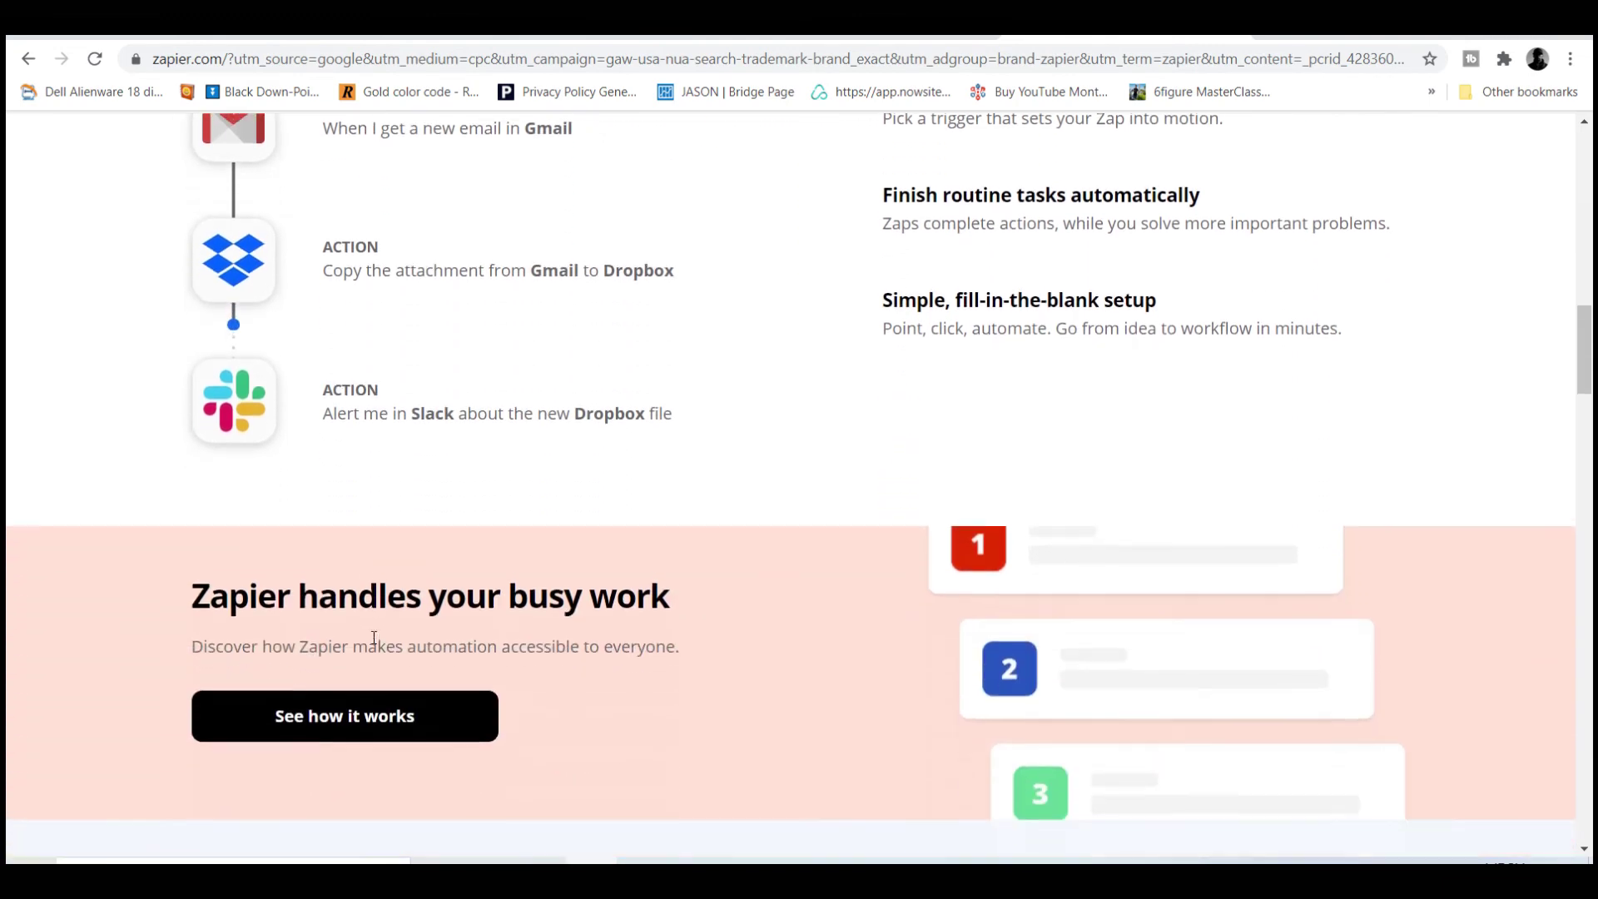
scroll(372, 637, down, 3)
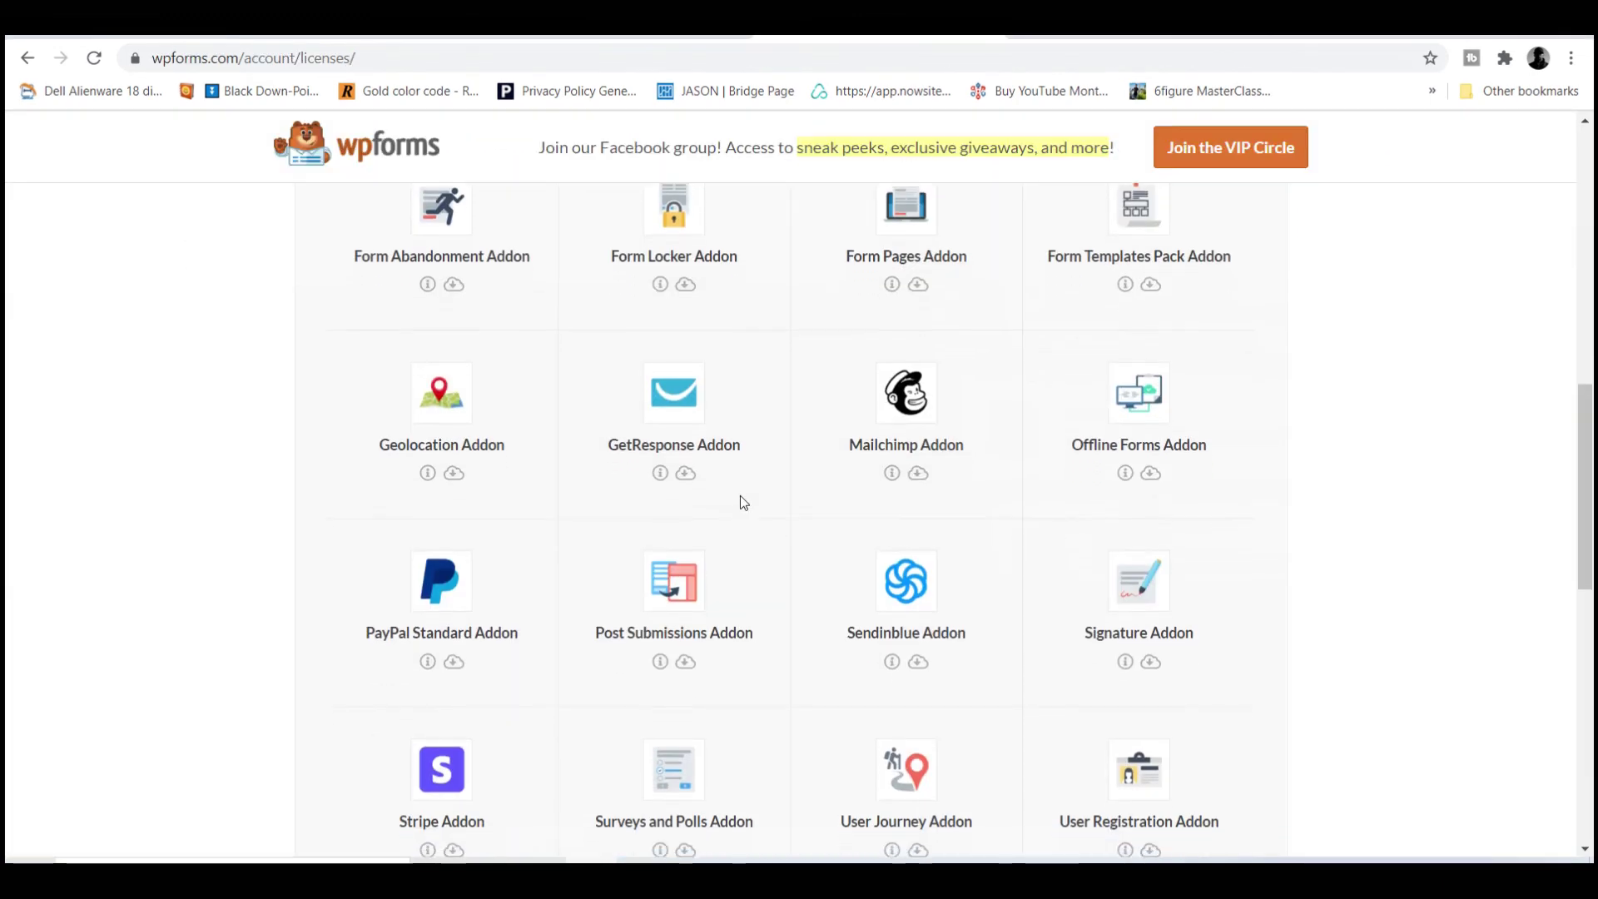
- Browse the addons on the WPForms account licenses page and read the Post Submissions Addon description
scroll(741, 496, down, 2)
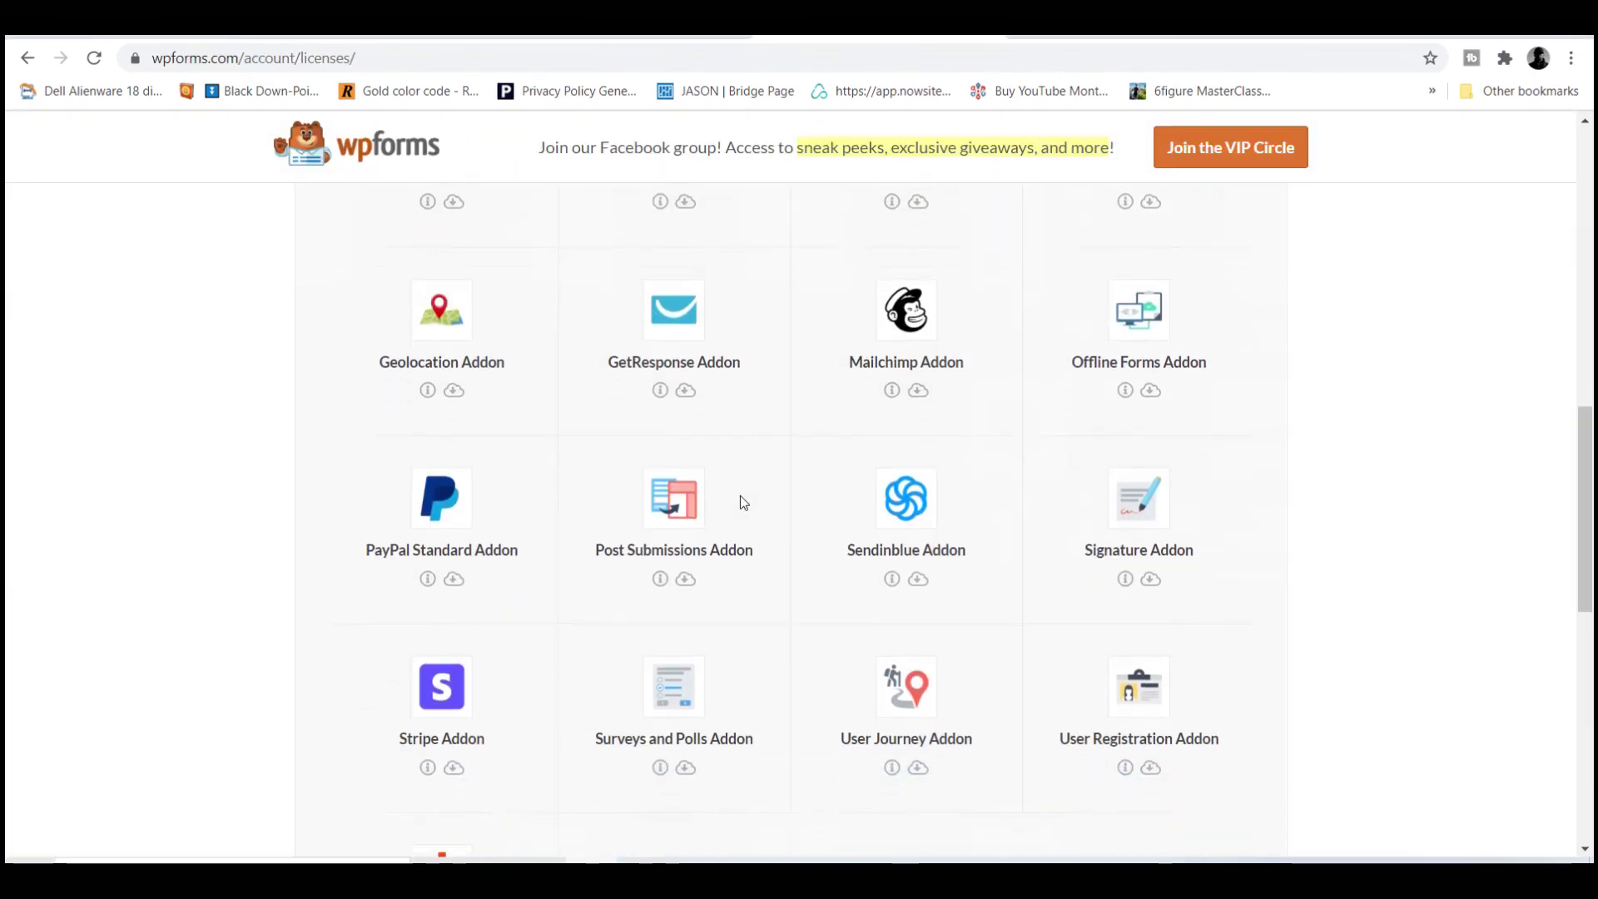
scroll(743, 503, down, 1)
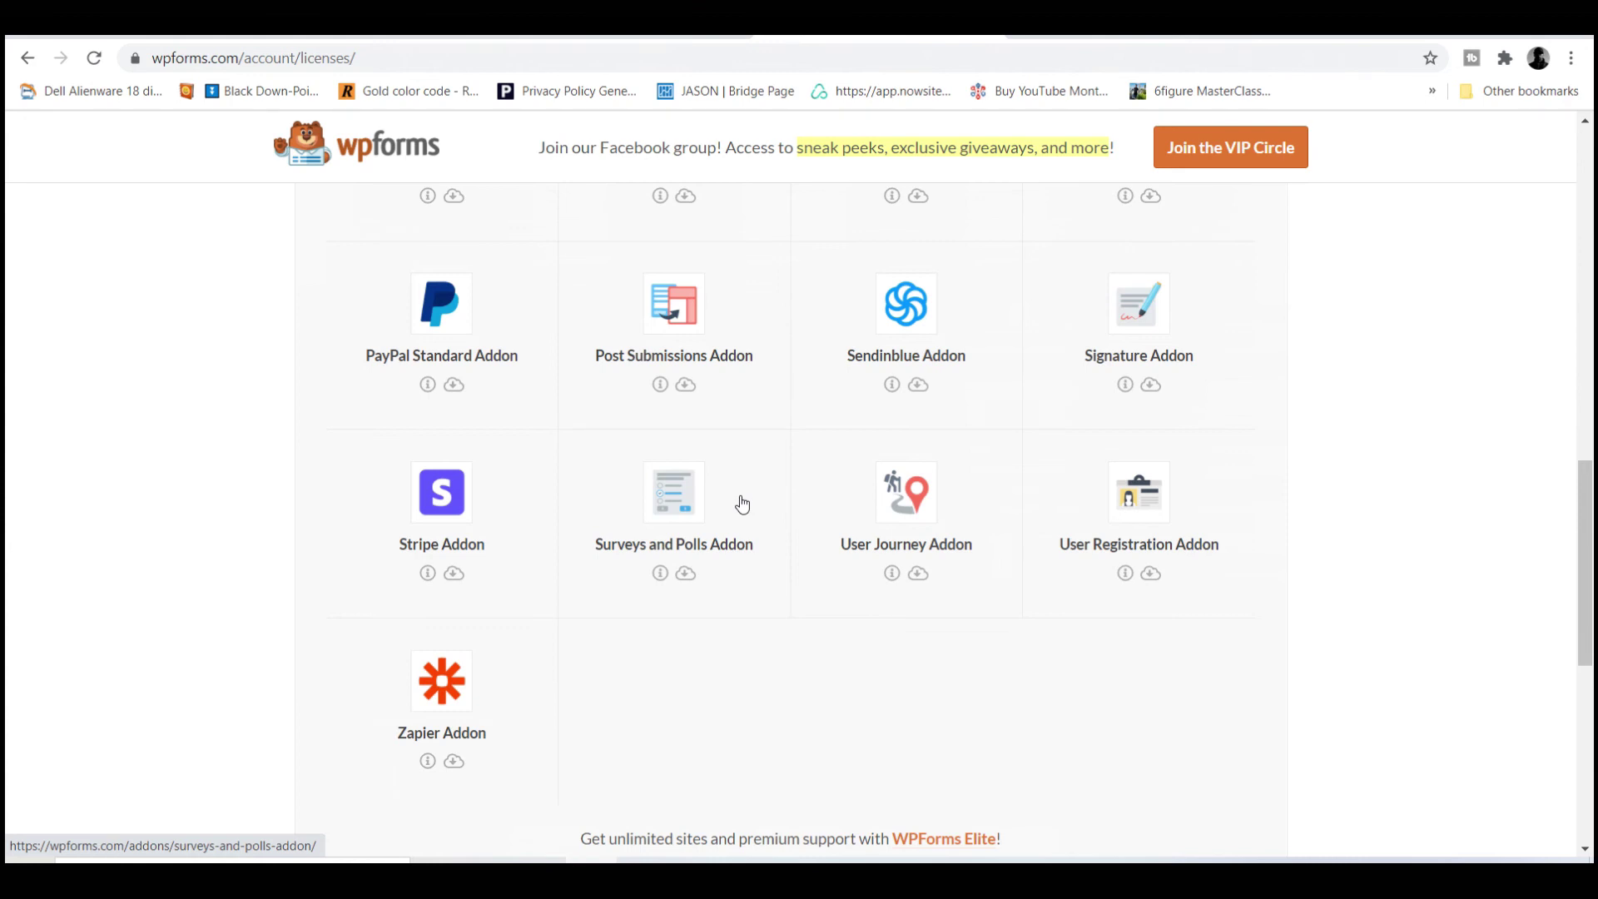
click(644, 357)
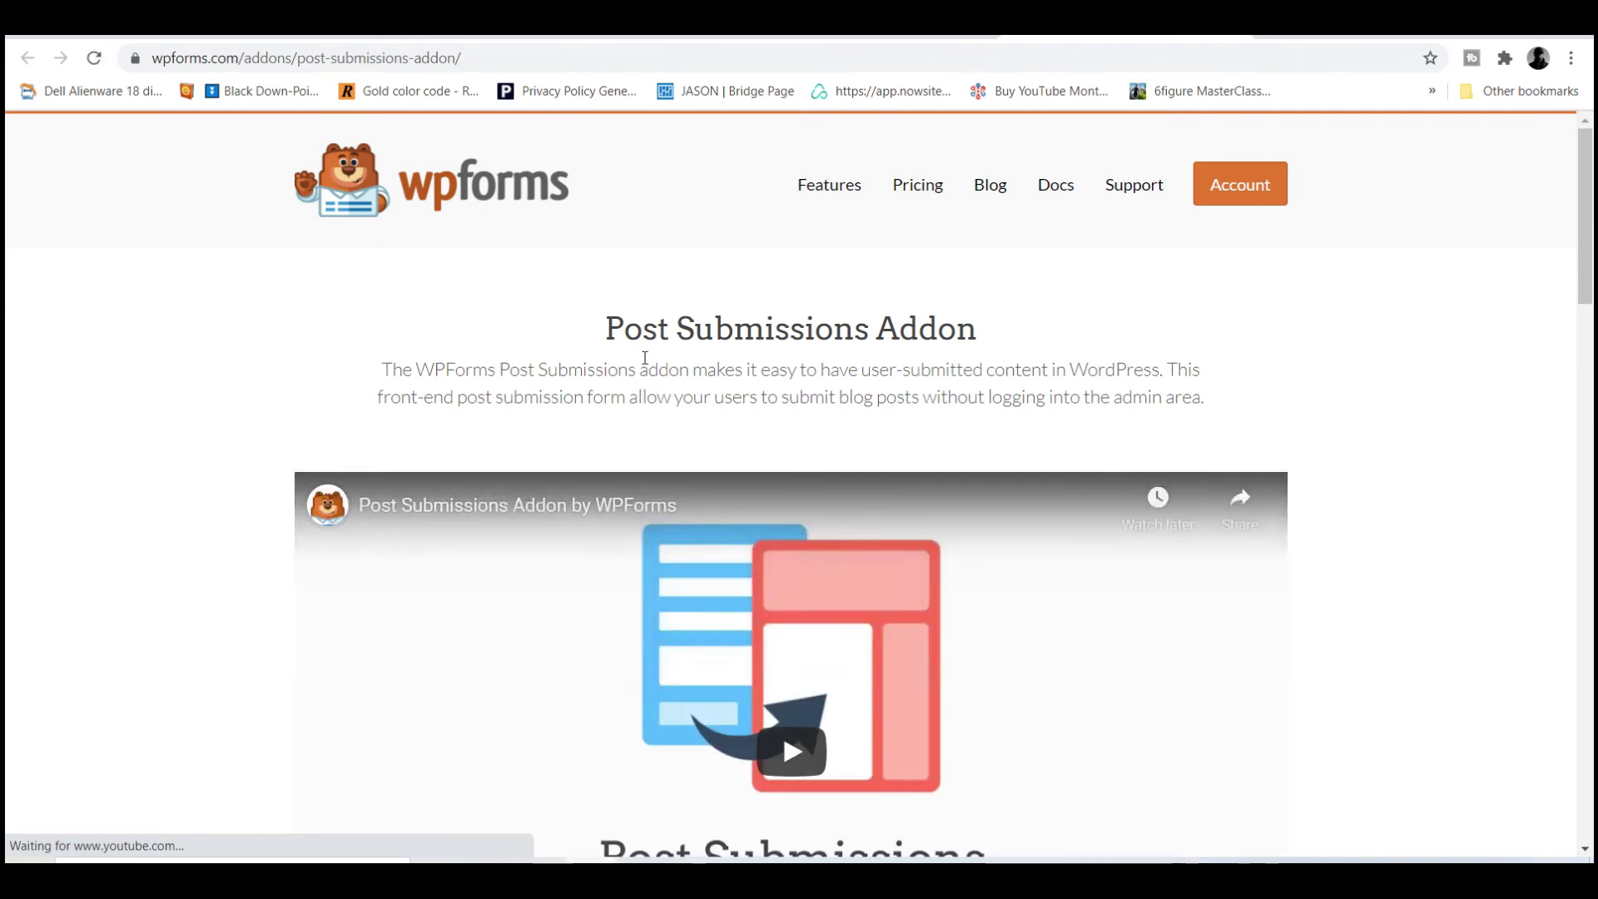
scroll(642, 357, down, 5)
scroll(643, 357, down, 4)
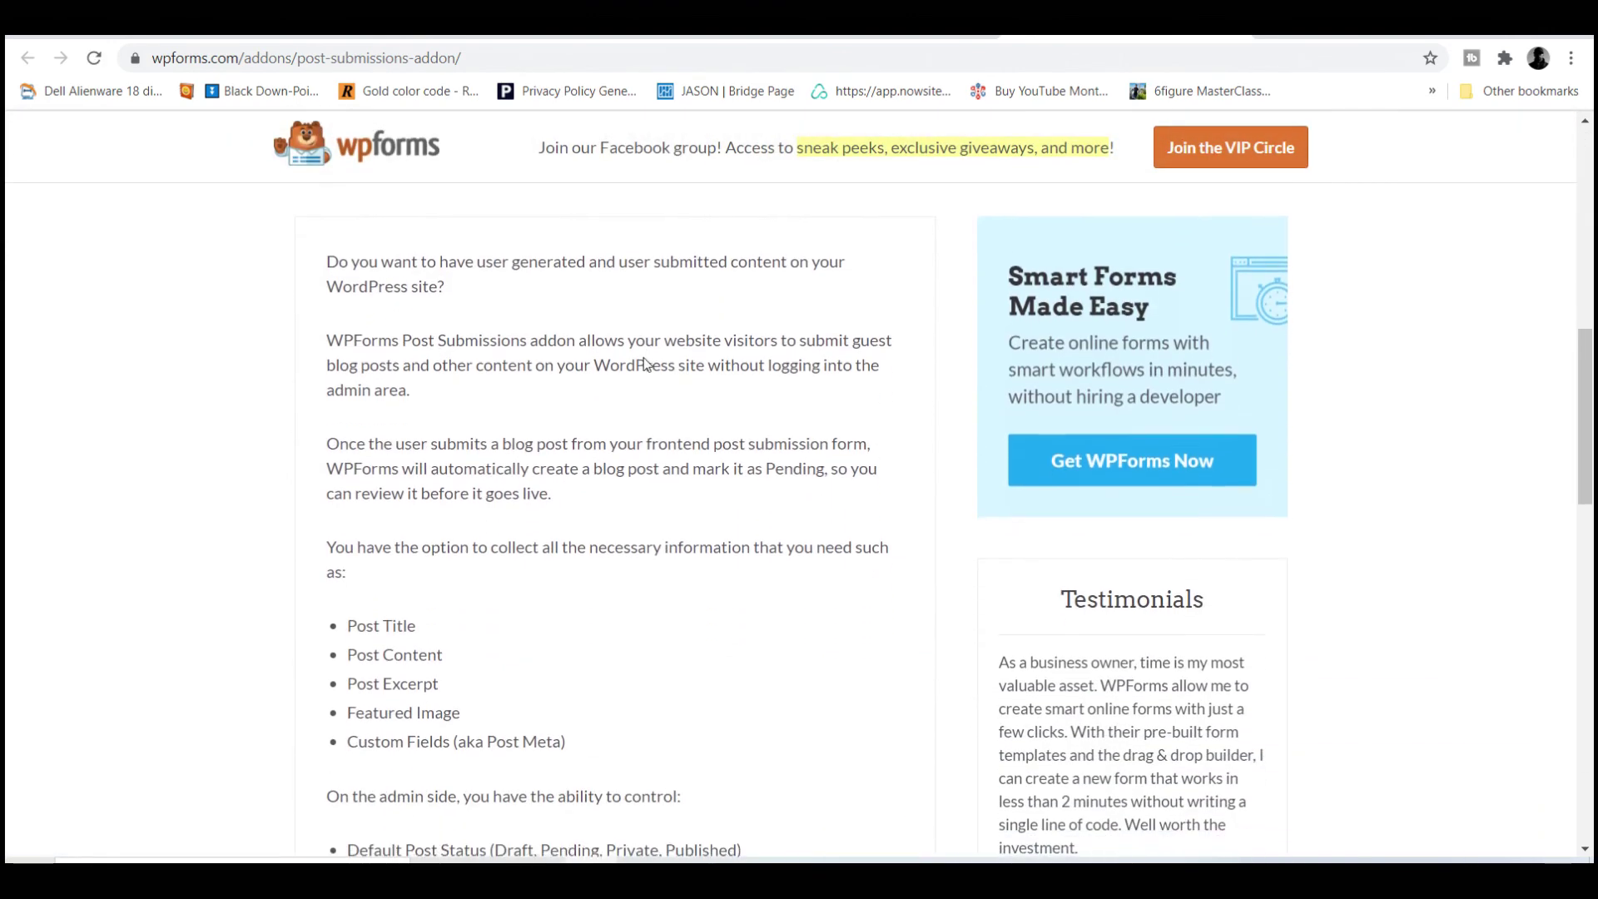
click(826, 35)
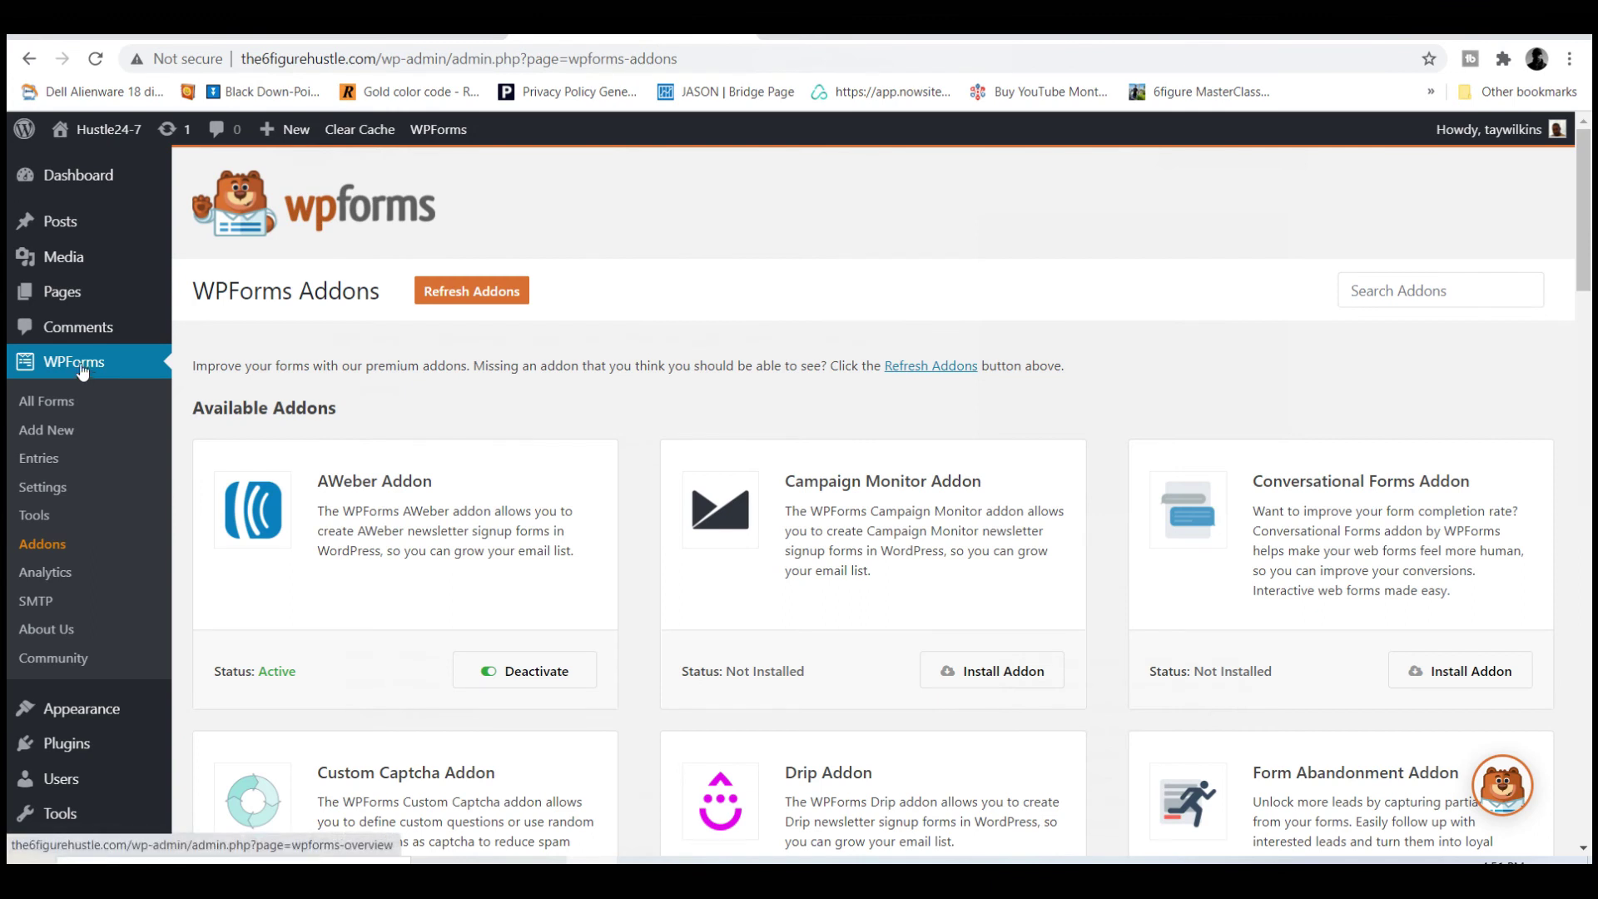
- Open the WPForms Addons page in the WordPress admin and look through the available addons and their installation status
click(60, 552)
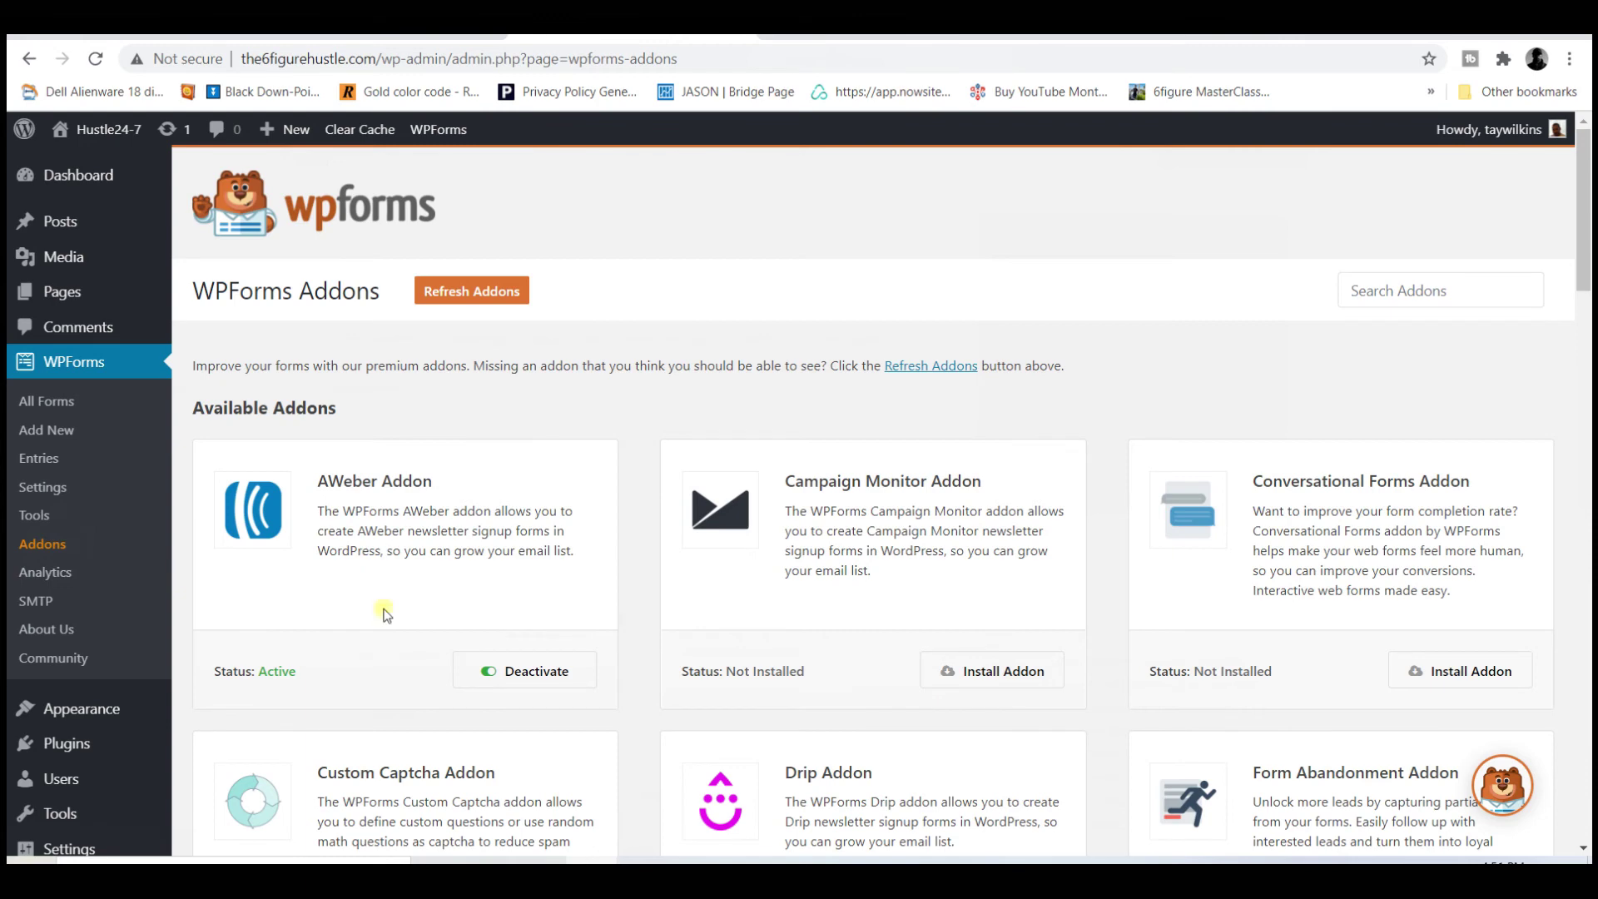
scroll(384, 612, down, 4)
scroll(385, 614, down, 7)
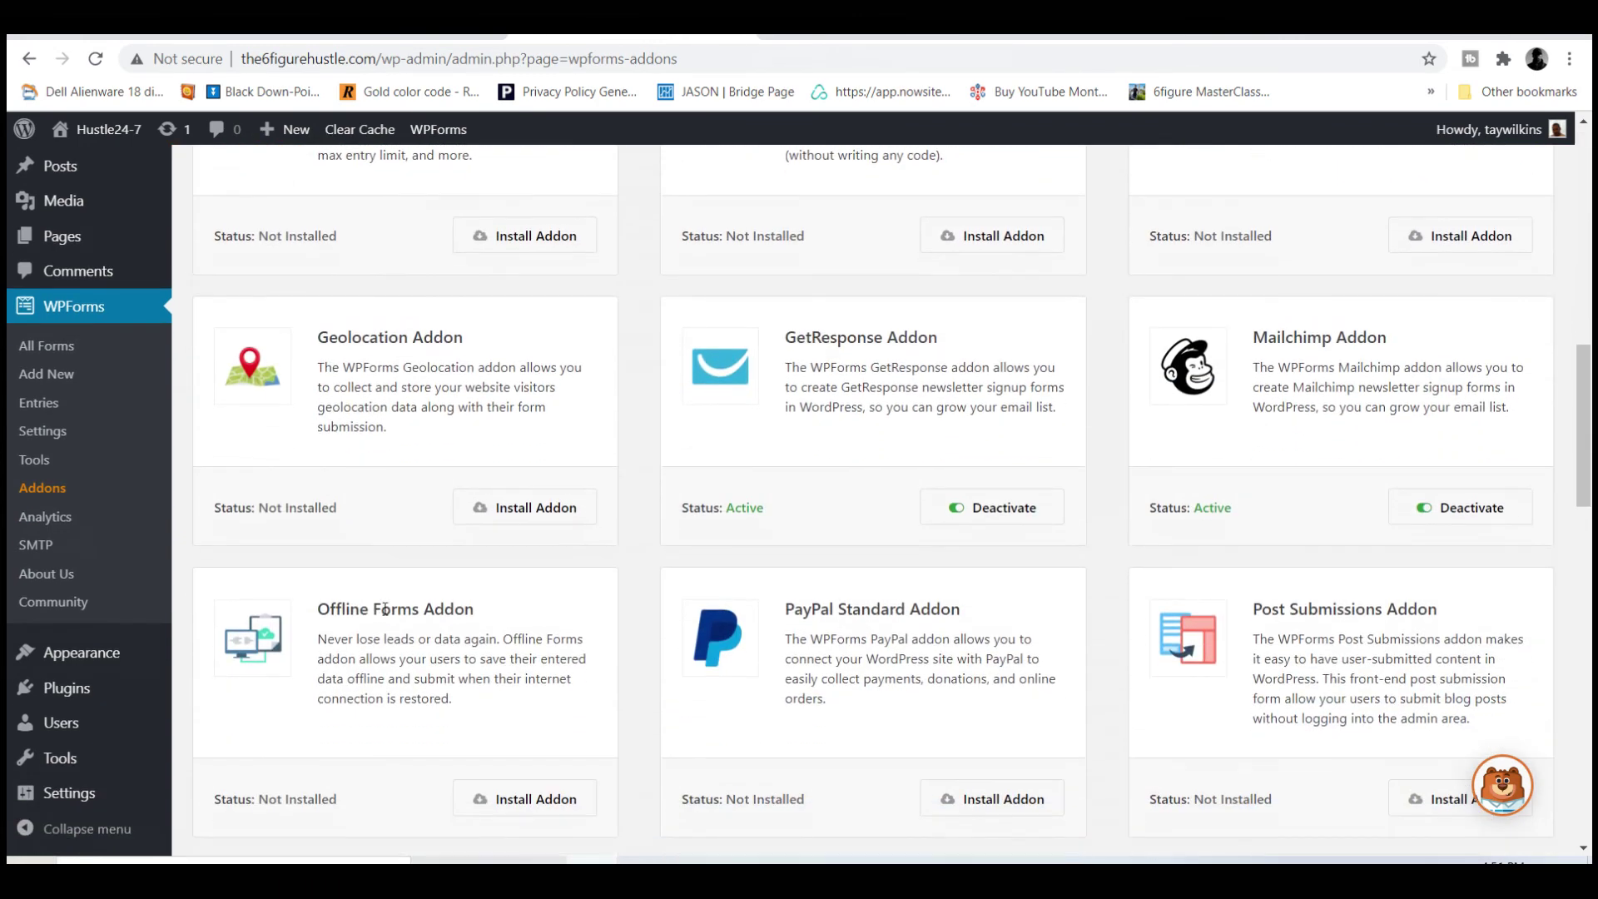
scroll(385, 612, down, 5)
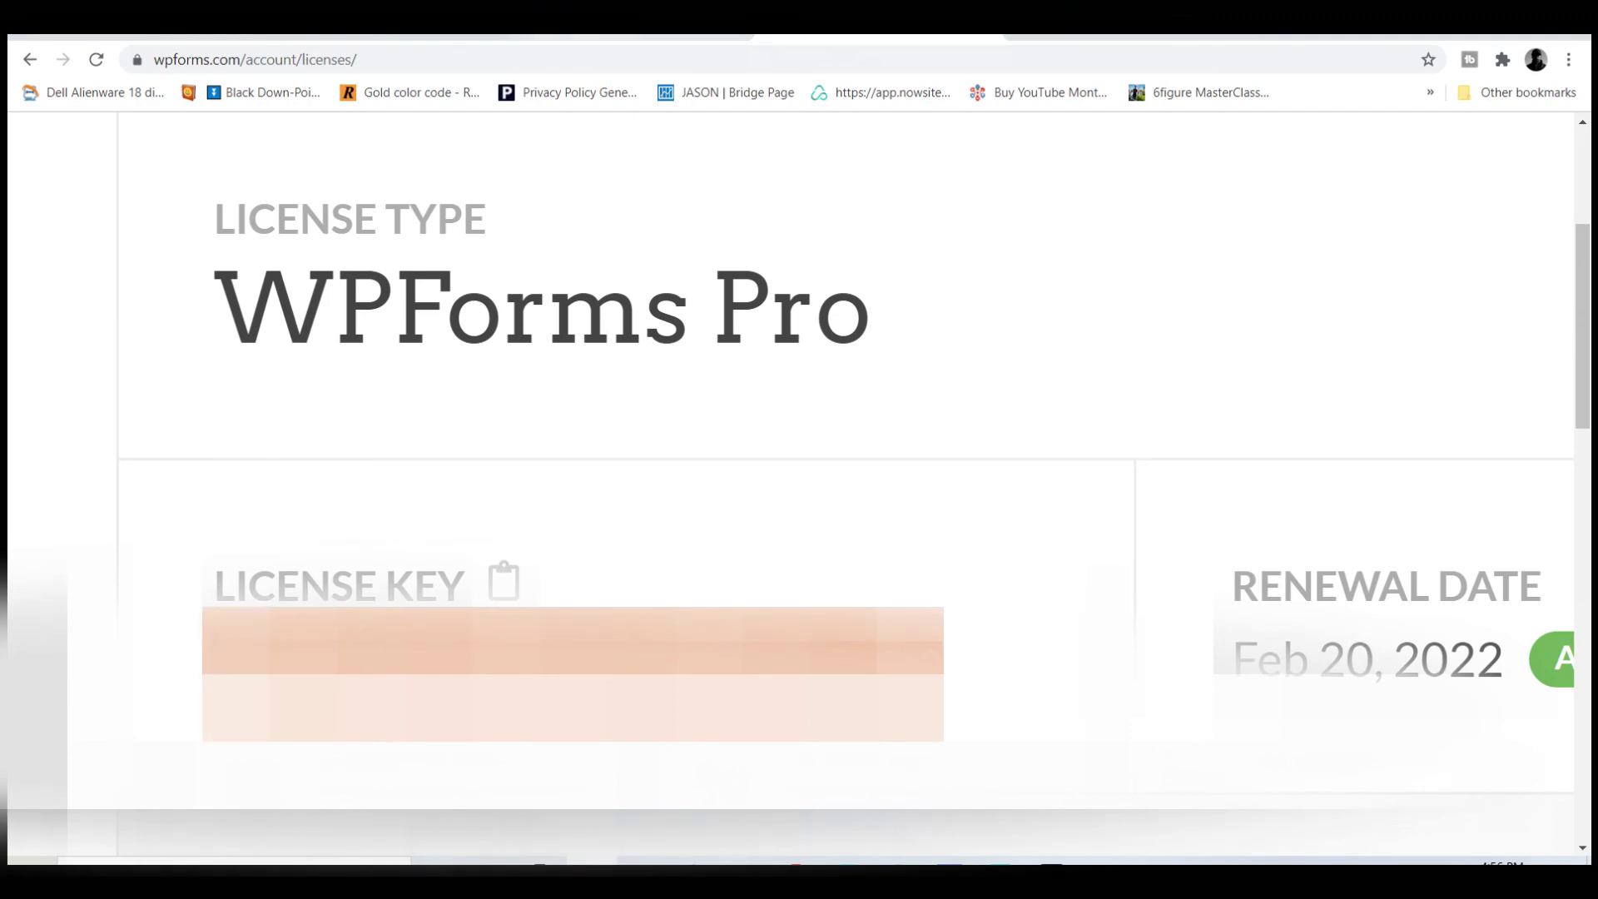
- Read through the customer testimonials on the WPForms user reviews page
click(628, 36)
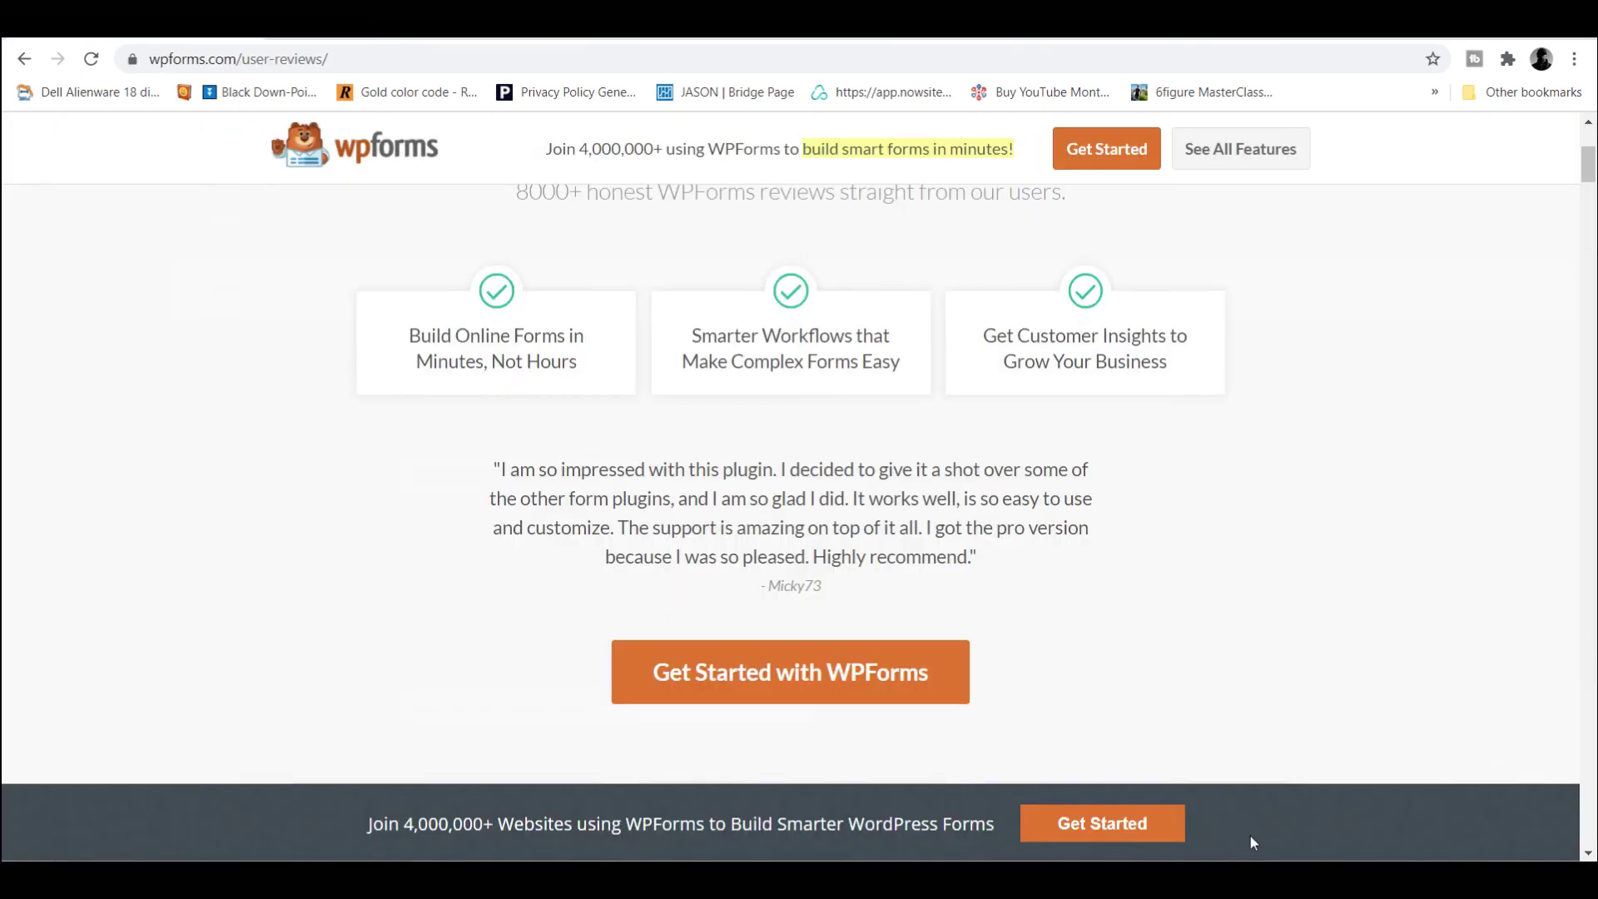
scroll(1250, 836, down, 3)
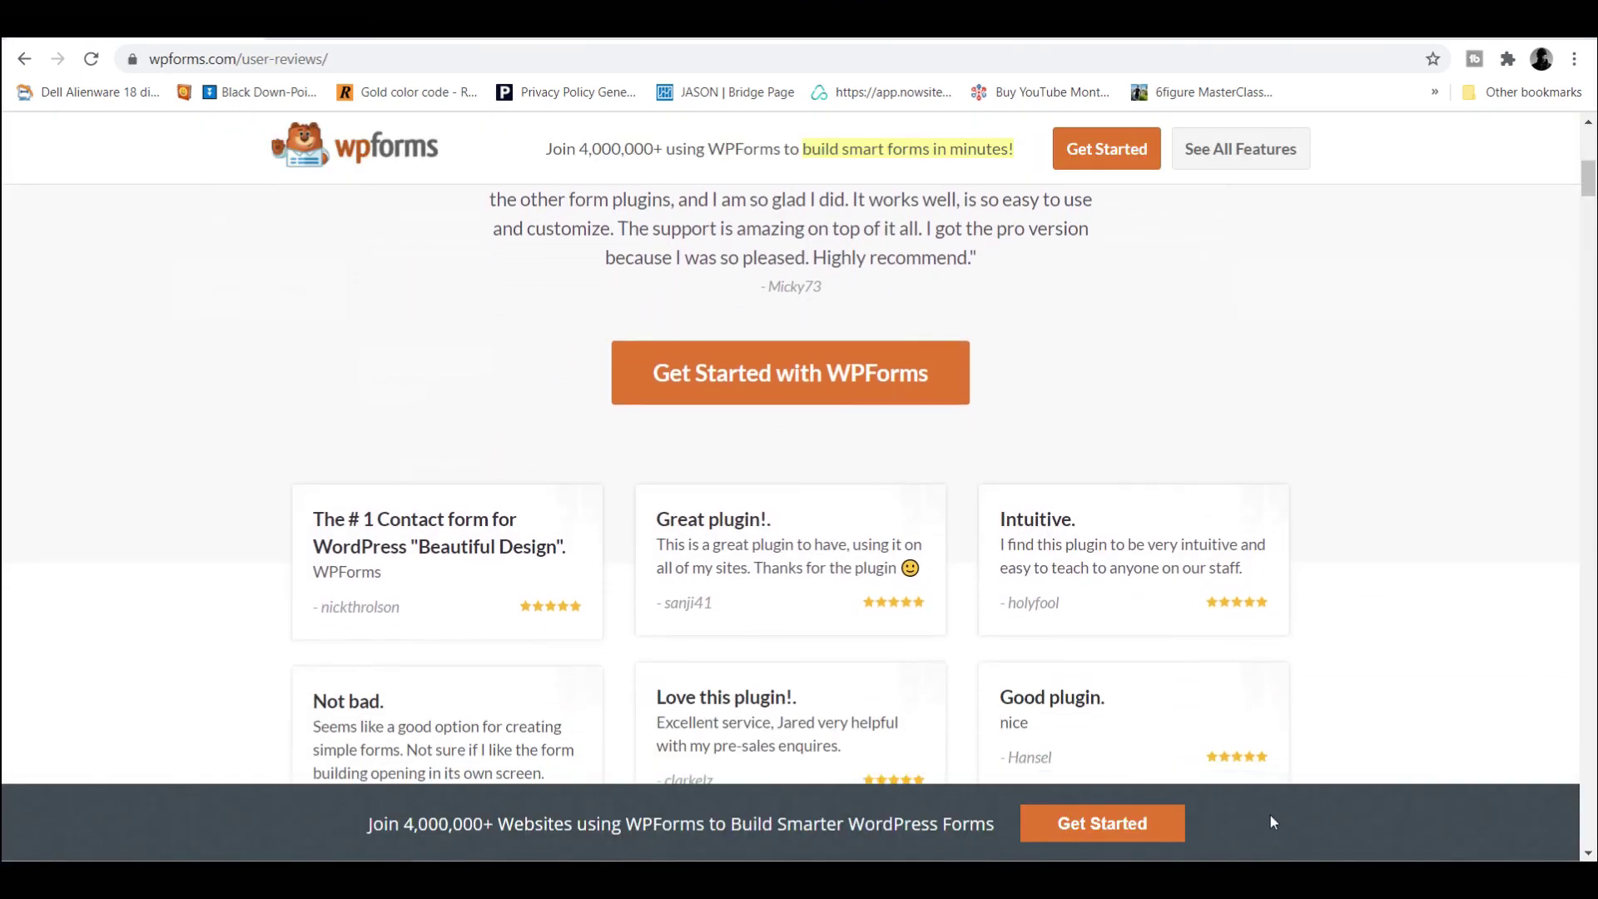
scroll(1272, 822, down, 2)
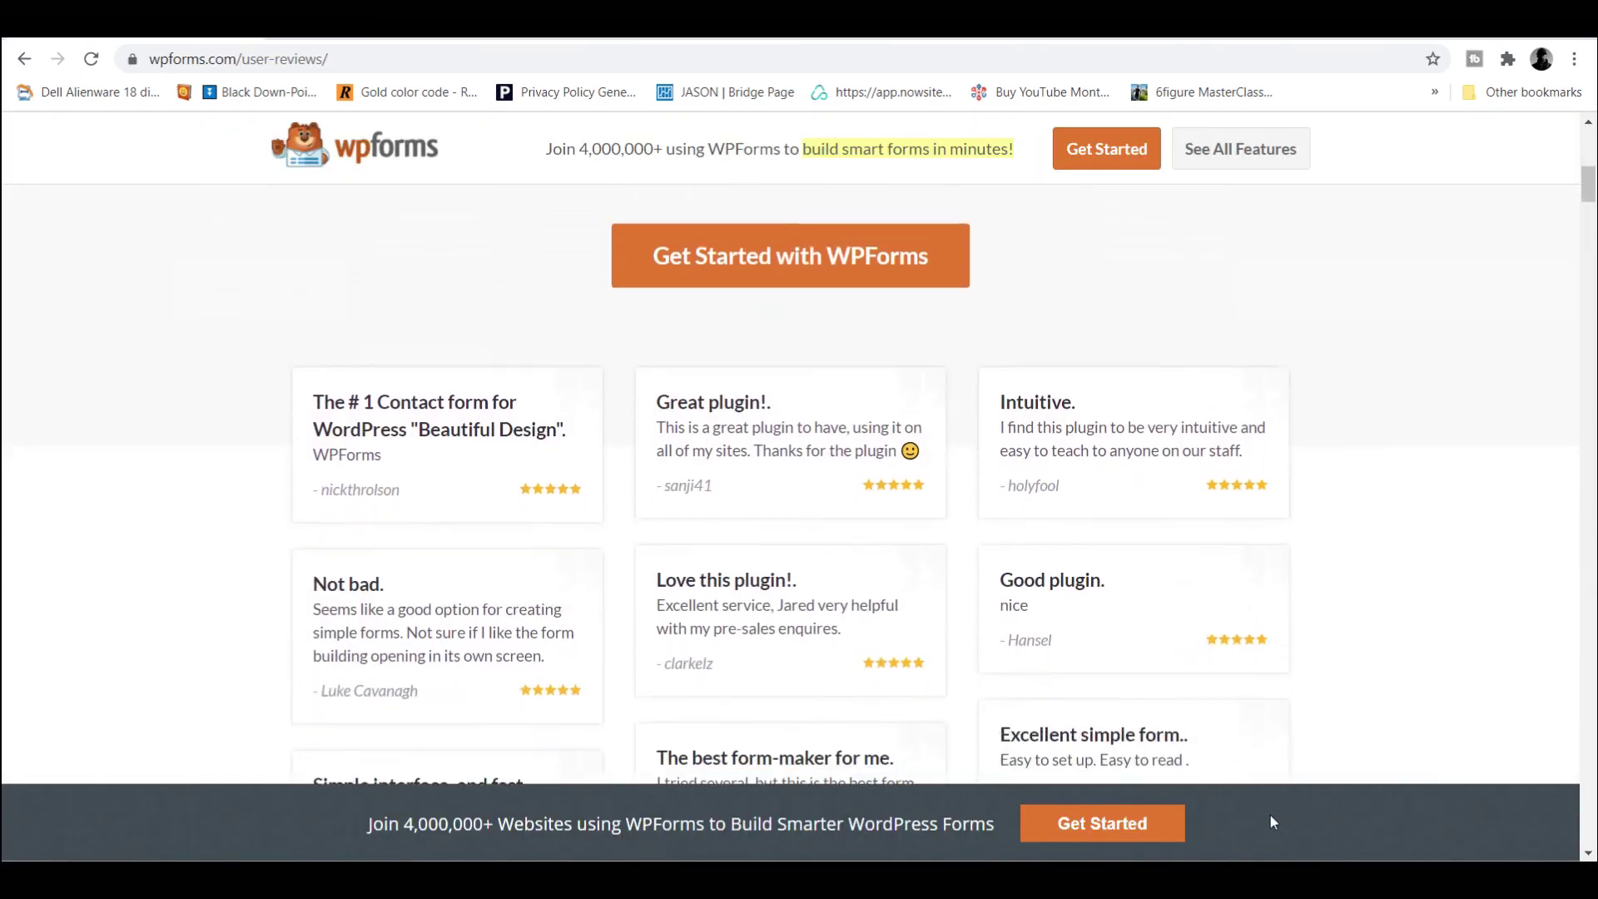
scroll(1270, 823, down, 1)
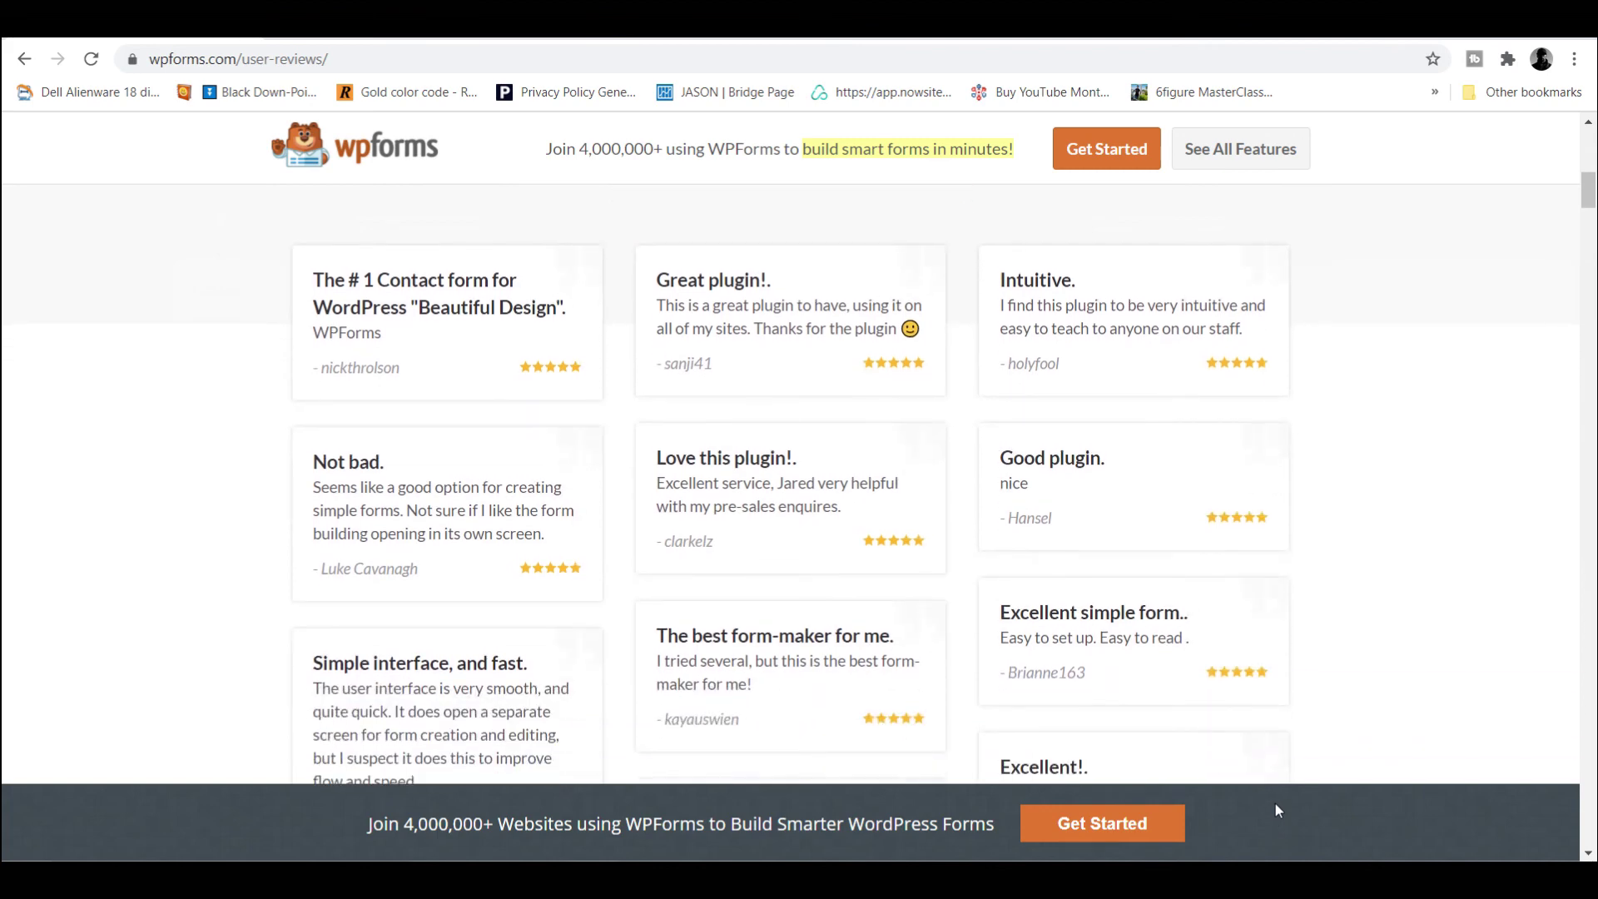
scroll(1277, 809, down, 2)
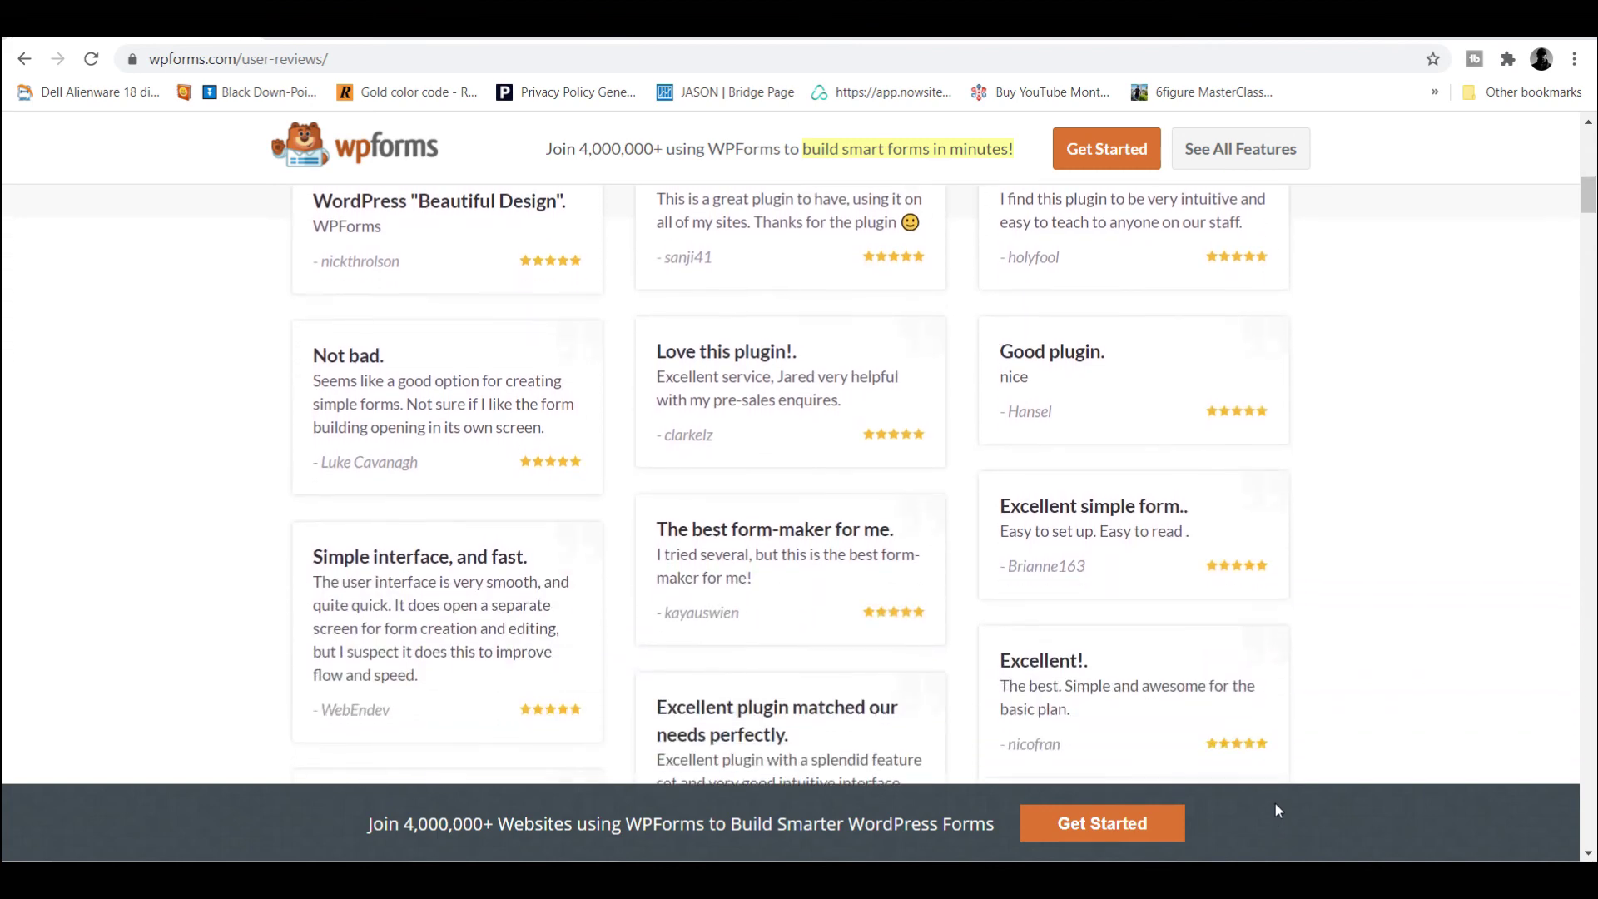
scroll(1276, 807, down, 1)
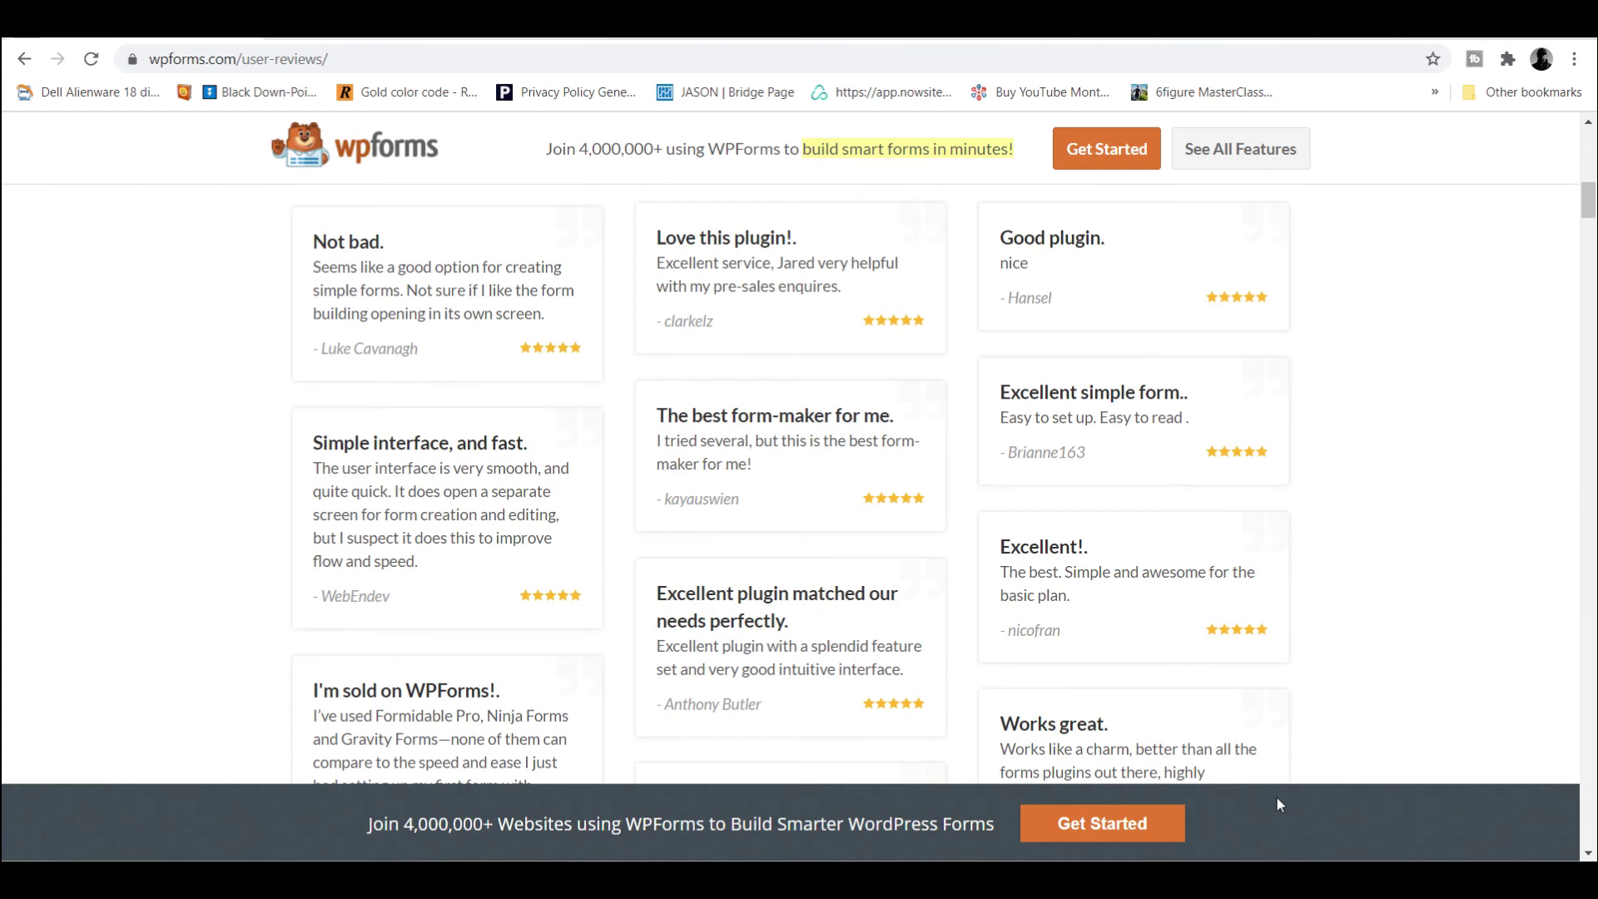
scroll(1278, 804, down, 3)
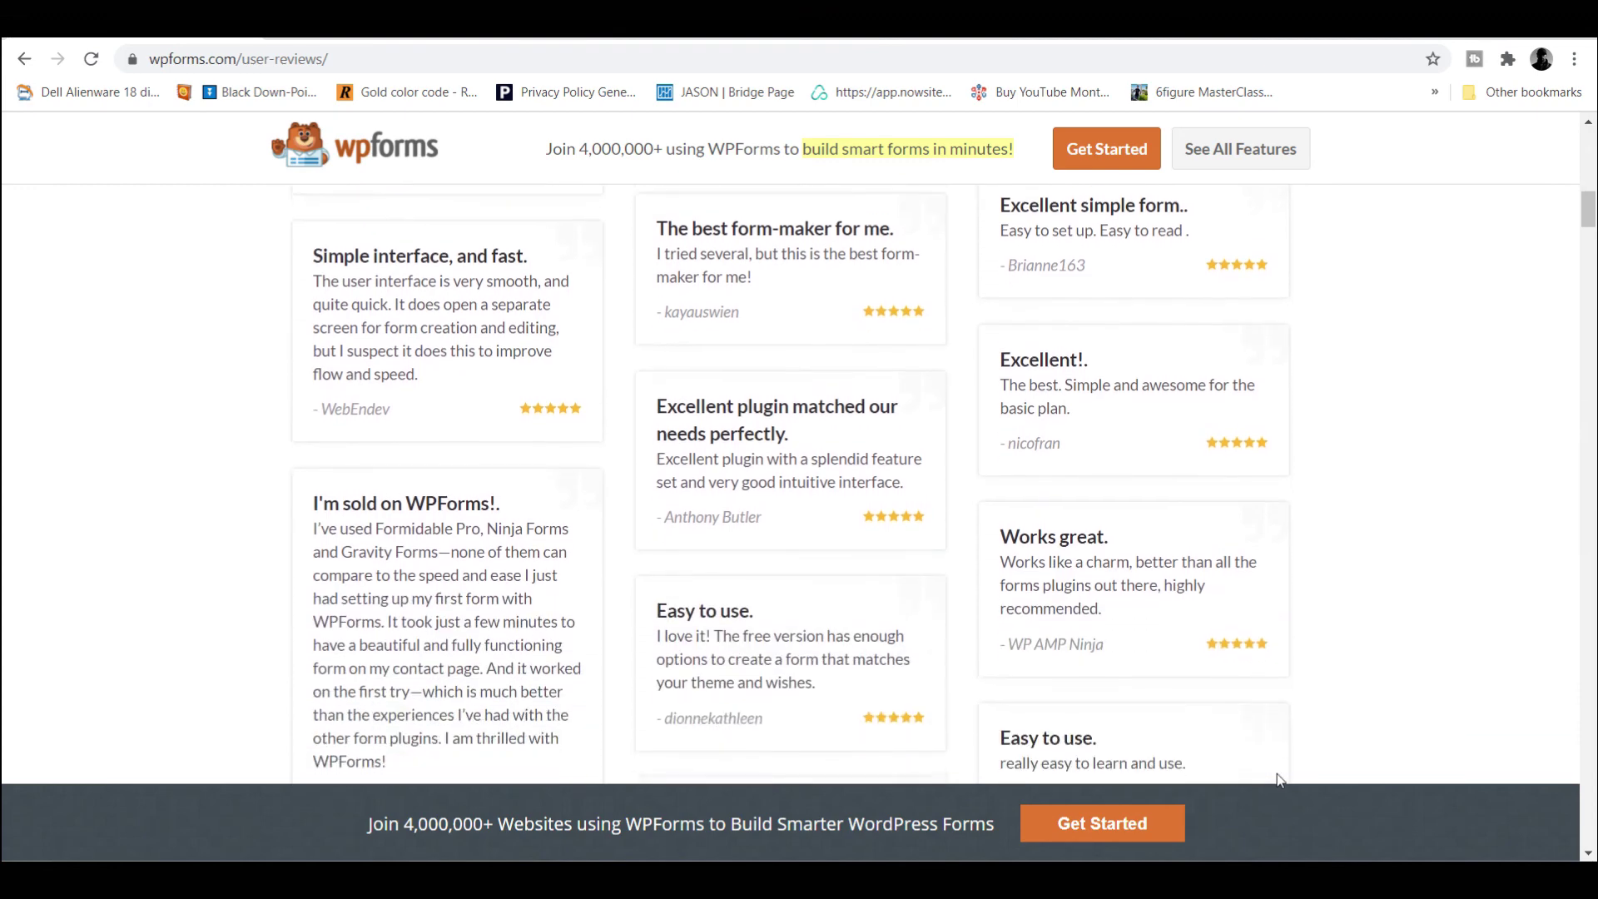
scroll(1286, 768, down, 2)
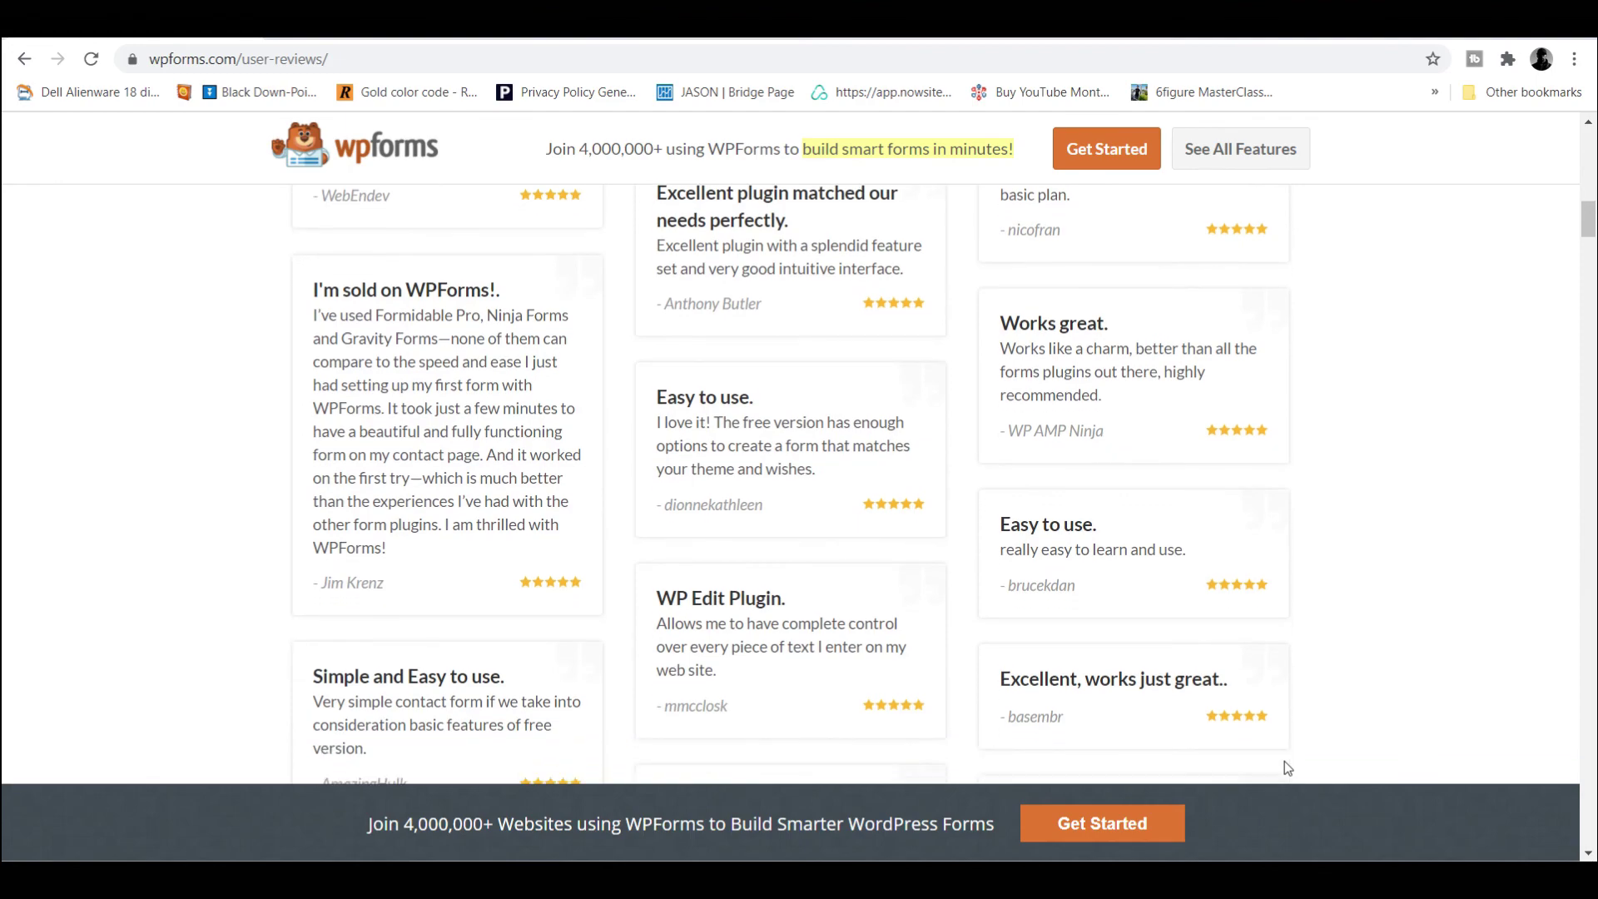
scroll(1285, 768, up, 15)
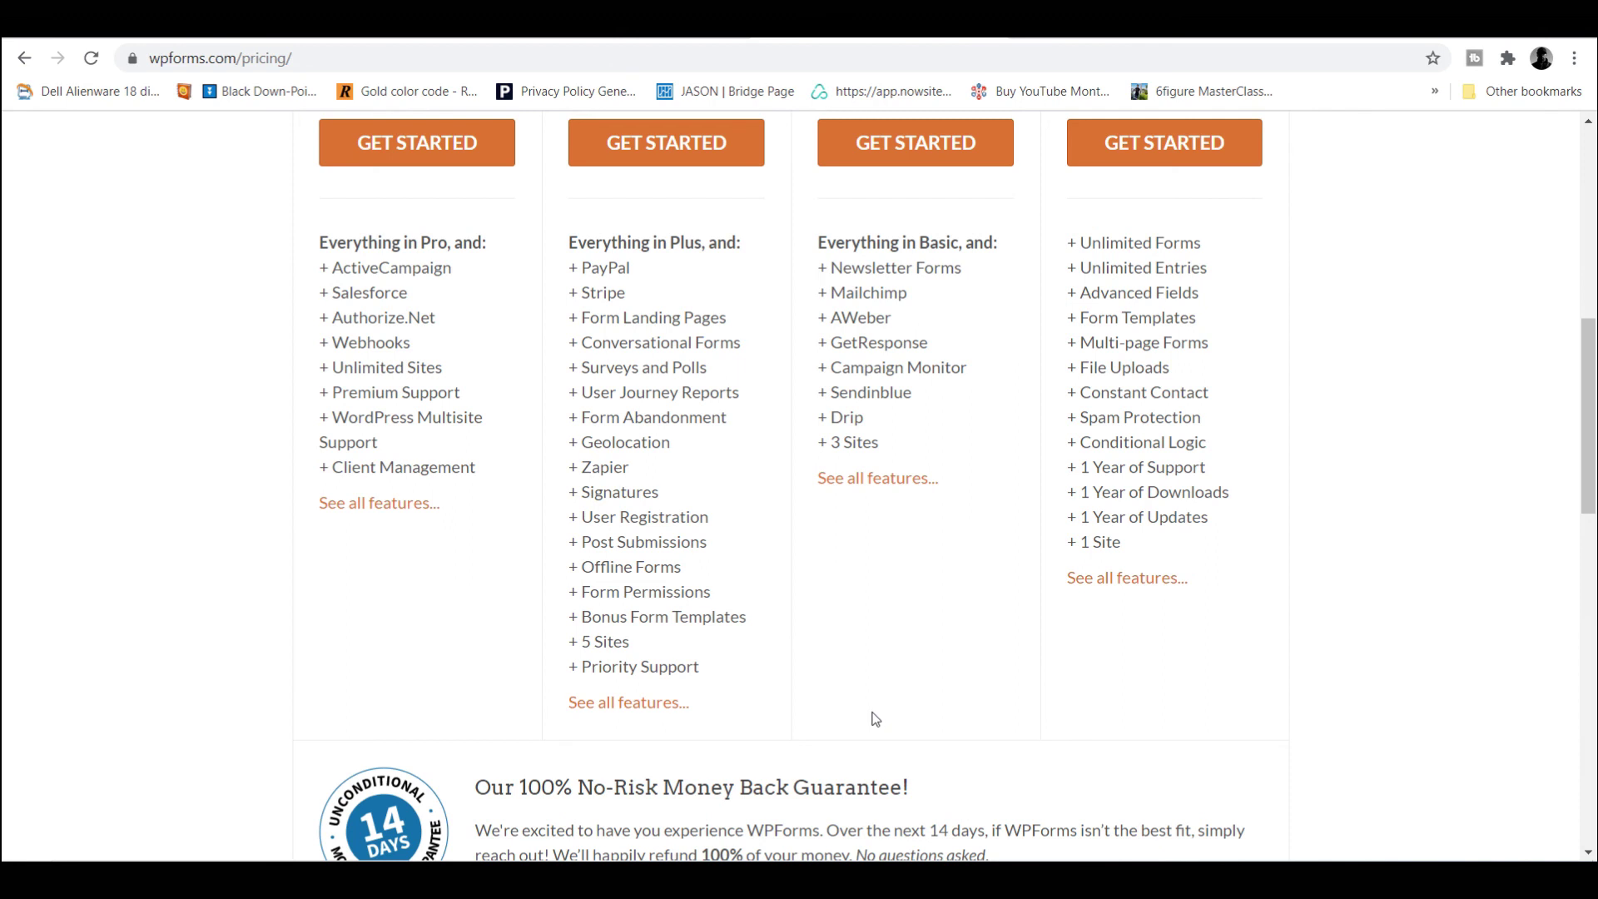
- Compare the feature lists and yearly prices of the four plans on the WPForms pricing page
scroll(875, 719, up, 1)
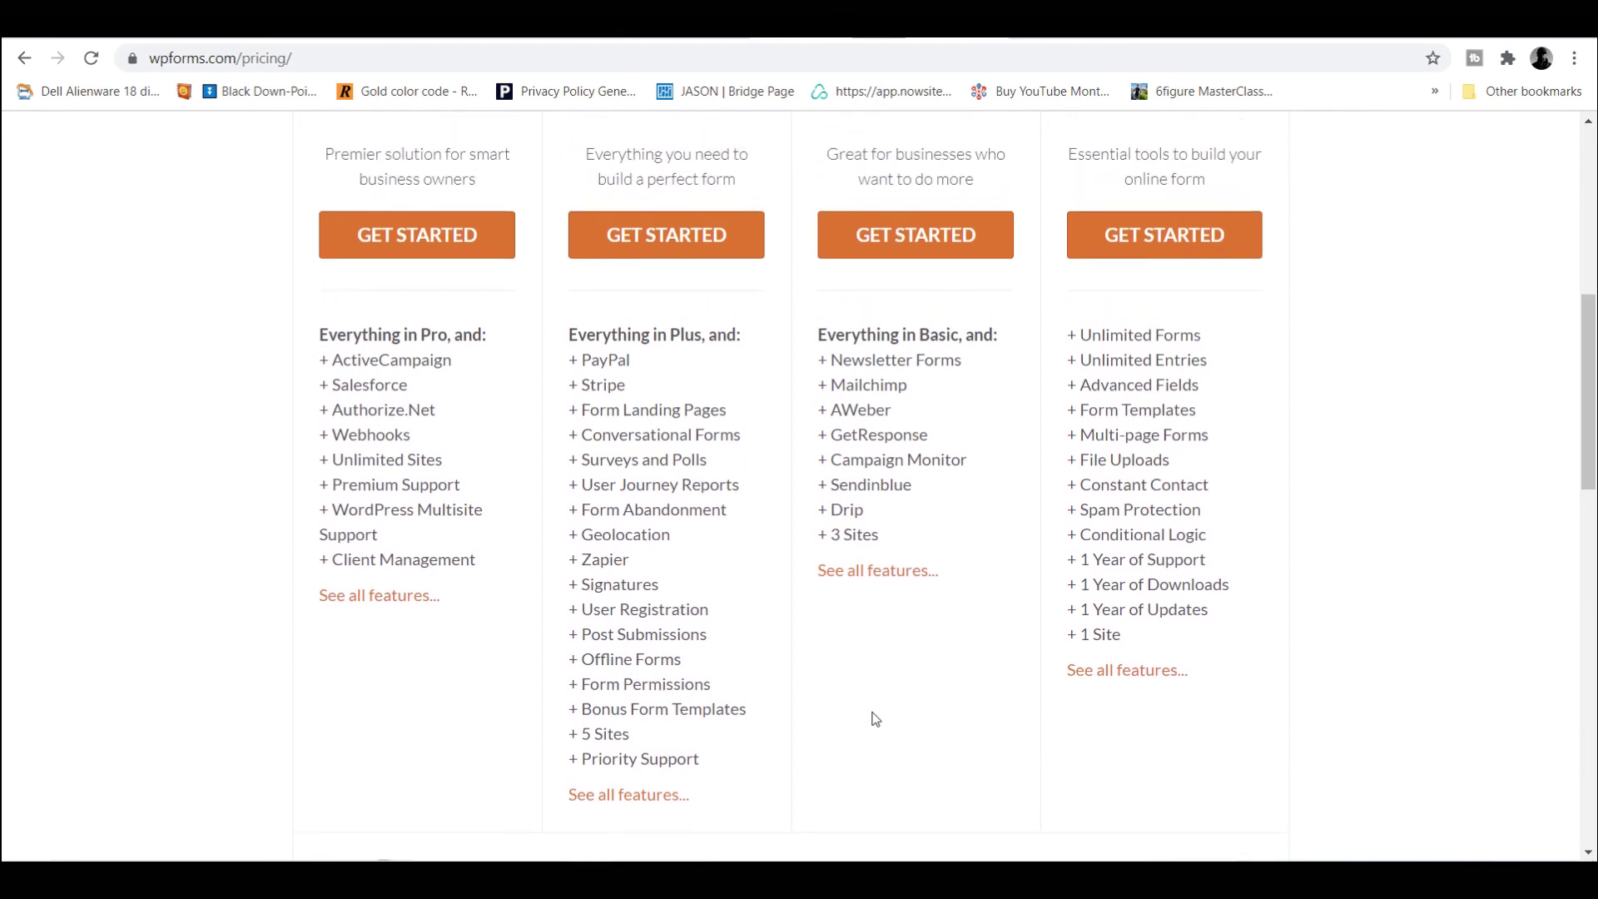
scroll(876, 718, up, 1)
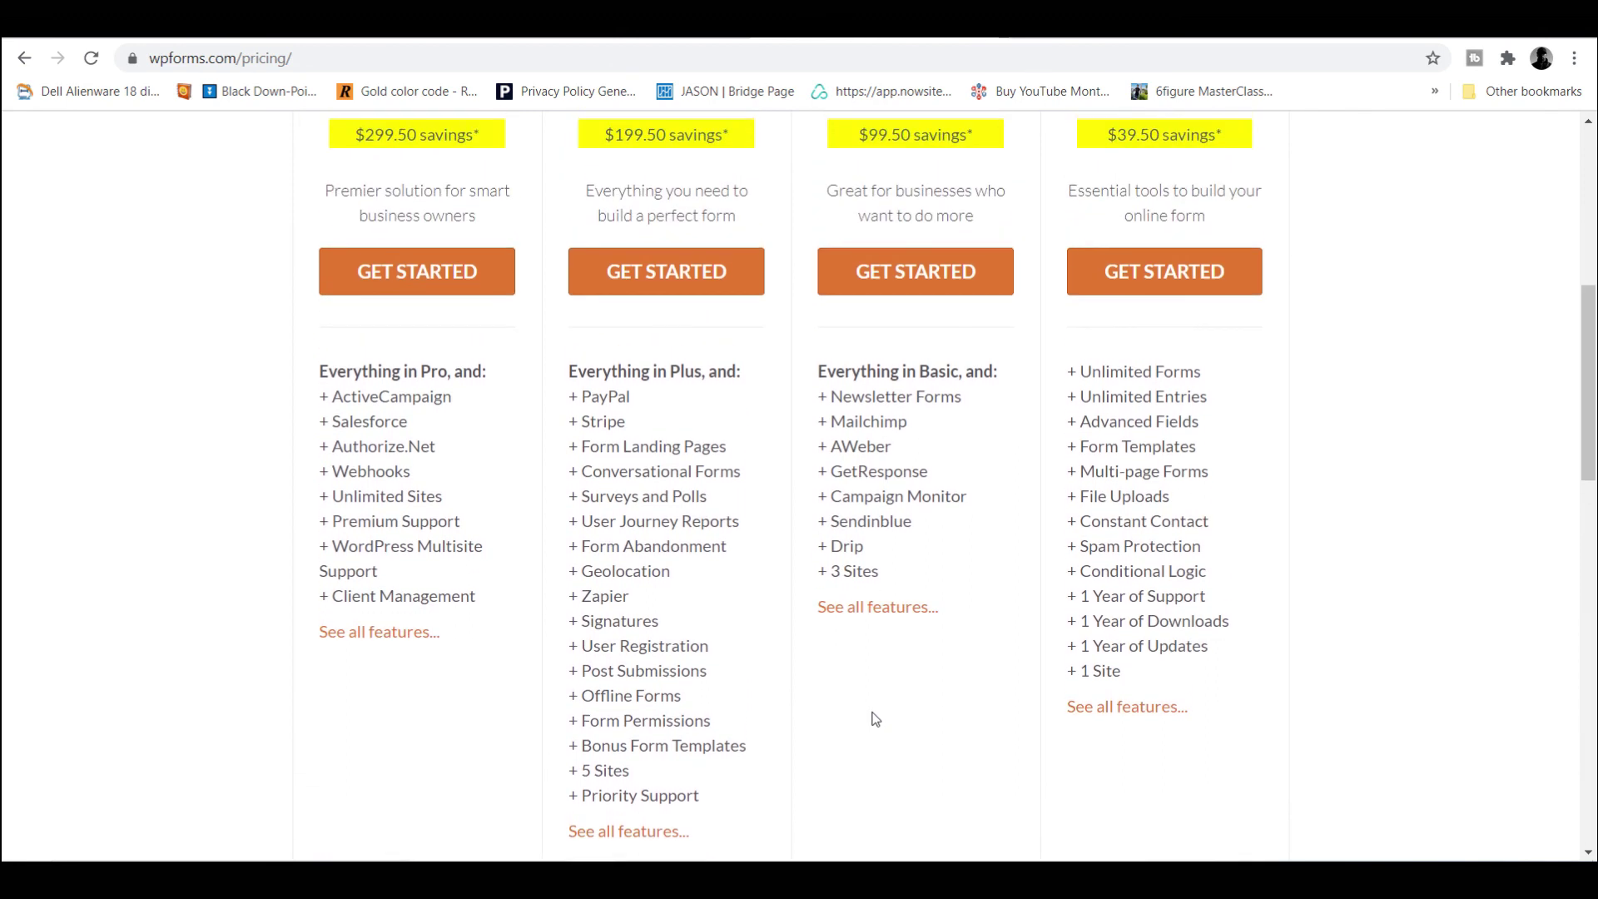
scroll(876, 718, up, 1)
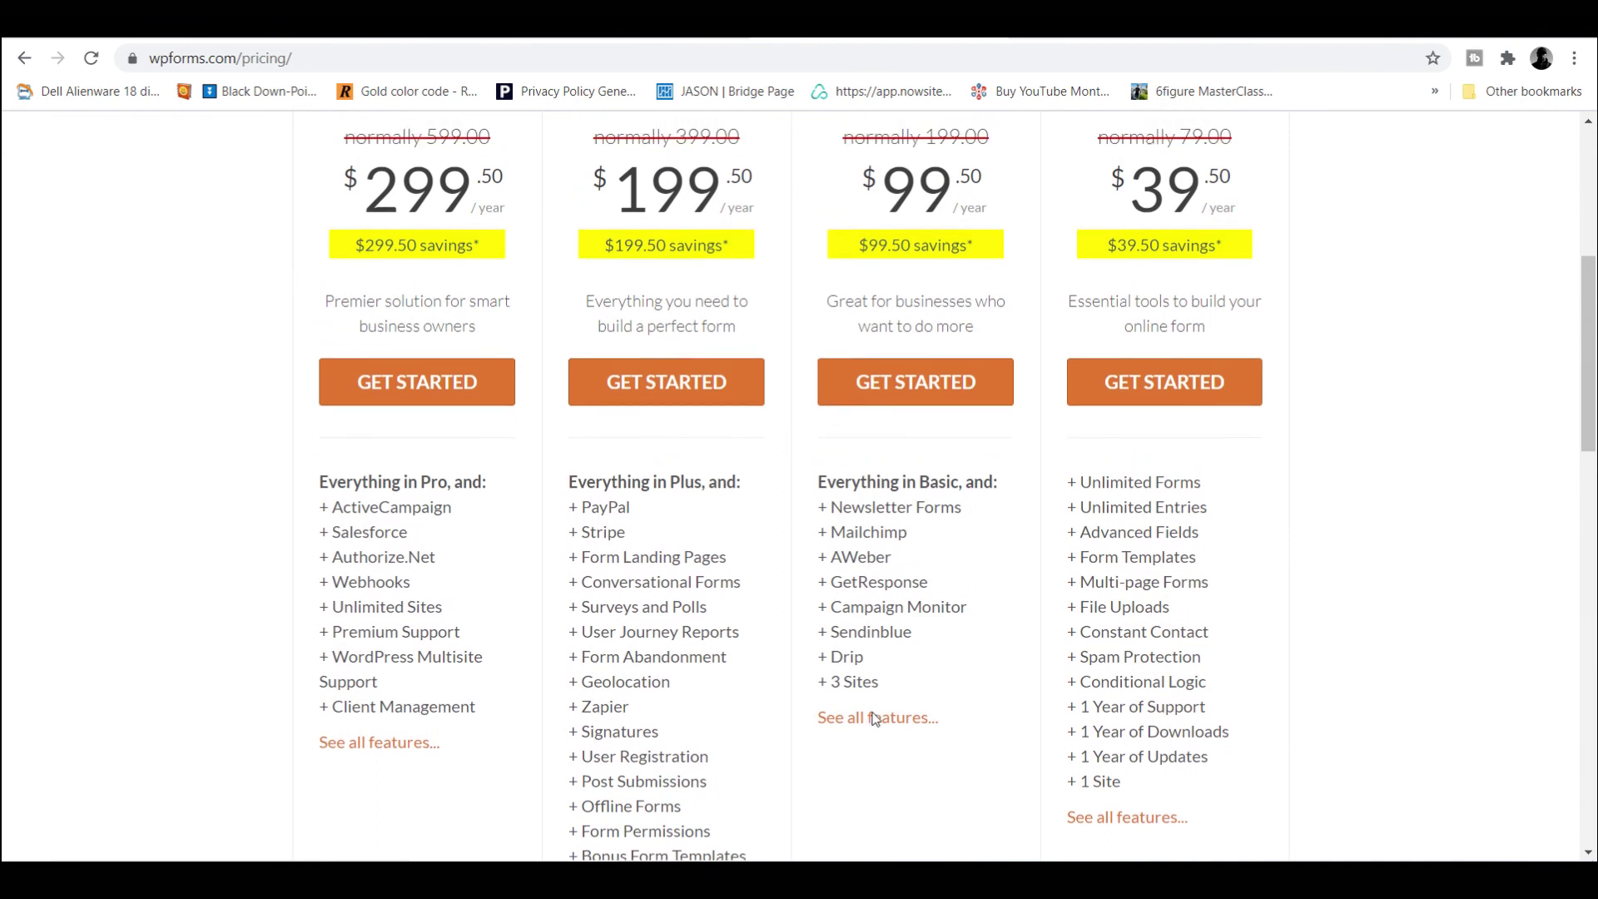